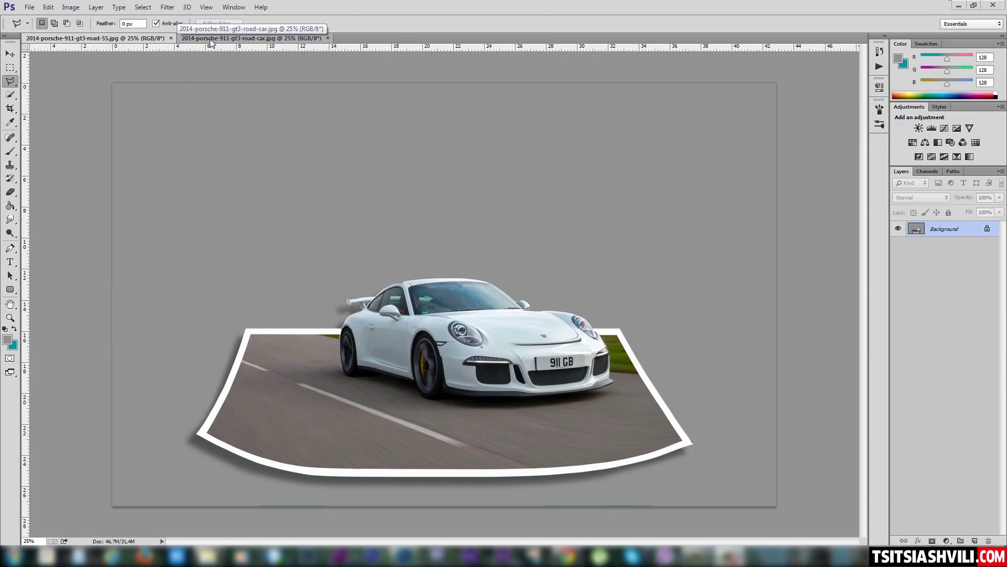
- Close the finished example and float the road-car photo in its own window
click(172, 38)
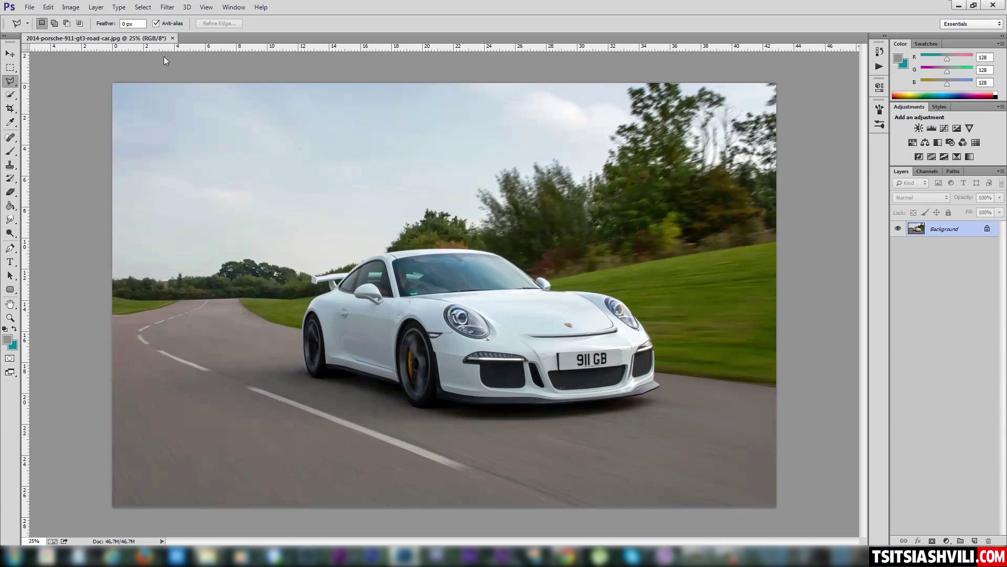
drag(163, 60, 358, 61)
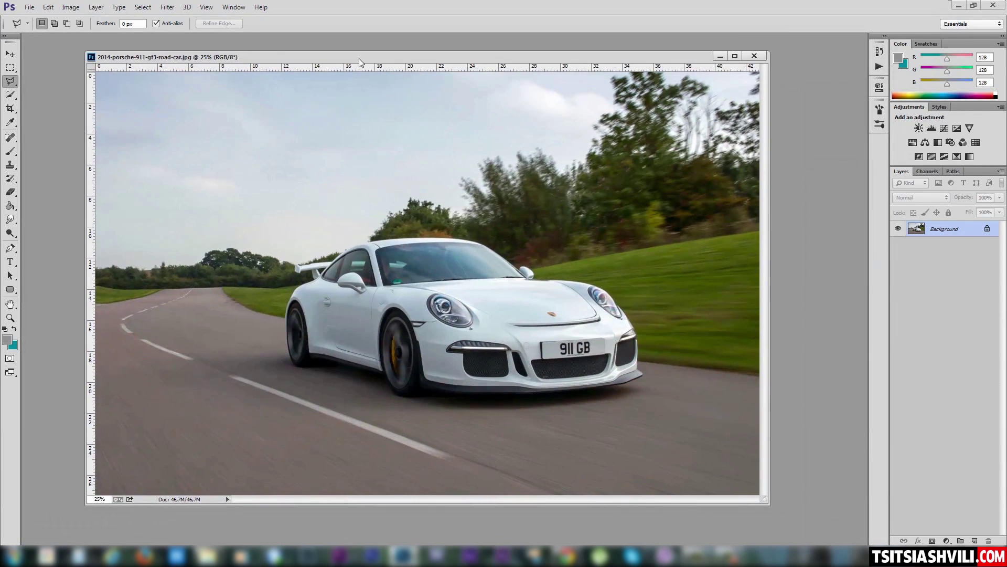
scroll(434, 260, down, 2)
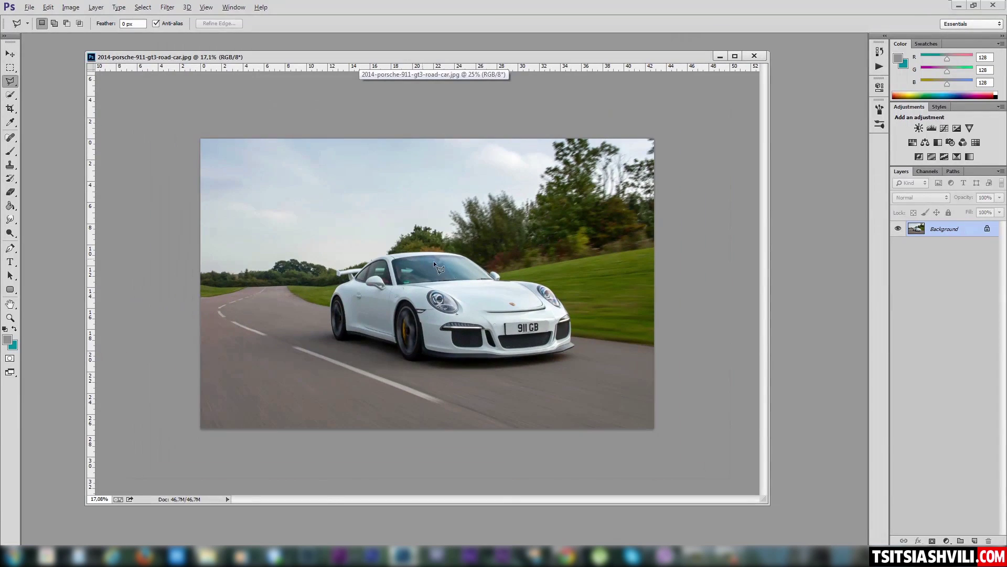
- Zoom out and convert the locked Background into editable Layer 0
key(alt)
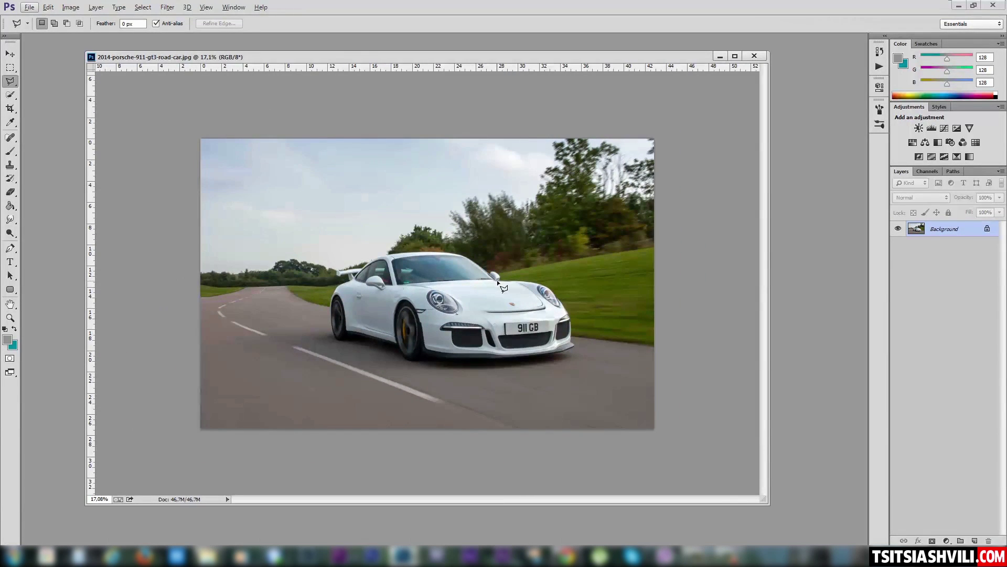
scroll(475, 302, down, 1)
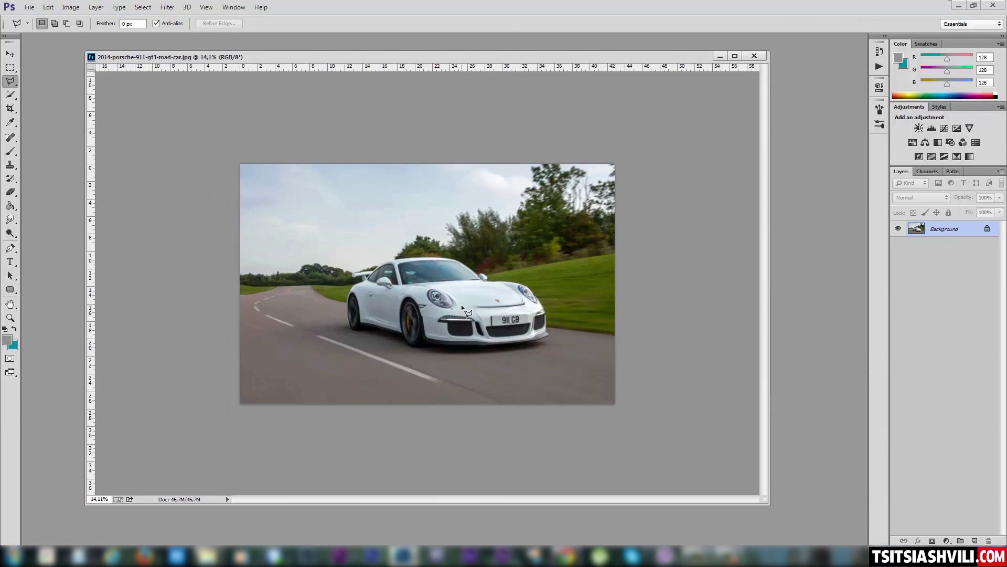
scroll(461, 304, up, 2)
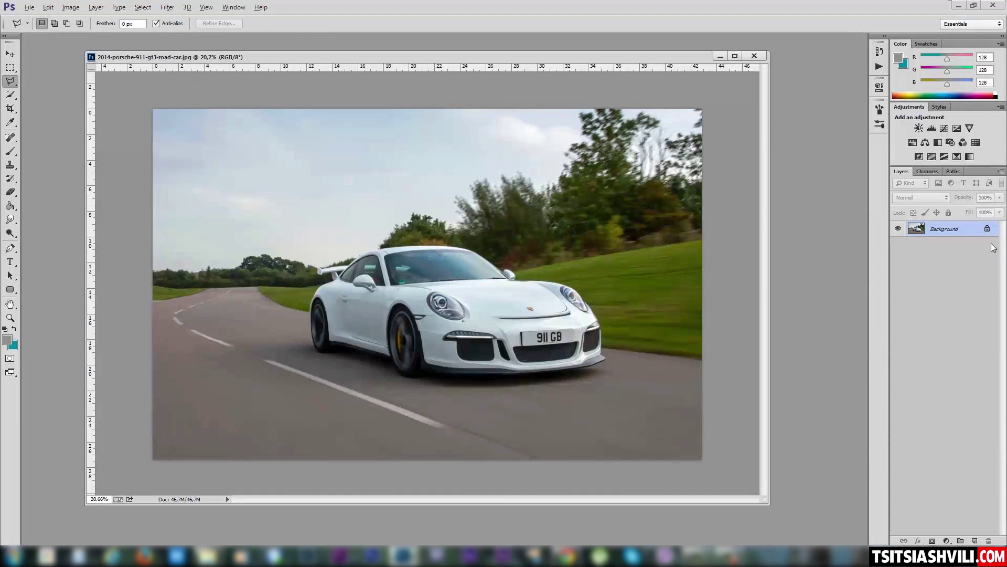
click(987, 230)
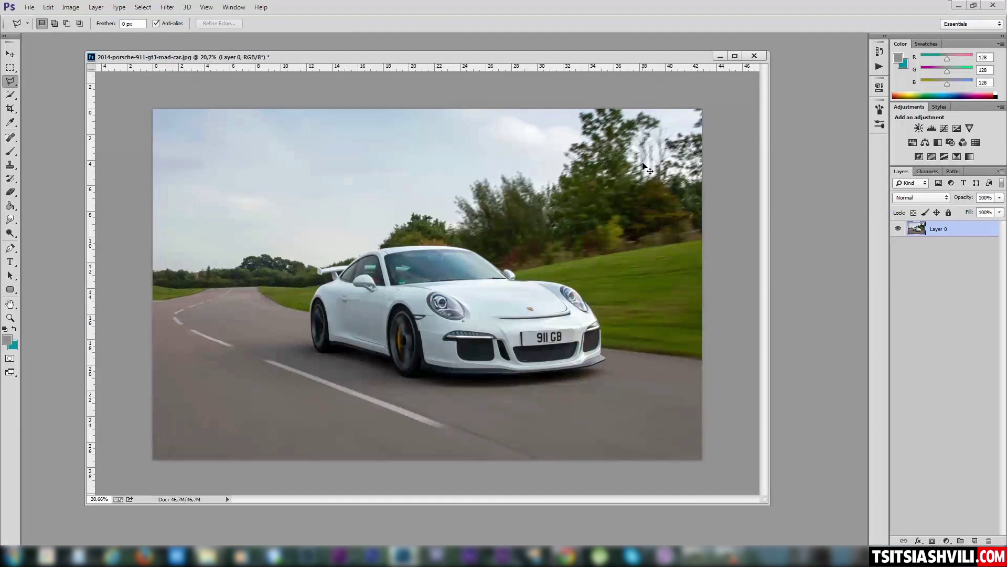
- Try scaling the photo layer to about 56%, then undo that resize
key(ctrl+t)
mouse_move(702, 108)
mouse_down()
mouse_move(474, 288)
mouse_move(504, 279)
mouse_up()
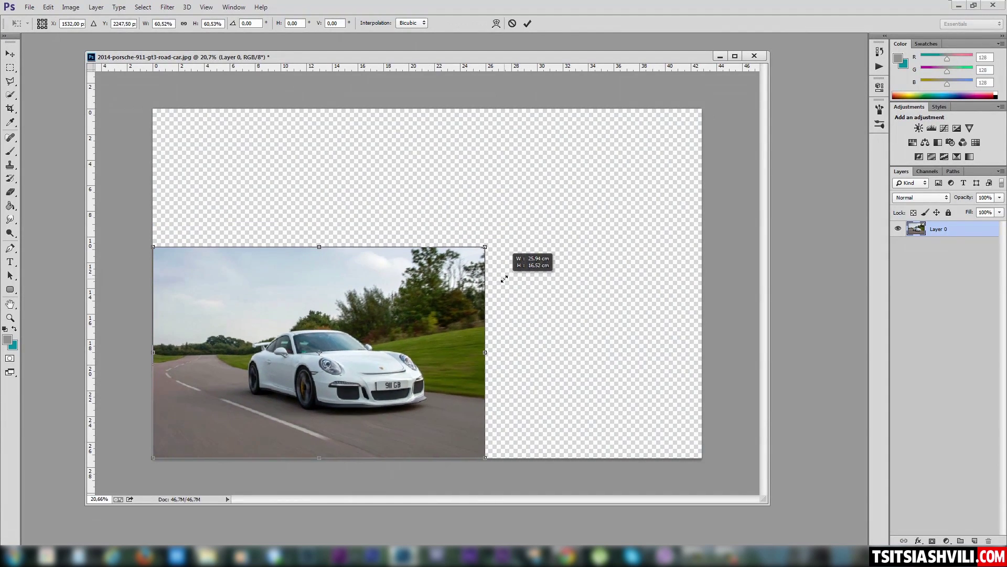
drag(504, 279, 509, 290)
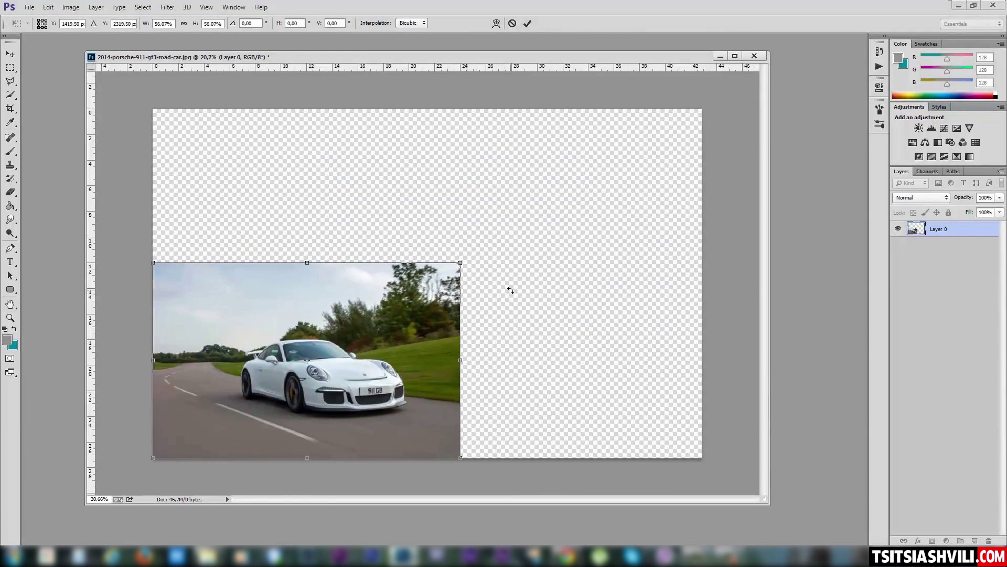
key(Return)
key(l)
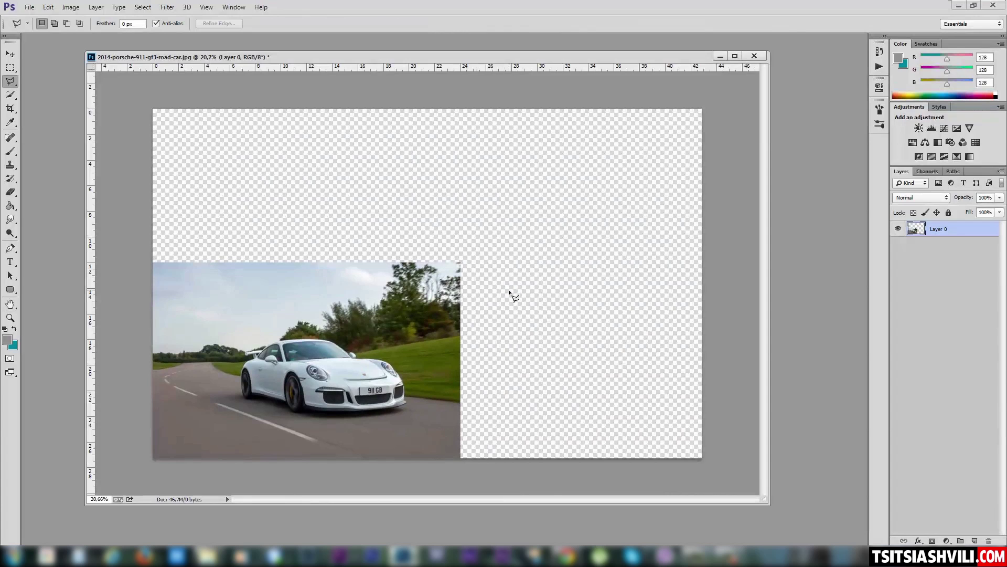
key(ctrl+z)
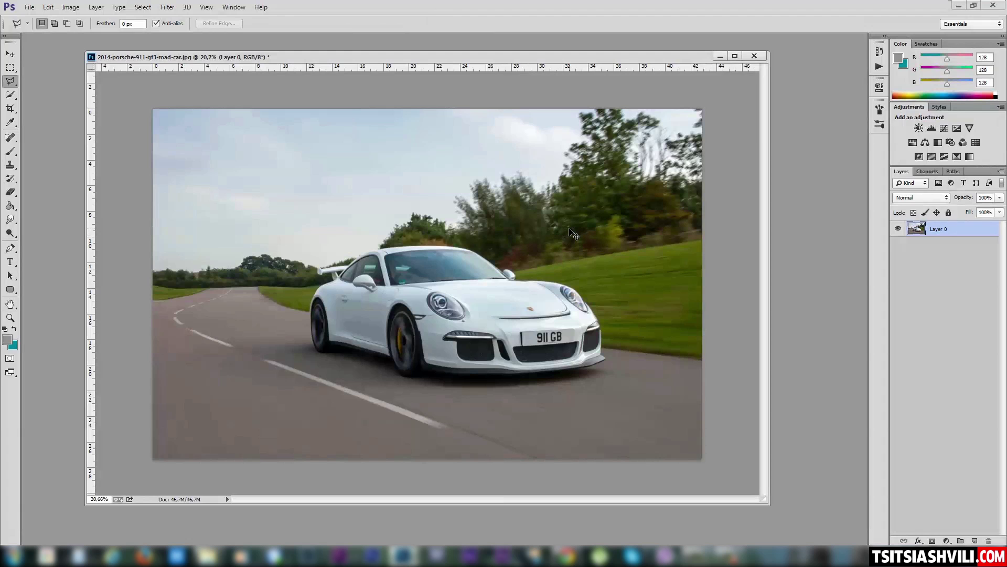
- Scale the photo layer down to about 52% and commit the transform
key(ctrl+t)
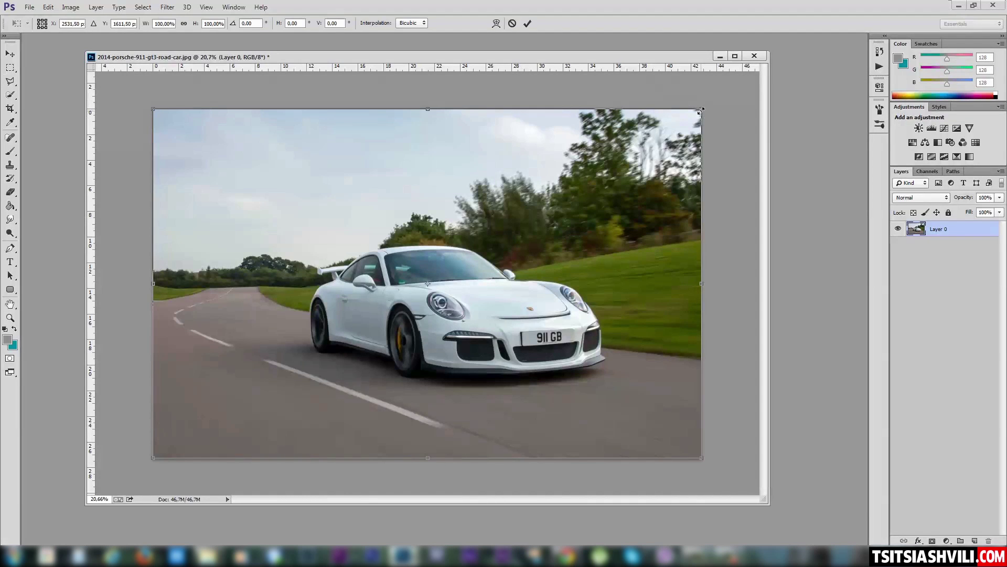
mouse_move(701, 110)
mouse_down()
mouse_move(435, 302)
mouse_move(440, 275)
mouse_up()
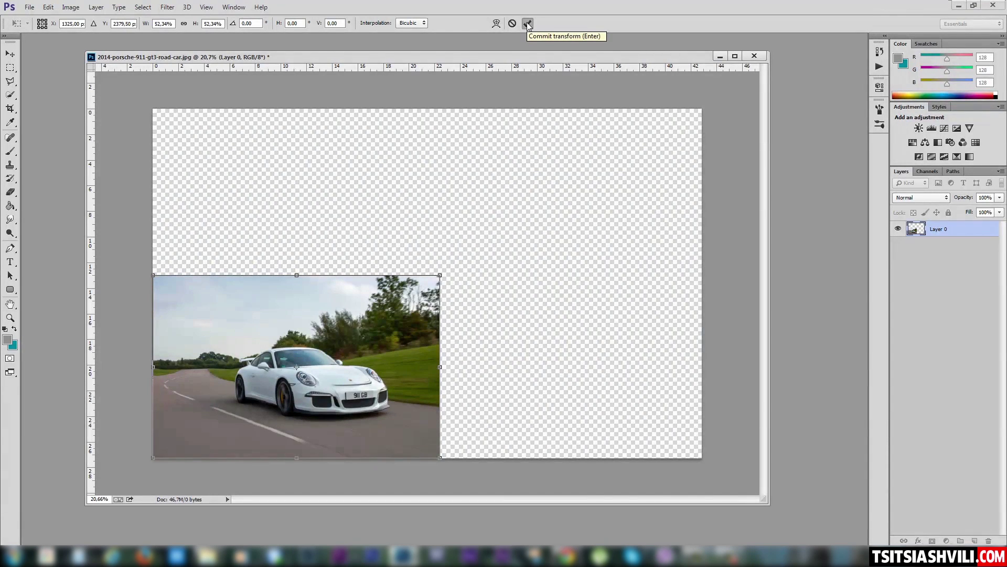
click(528, 23)
key(l)
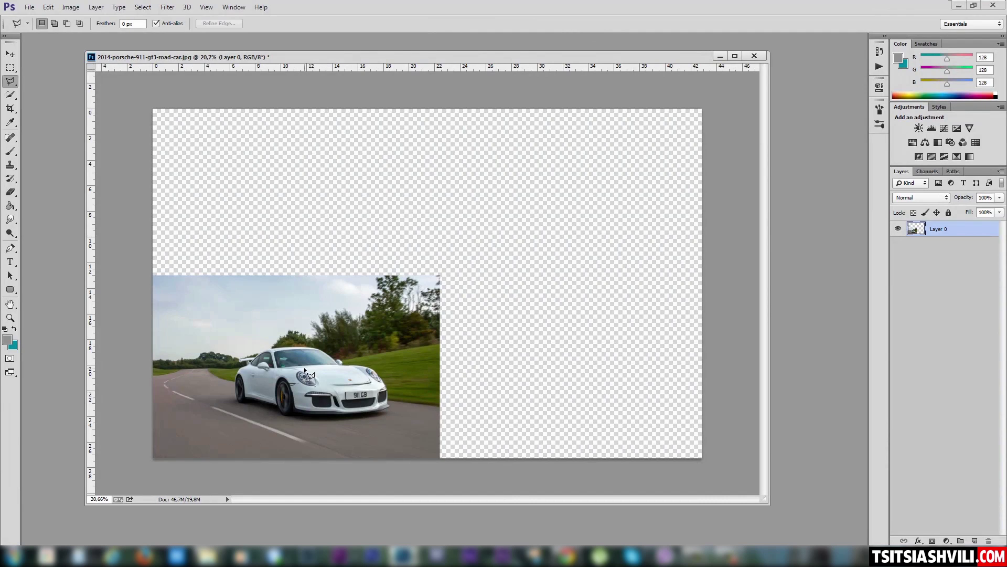
- Move the shrunken photo to the centre of the canvas
key(v)
mouse_move(272, 382)
mouse_down()
mouse_move(403, 315)
mouse_move(398, 287)
mouse_up()
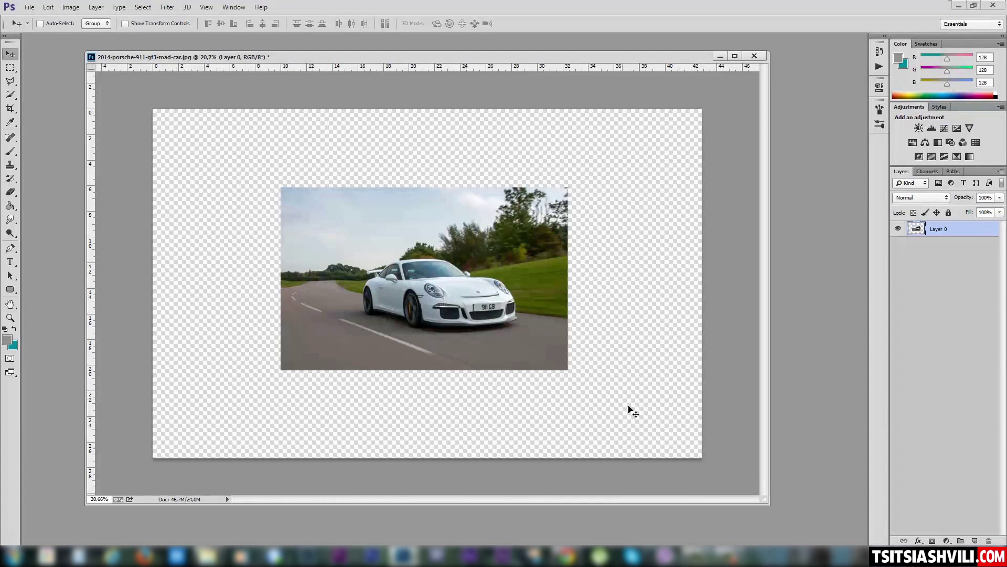
drag(426, 285, 423, 285)
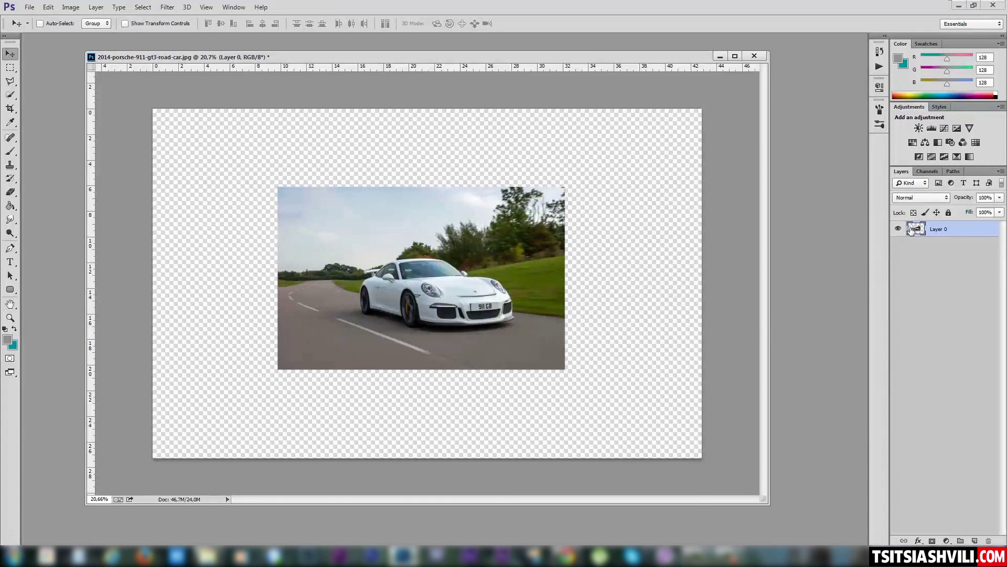
- Duplicate Layer 0 and add a new empty Layer 1 on top
drag(911, 231, 976, 538)
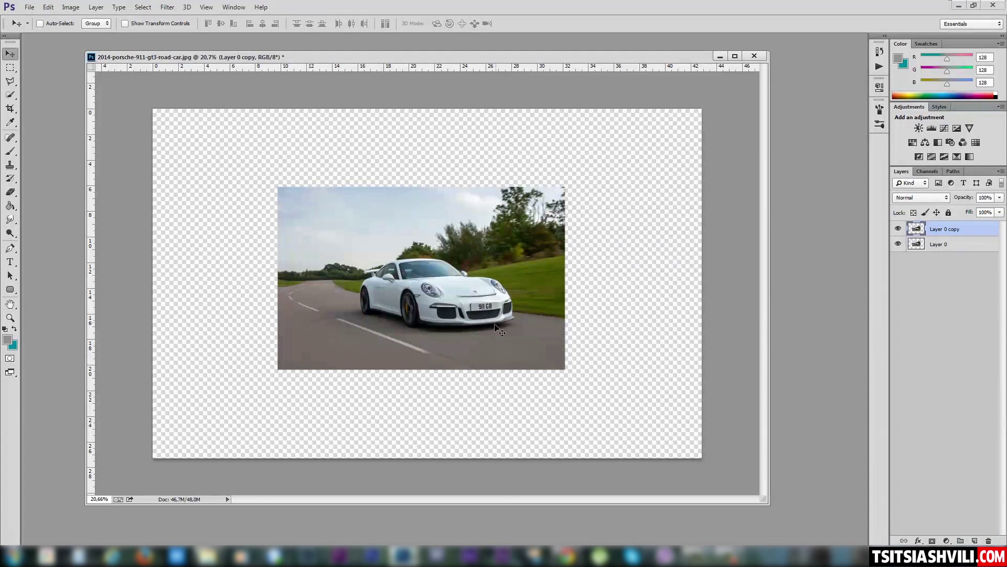
scroll(405, 337, up, 1)
scroll(405, 337, down, 1)
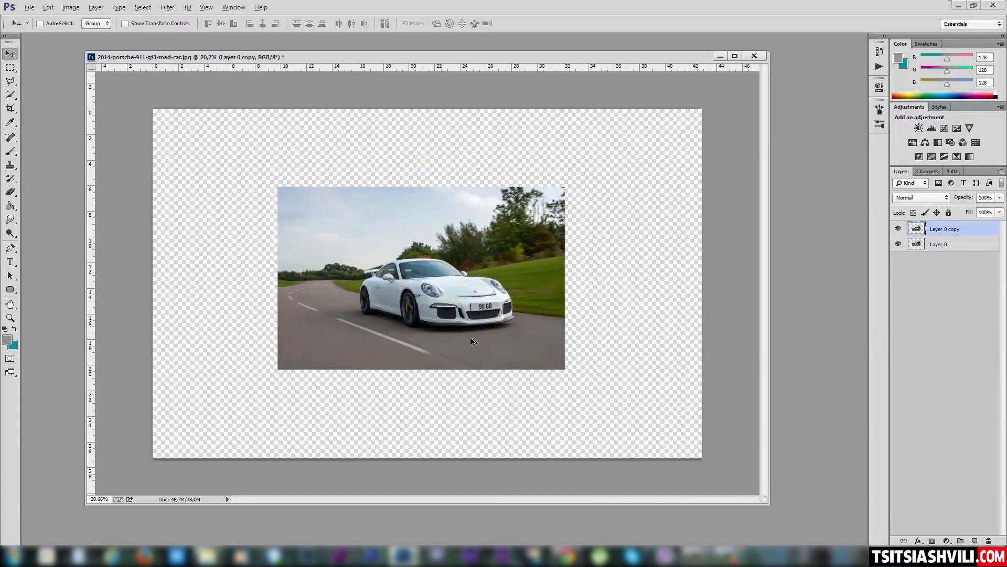
click(975, 541)
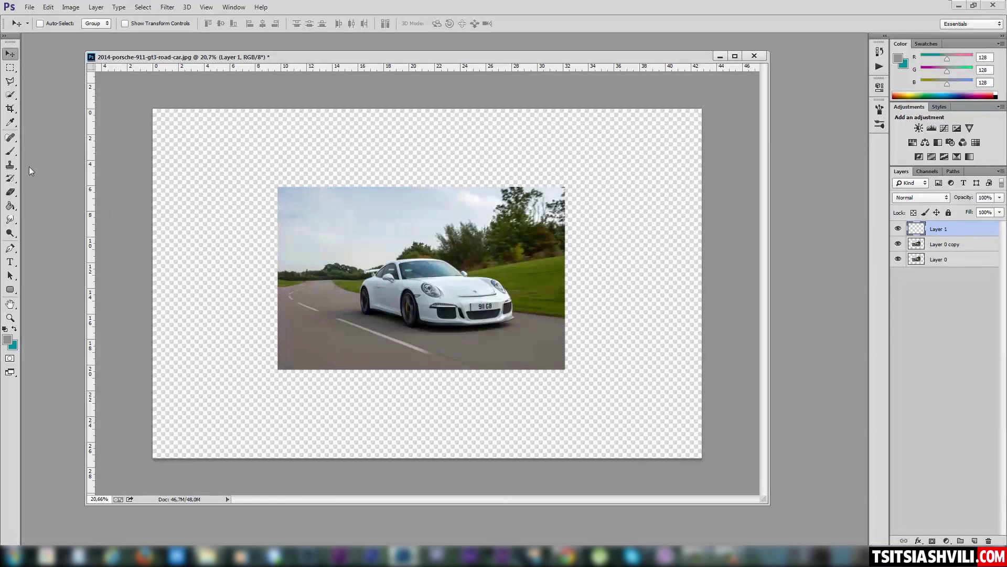
- Choose the Polygonal Lasso Tool
click(9, 82)
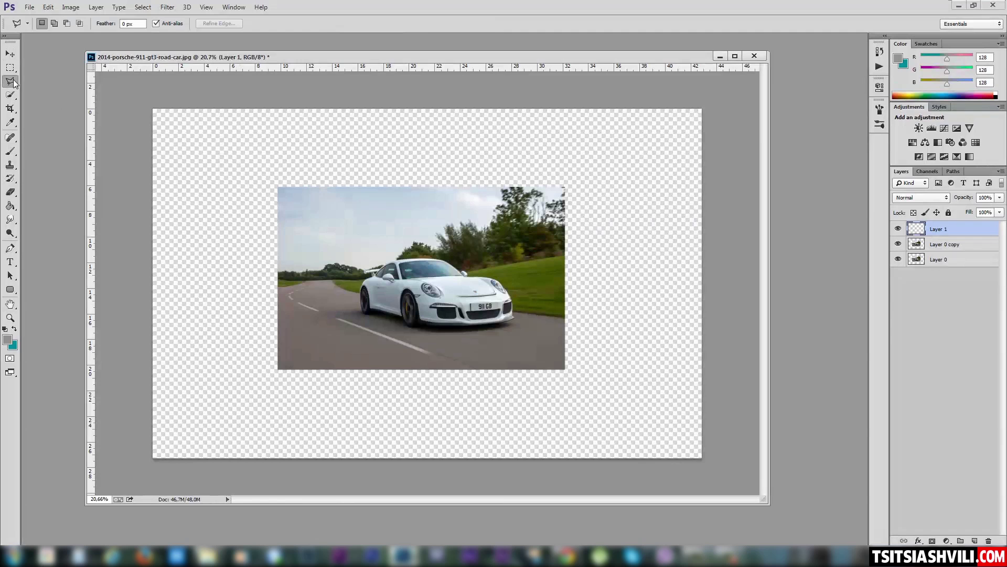
right_click(13, 83)
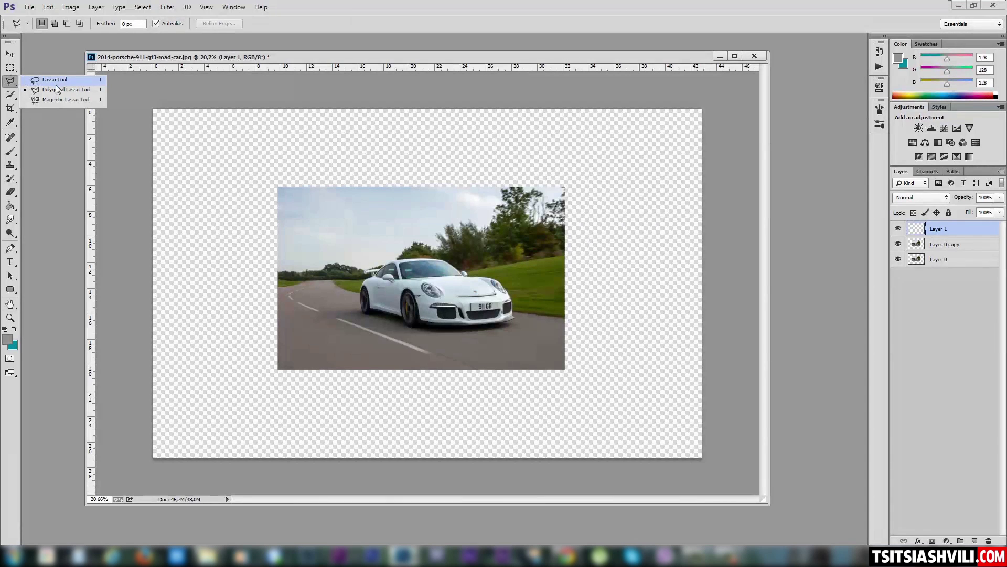
click(88, 92)
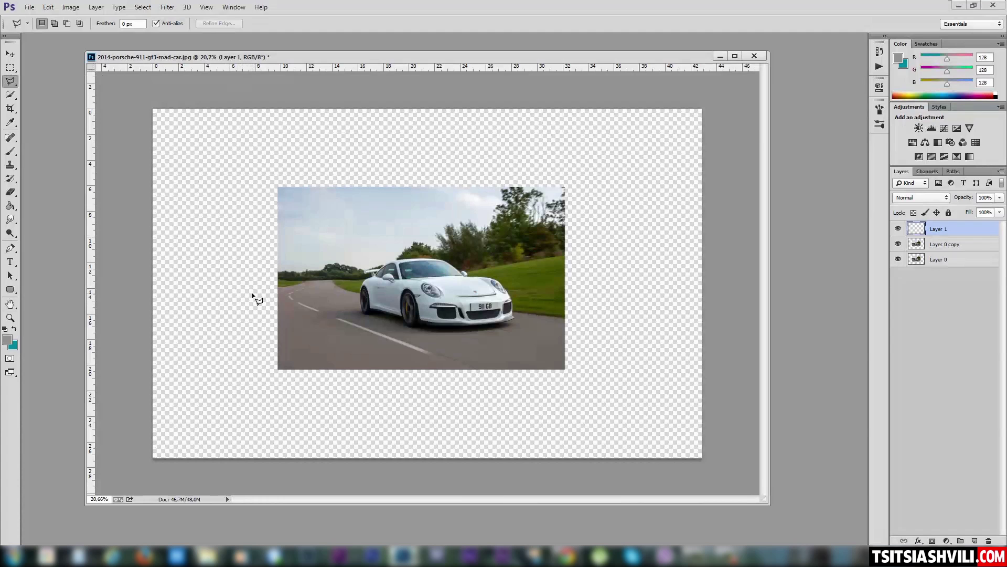
- Zoom and pan across the road while starting the polygon outline toward the bottom-right
scroll(375, 316, up, 2)
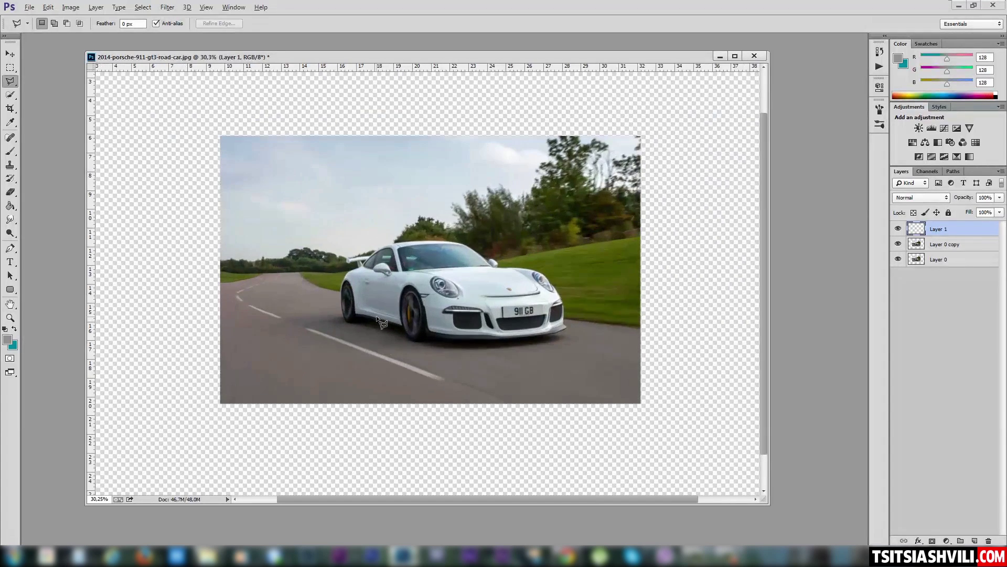
key(alt)
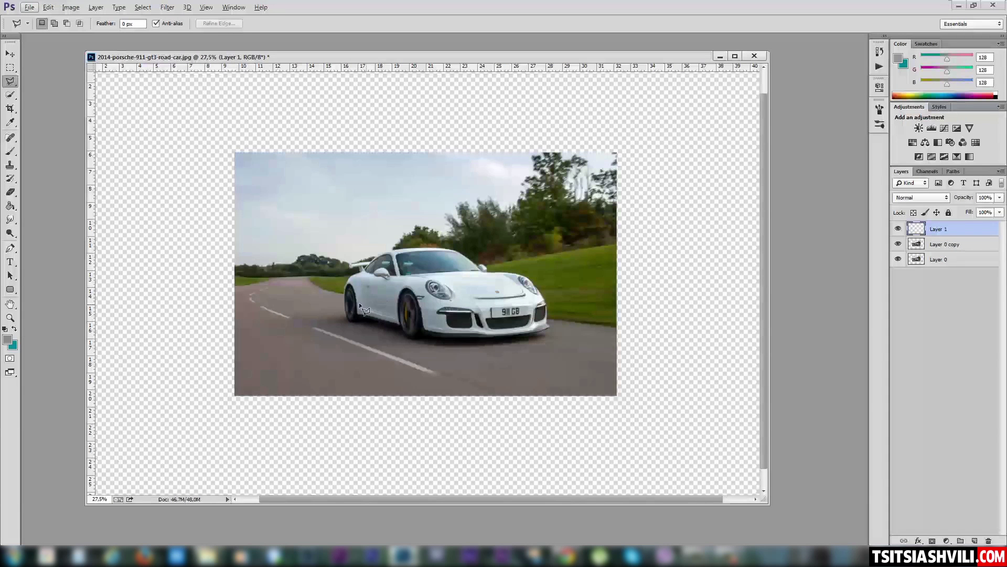
scroll(312, 339, up, 1)
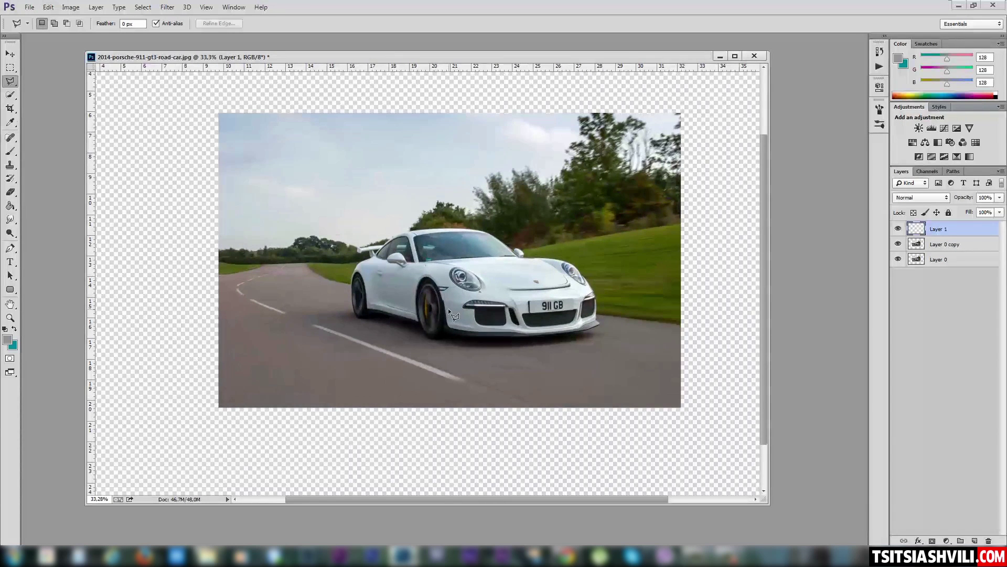
drag(422, 277, 363, 288)
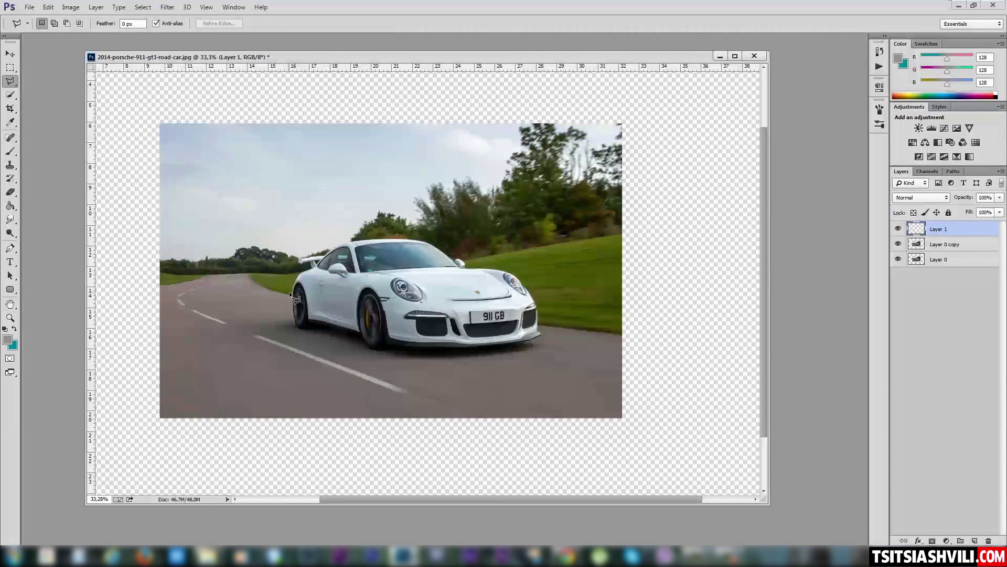
mouse_move(301, 288)
mouse_down()
mouse_move(322, 285)
mouse_move(285, 287)
mouse_up()
drag(392, 291, 353, 298)
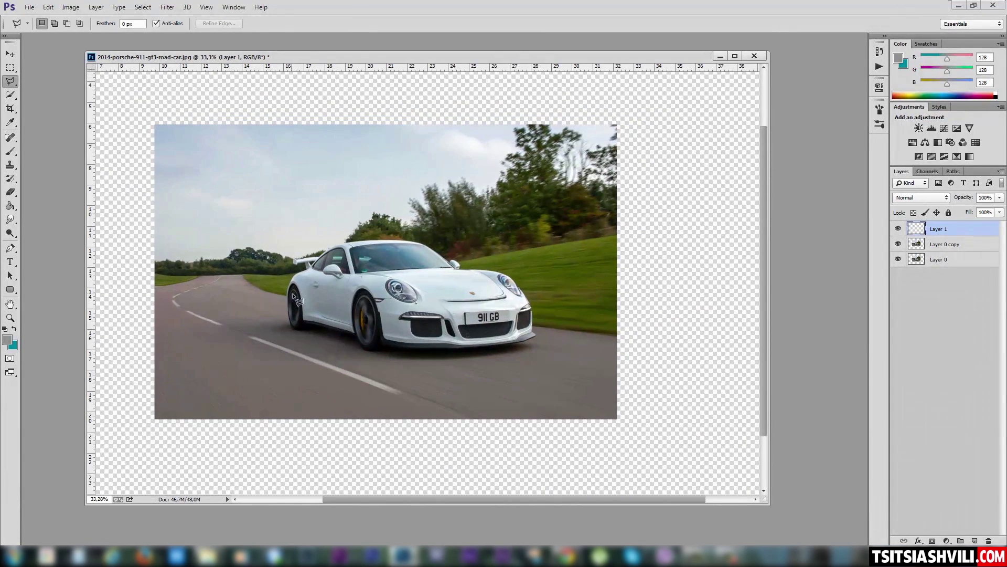
drag(356, 299, 430, 303)
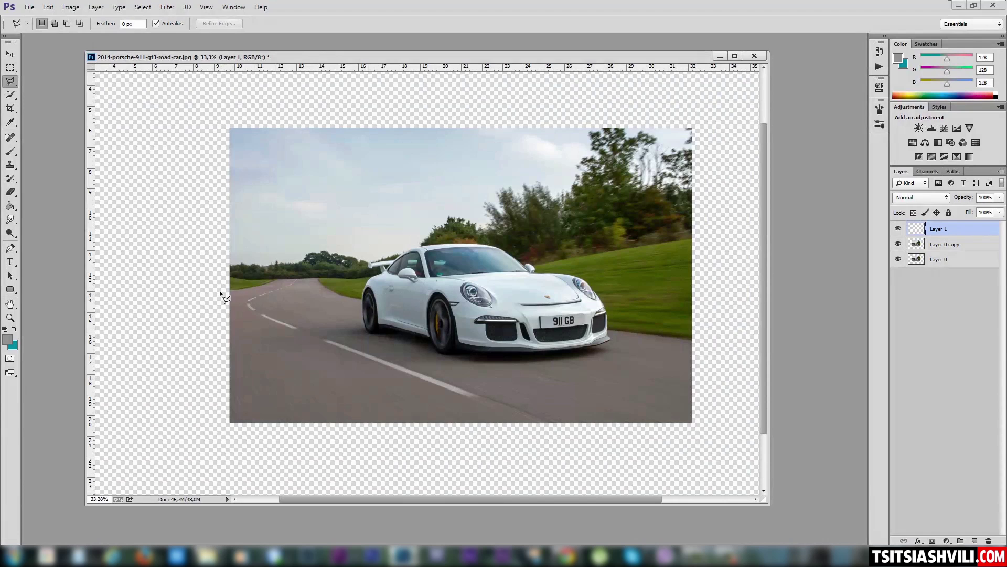
scroll(273, 296, down, 2)
scroll(288, 300, down, 2)
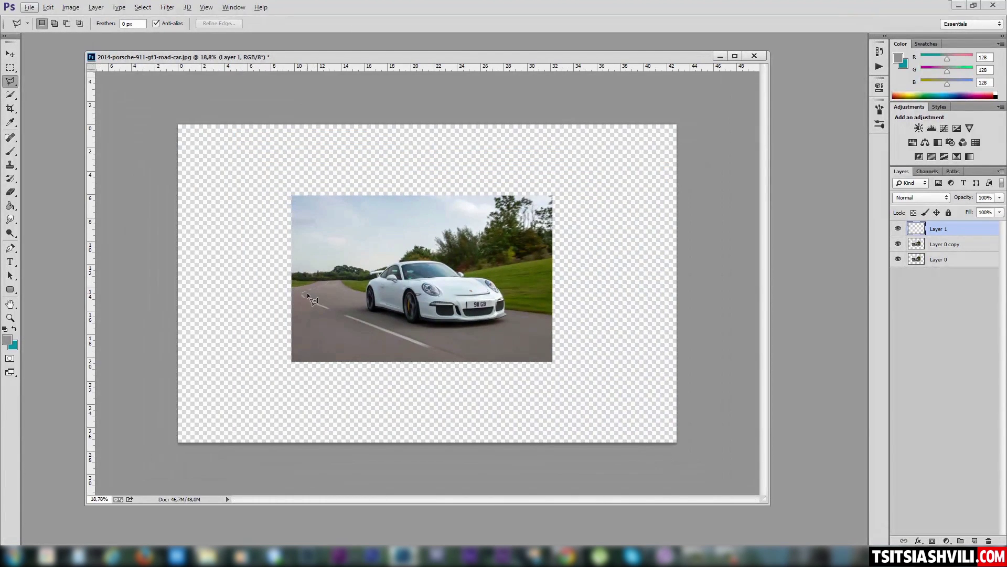
key(alt)
- Anchor a corner at the photo's bottom-right and close the frame-shaped outline
click(552, 362)
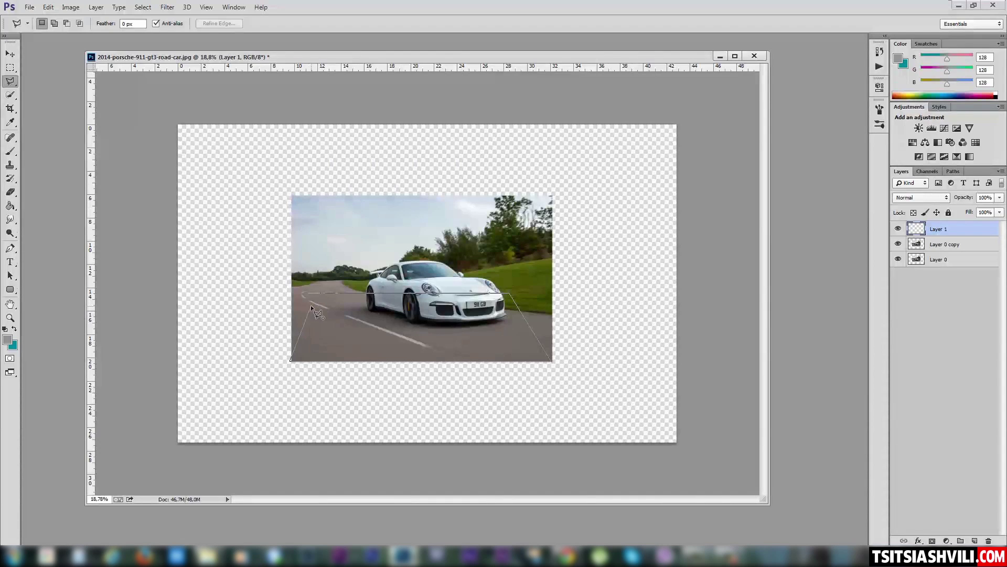
key(ctrl+plus)
key(ctrl+plus)
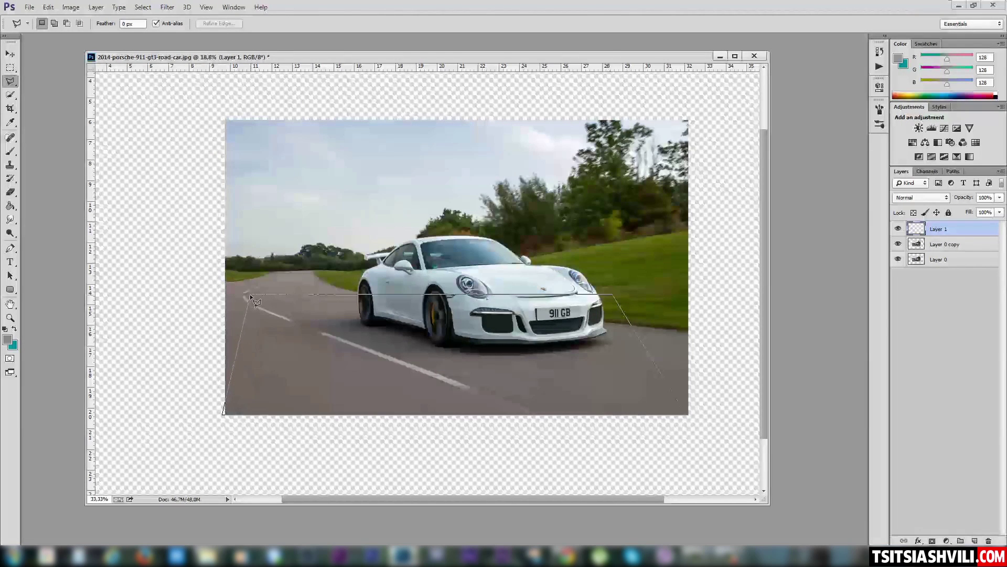
double_click(302, 294)
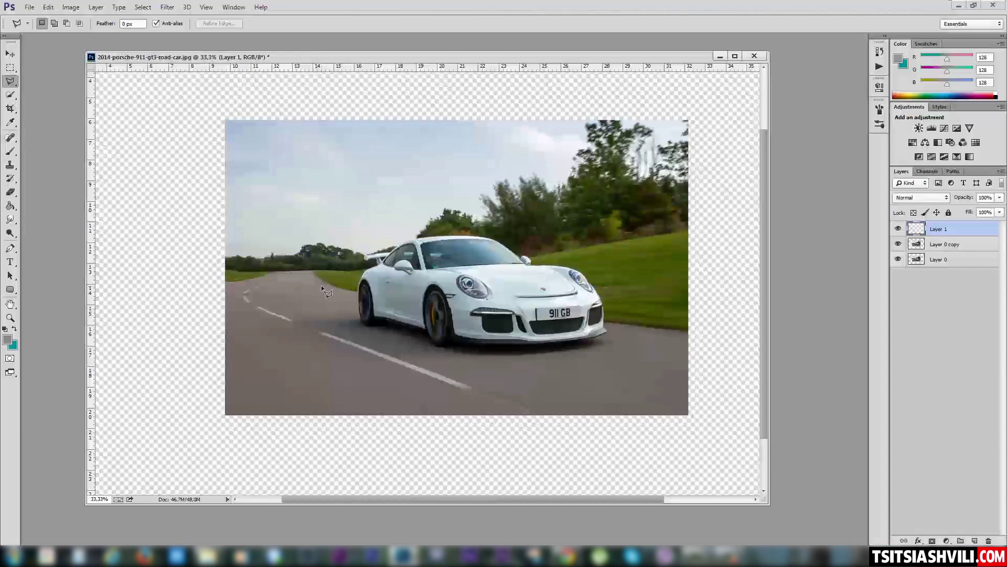
- Draw a four-corner trapezoid selection over the road in front of the car
click(321, 285)
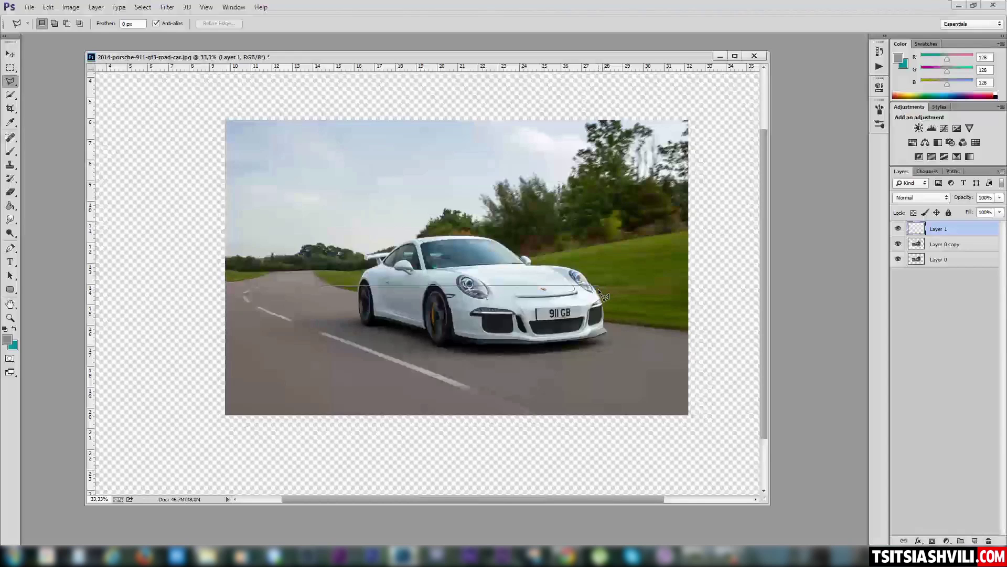
click(686, 389)
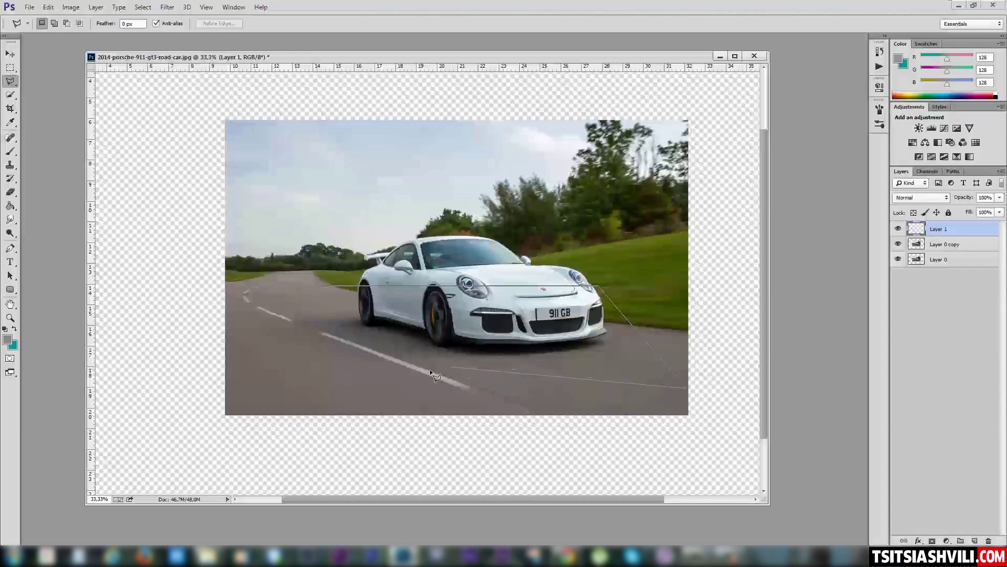
click(245, 388)
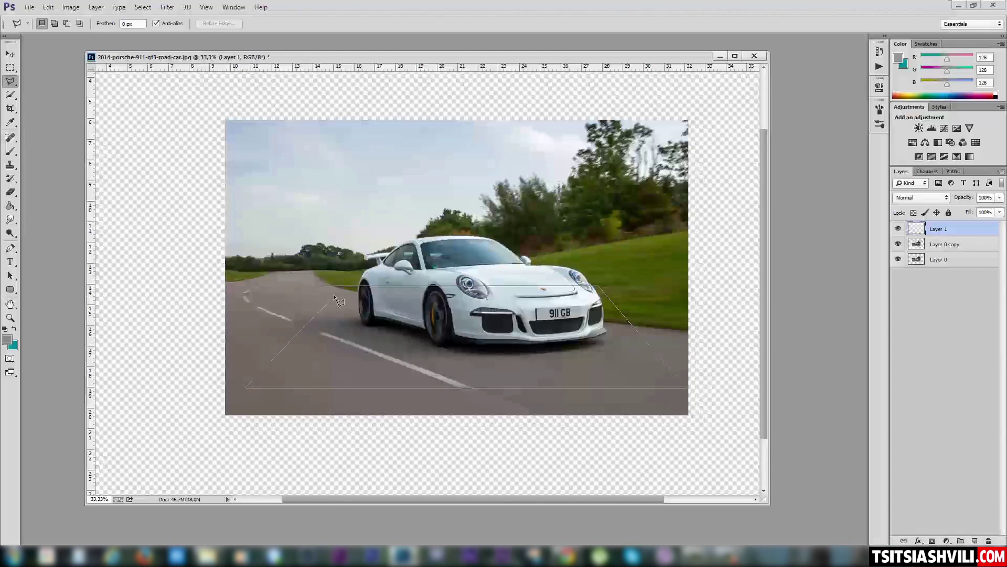
click(322, 285)
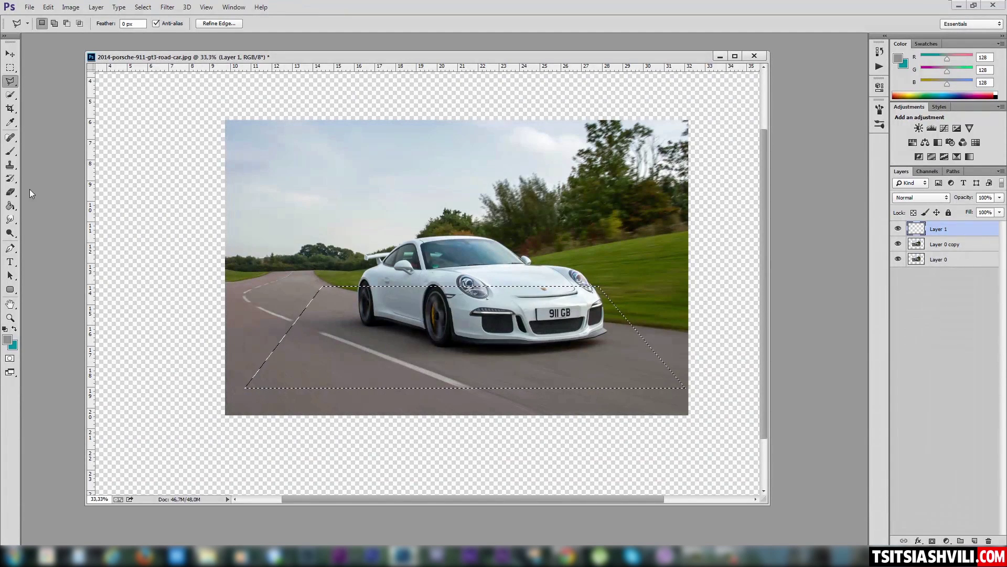
- Set the foreground colour to white, hex ffffff
click(10, 123)
click(7, 340)
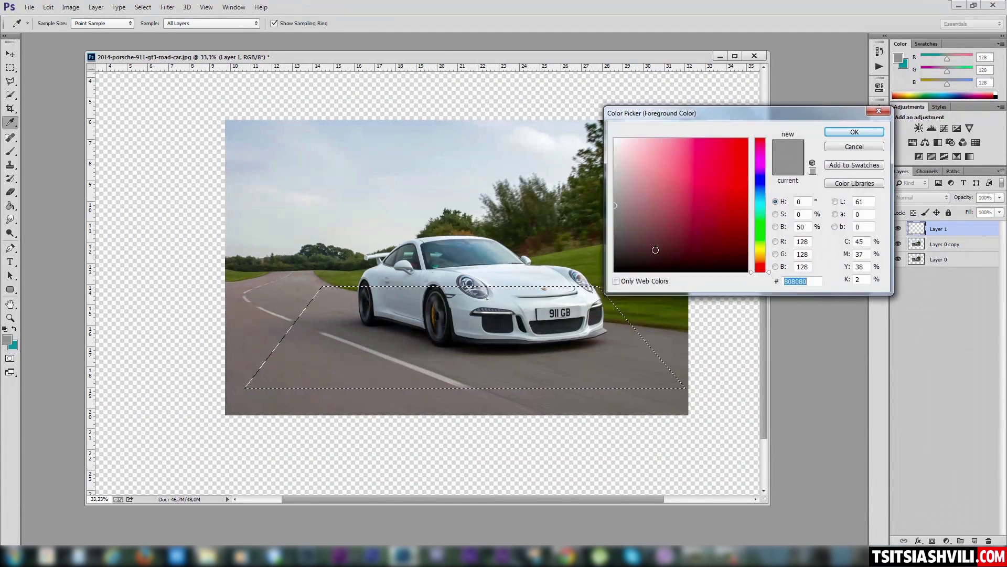
text(ffffff)
click(854, 132)
- Paint-bucket fill the trapezoid selection on Layer 1 with white, then deselect
key(g)
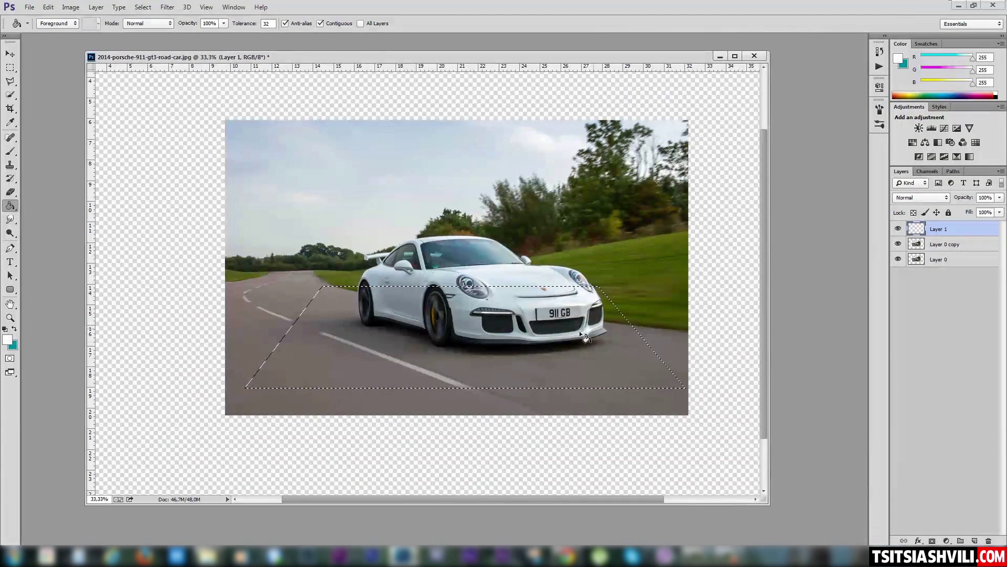
click(357, 348)
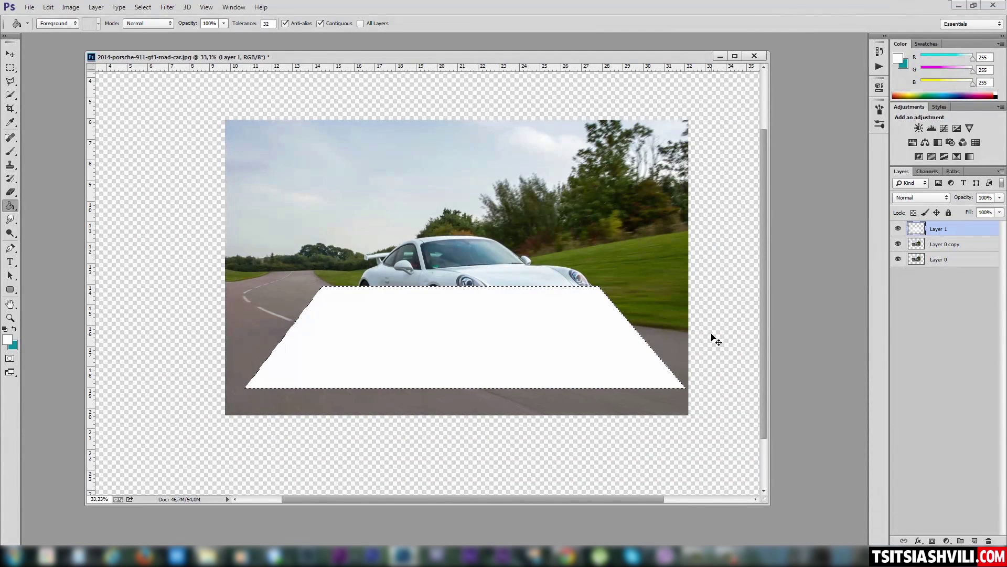
key(ctrl+d)
- Nudge the white trapezoid slightly down and move Layer 1 to the bottom of the stack
click(10, 53)
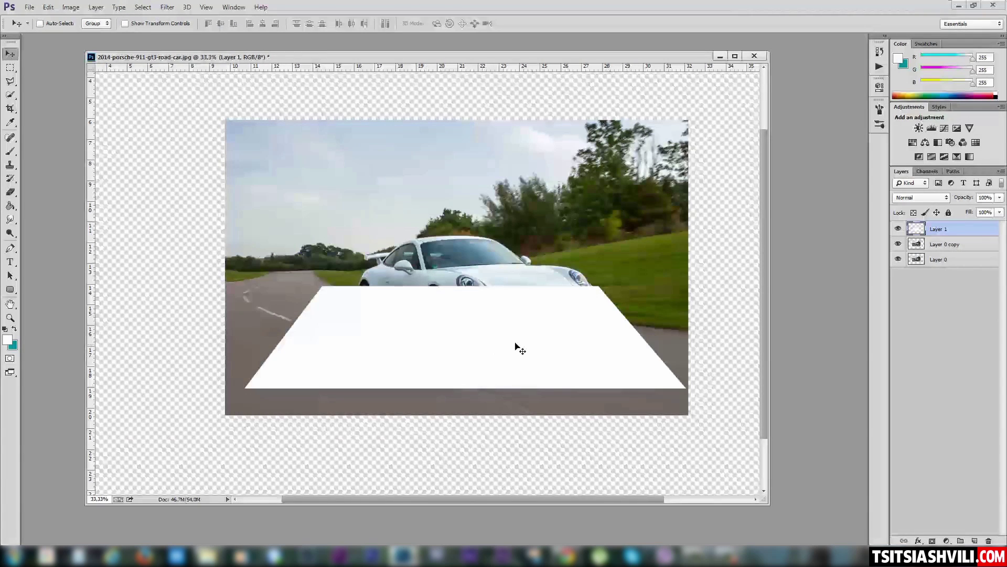
right_click(504, 326)
click(482, 330)
mouse_move(473, 346)
mouse_down()
mouse_move(483, 362)
mouse_move(478, 352)
mouse_up()
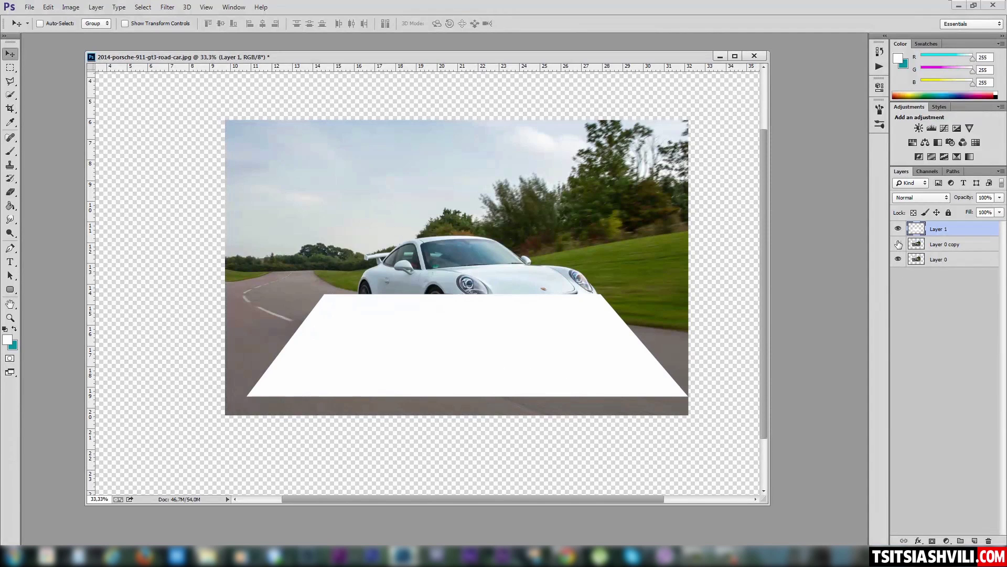
mouse_move(898, 244)
mouse_down()
mouse_move(898, 259)
mouse_move(921, 270)
mouse_up()
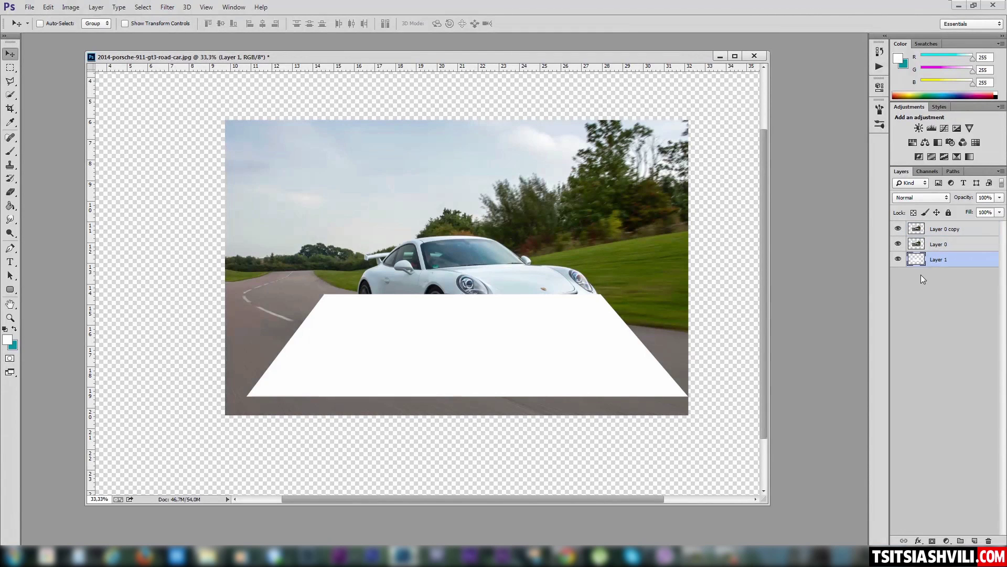
- Toggle visibility of Layer 0, Layer 0 copy and Layer 1 to compare them
click(924, 245)
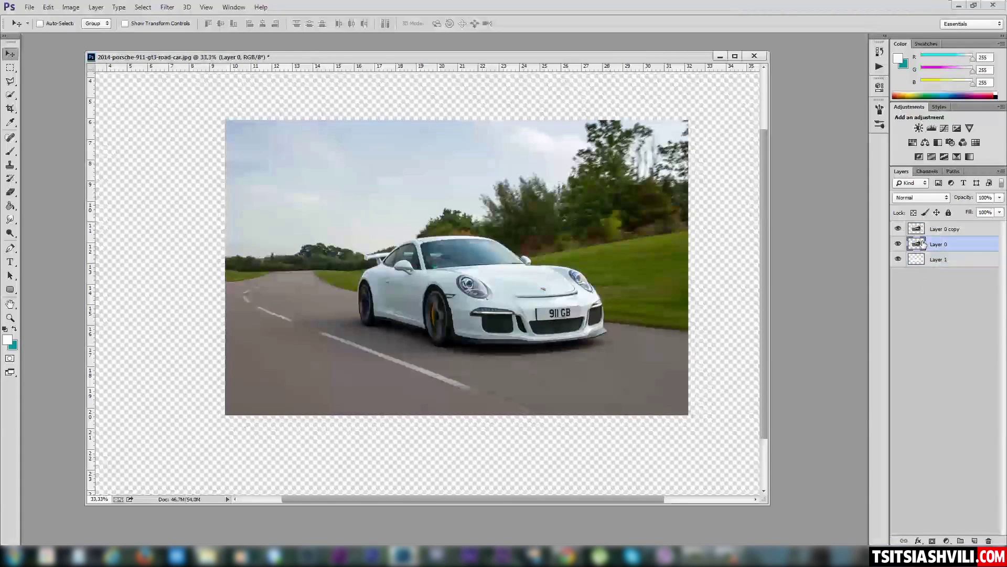
click(899, 260)
click(899, 260)
click(898, 228)
click(899, 244)
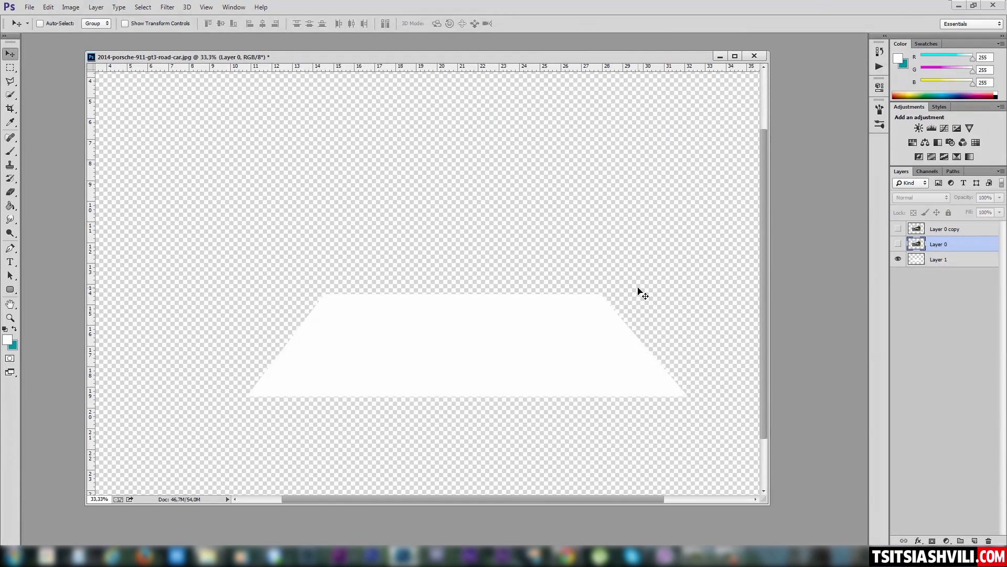
click(921, 259)
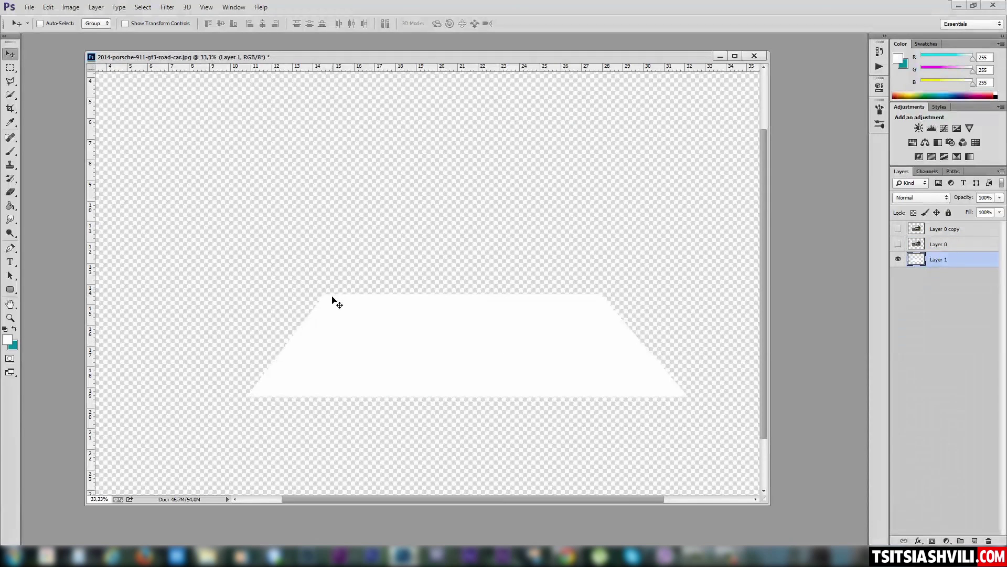
click(899, 244)
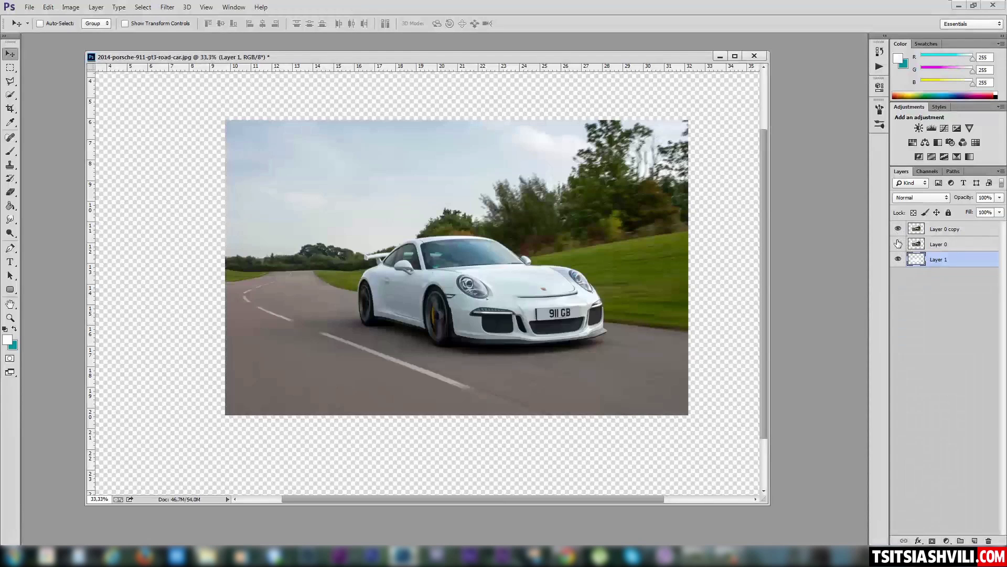
click(898, 244)
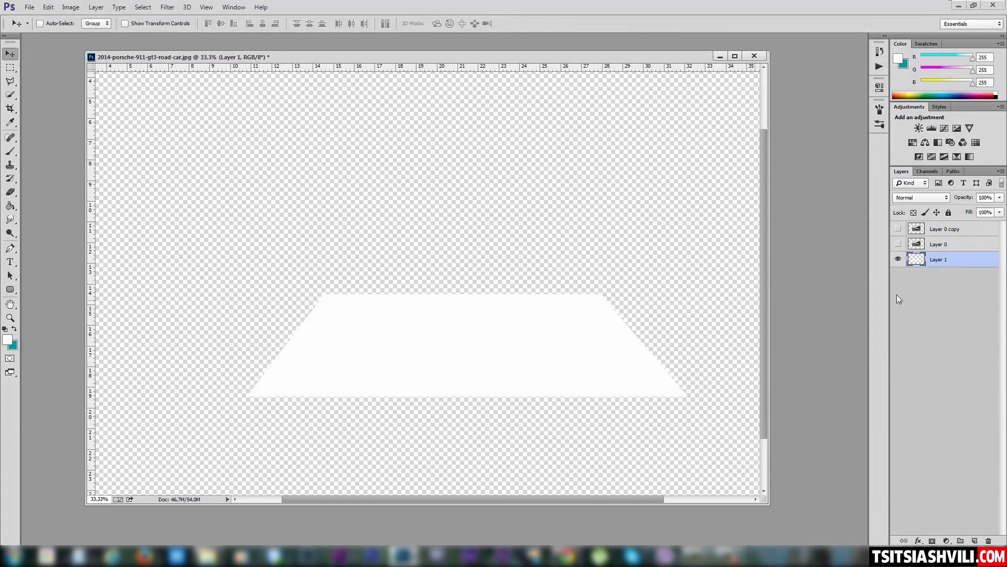
click(898, 229)
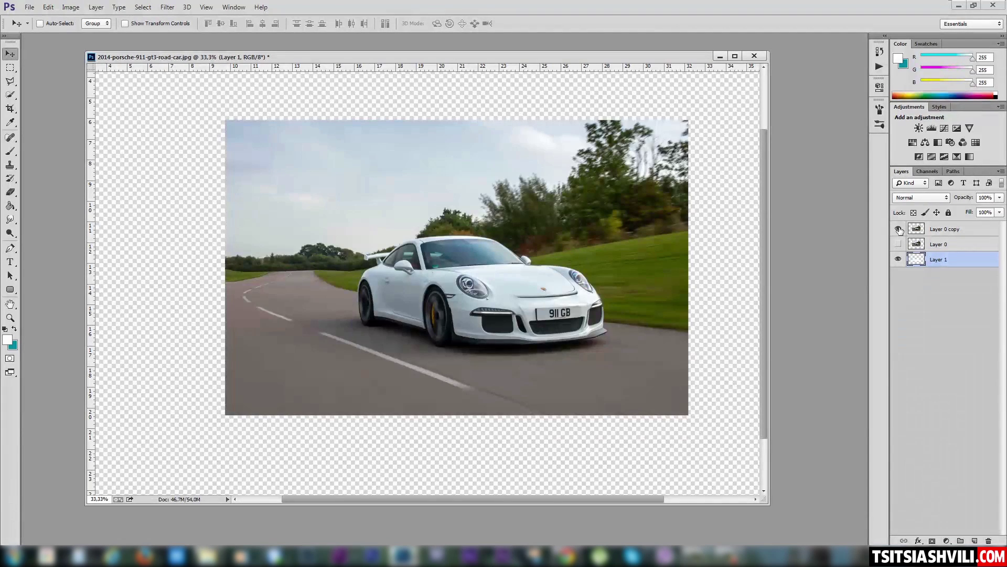
click(898, 229)
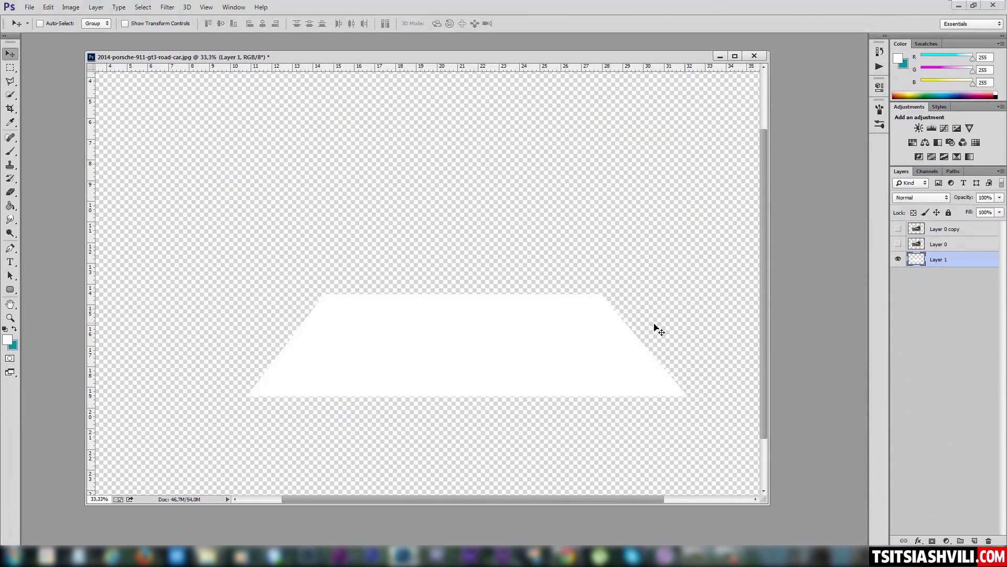
- Show Layer 0 again with Layer 0 copy hidden, and make Layer 1 active
click(939, 247)
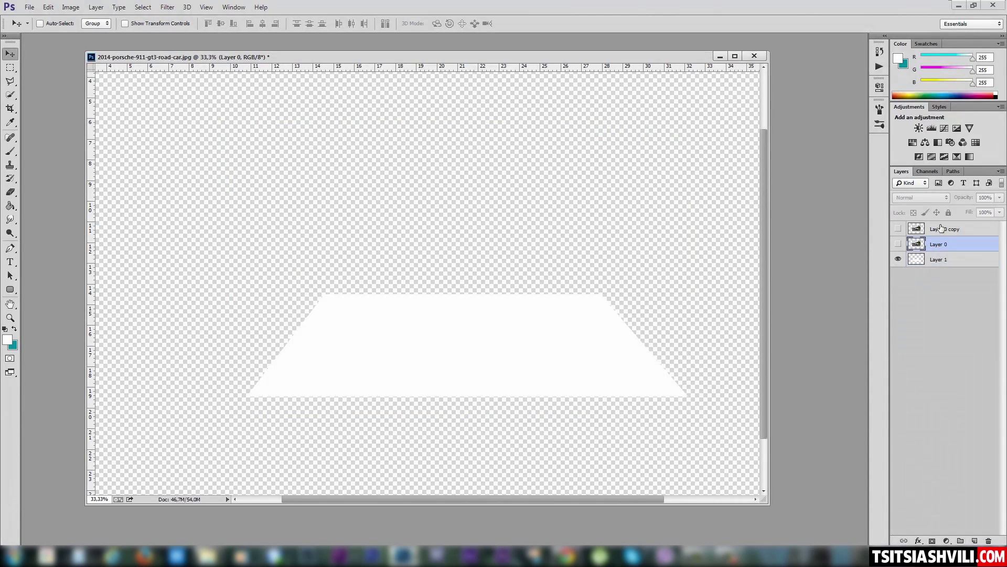
click(941, 229)
click(944, 246)
click(947, 229)
click(950, 230)
click(899, 243)
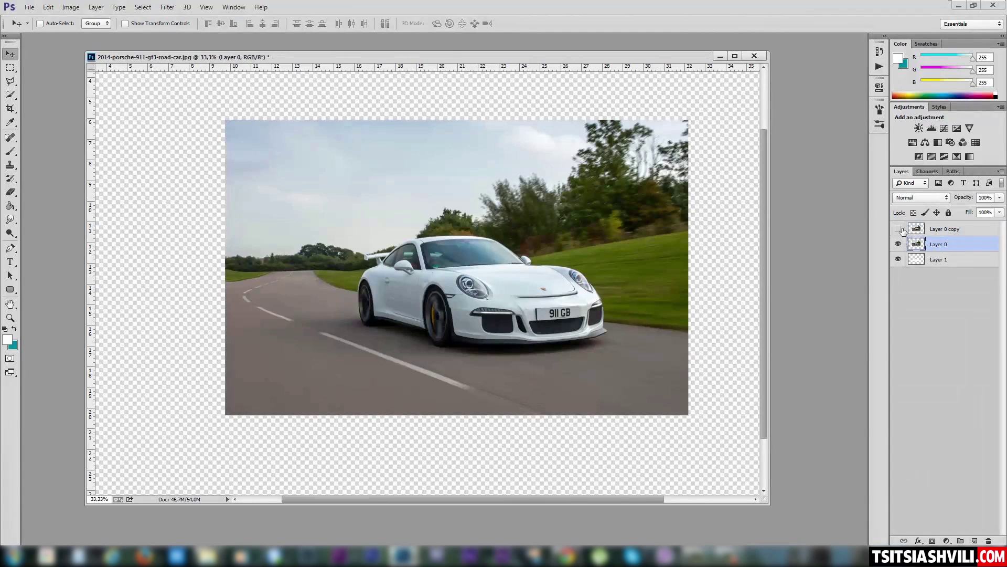
click(915, 261)
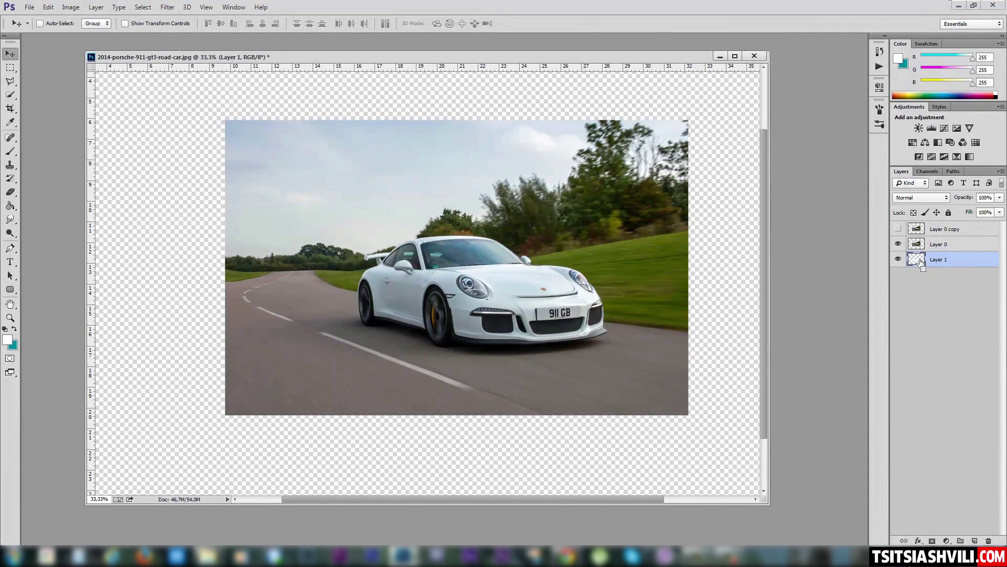
- Load the white trapezoid from Layer 1 as a selection, briefly checking the Filter menu
ctrl+click(921, 262)
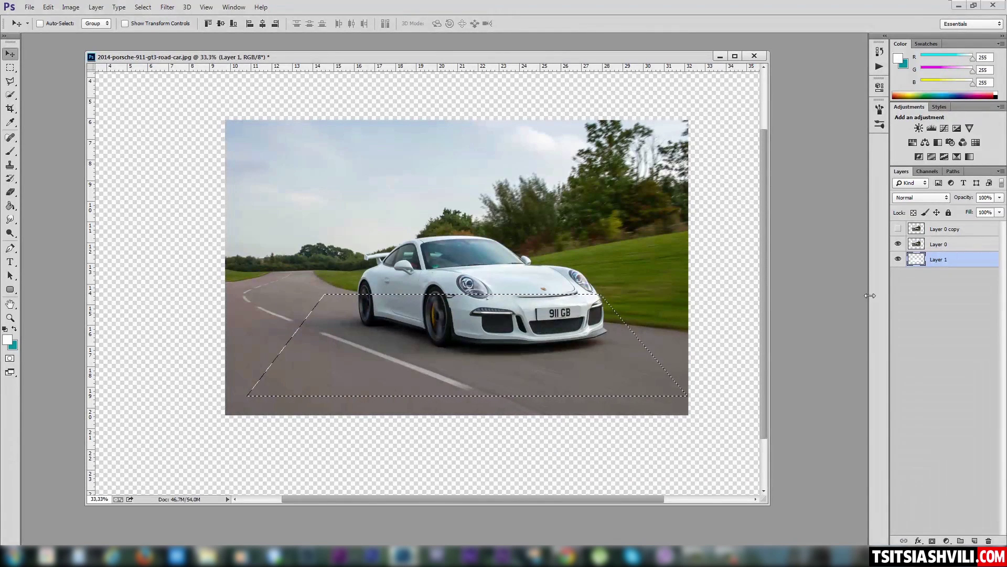
click(923, 244)
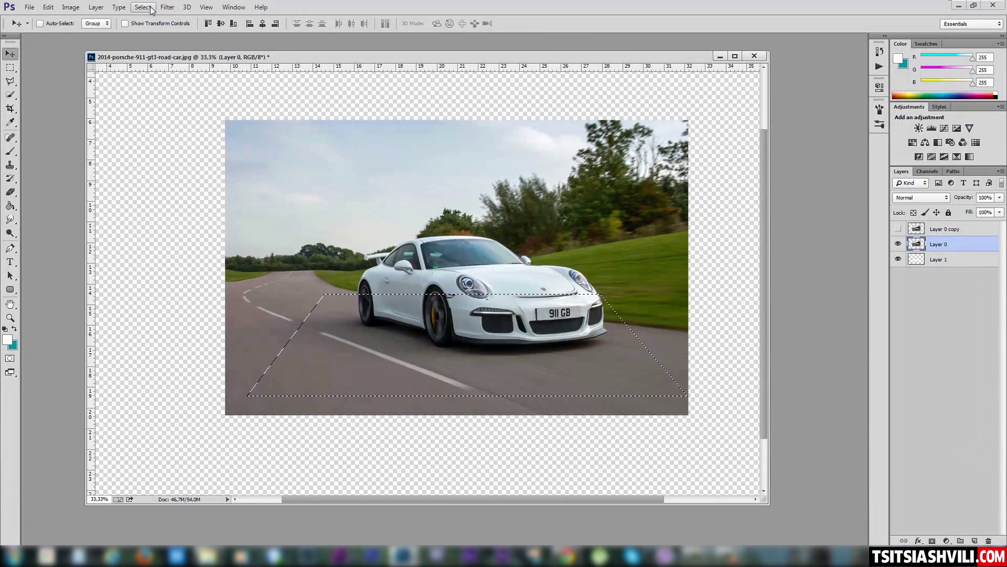
click(167, 7)
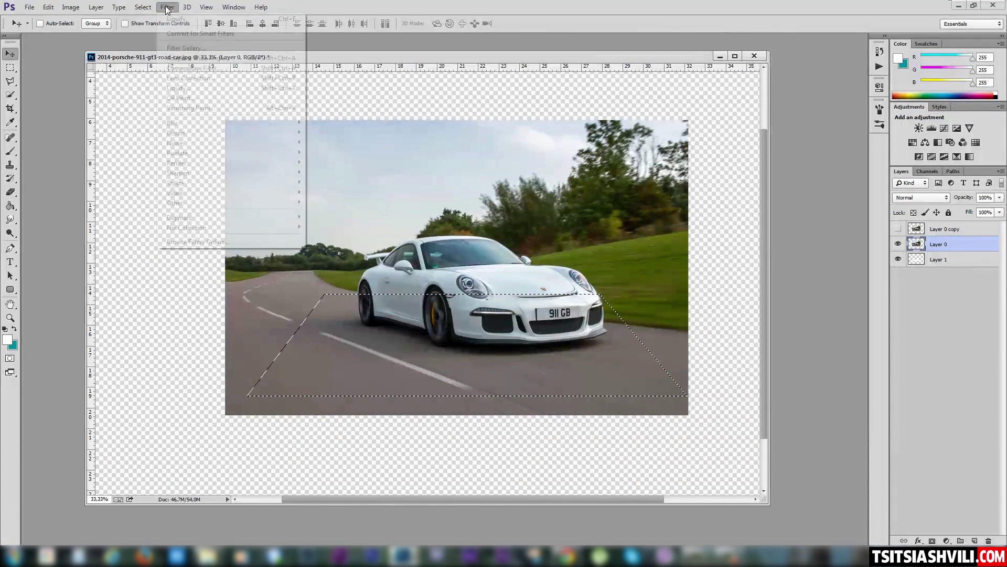
click(622, 11)
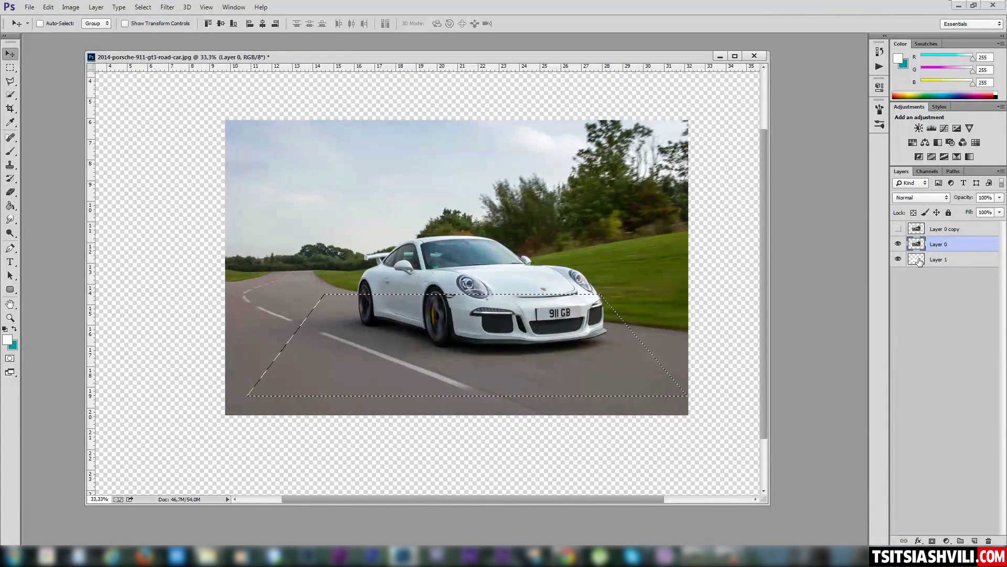
click(919, 260)
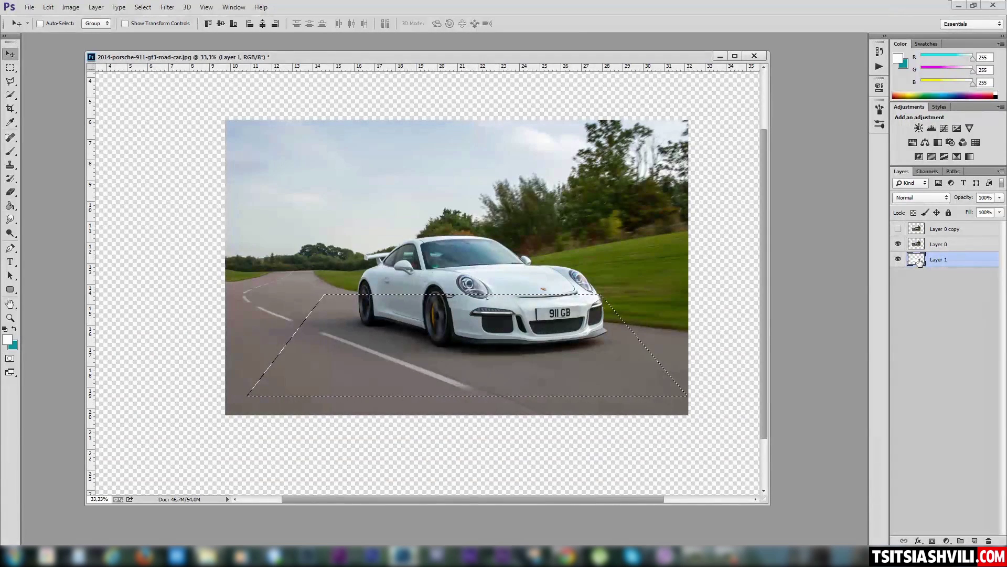
- Invert the selection with Select > Inverse and make Layer 0 active
click(177, 9)
mouse_move(143, 8)
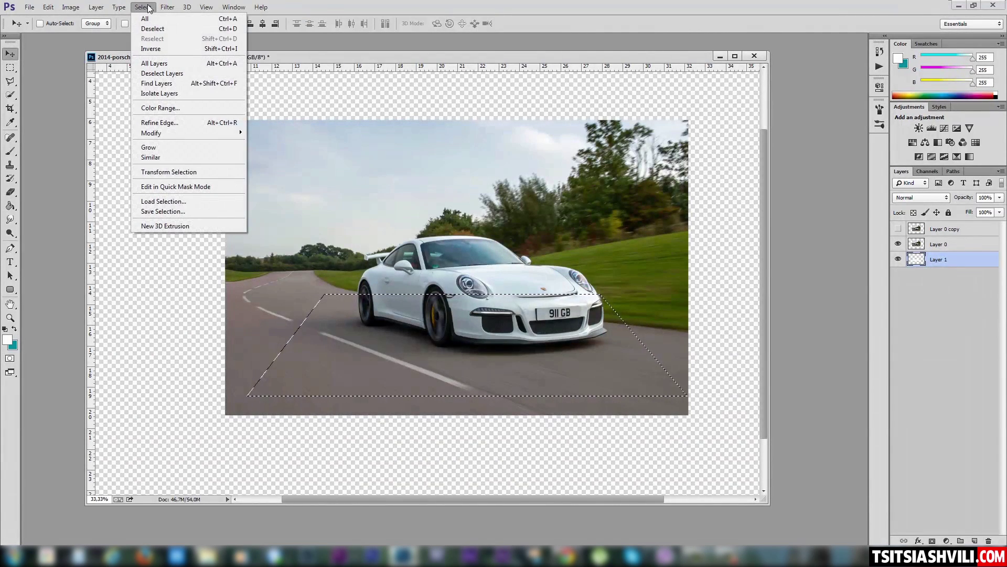
click(159, 49)
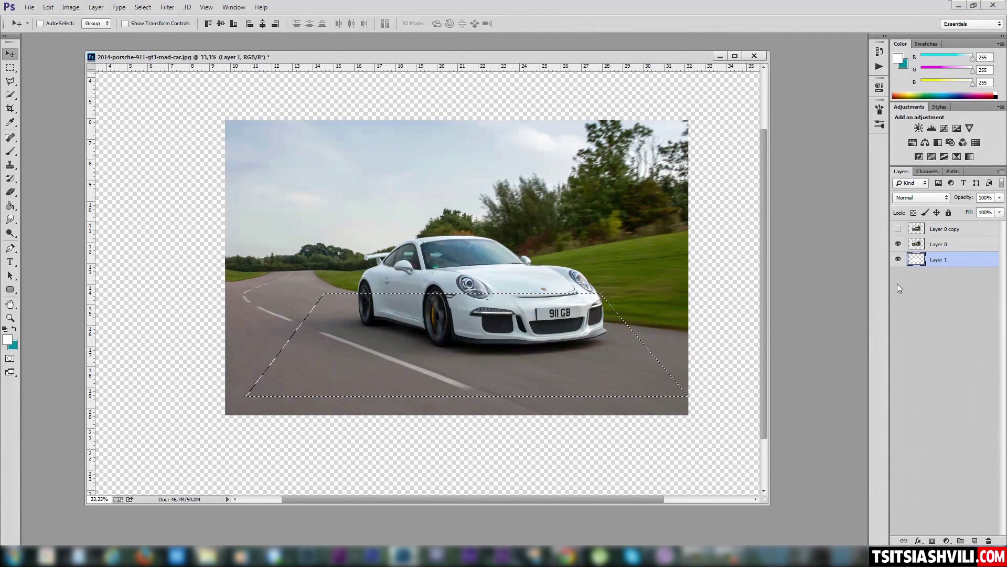
click(918, 247)
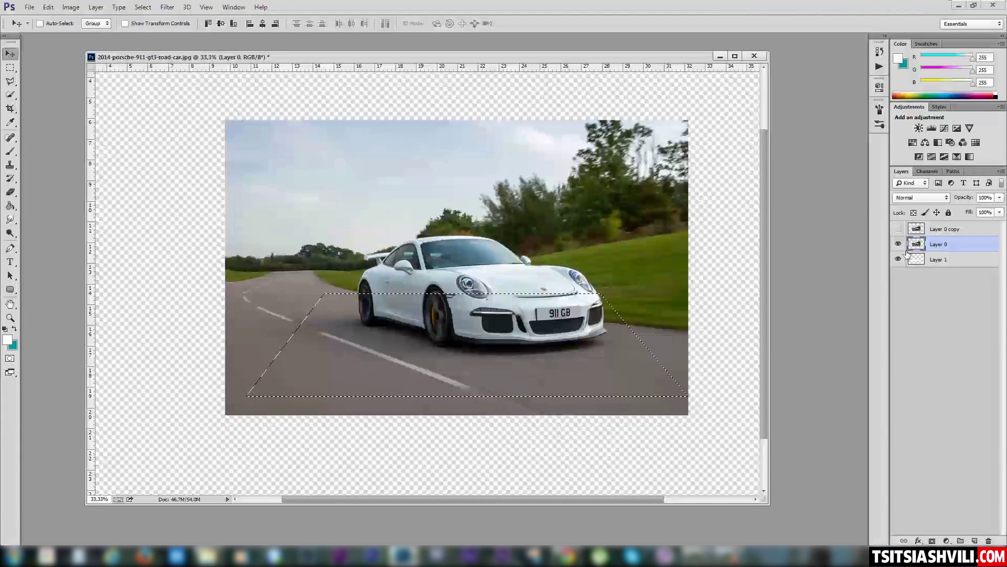
- Delete Layer 0's photo outside the trapezoid and deselect
key(ctrl+shift+i)
key(Delete)
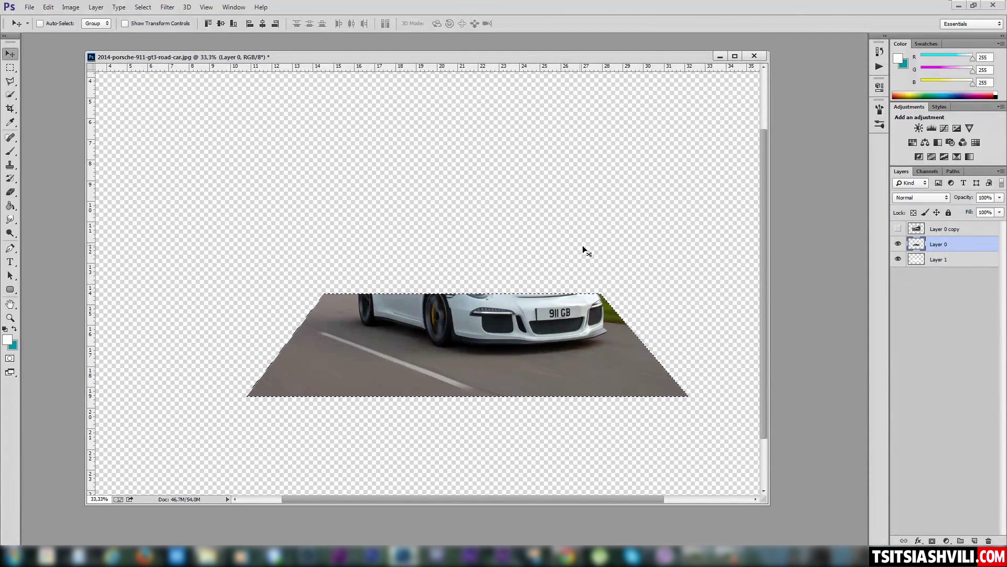
key(ctrl+d)
- Compare the road piece and full photo, ending with Layer 0 hidden and Layer 0 copy shown
click(907, 229)
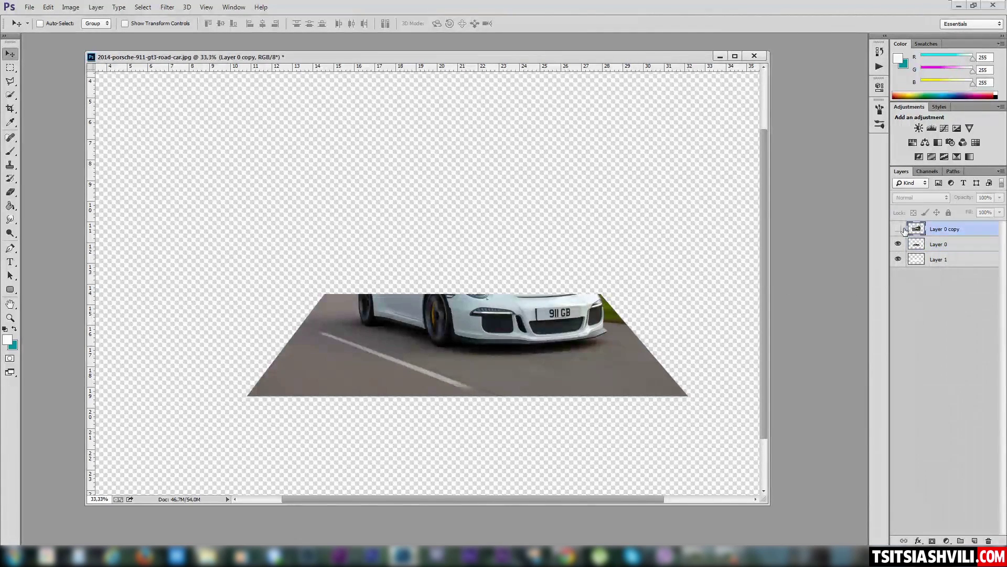
click(898, 229)
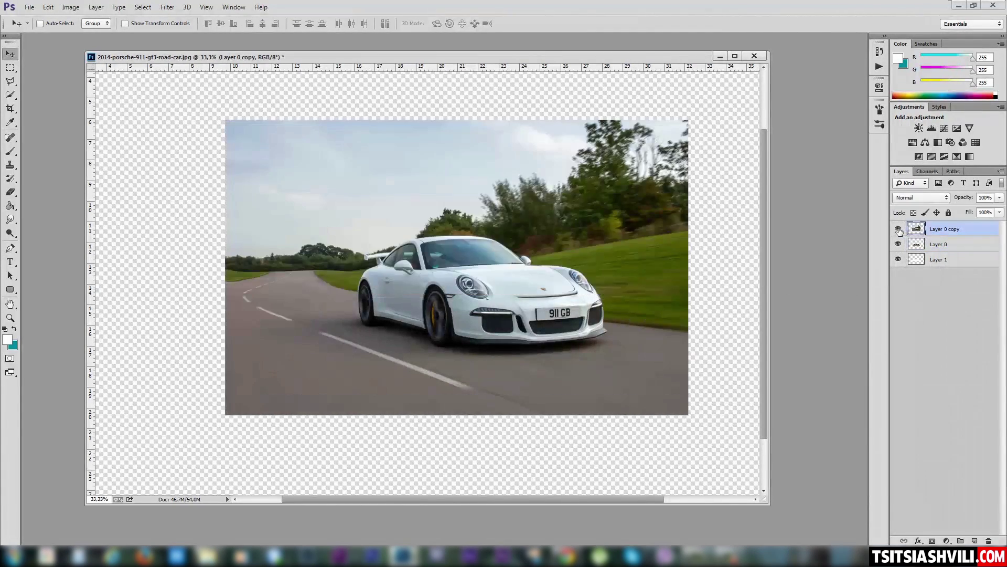
click(923, 245)
click(898, 229)
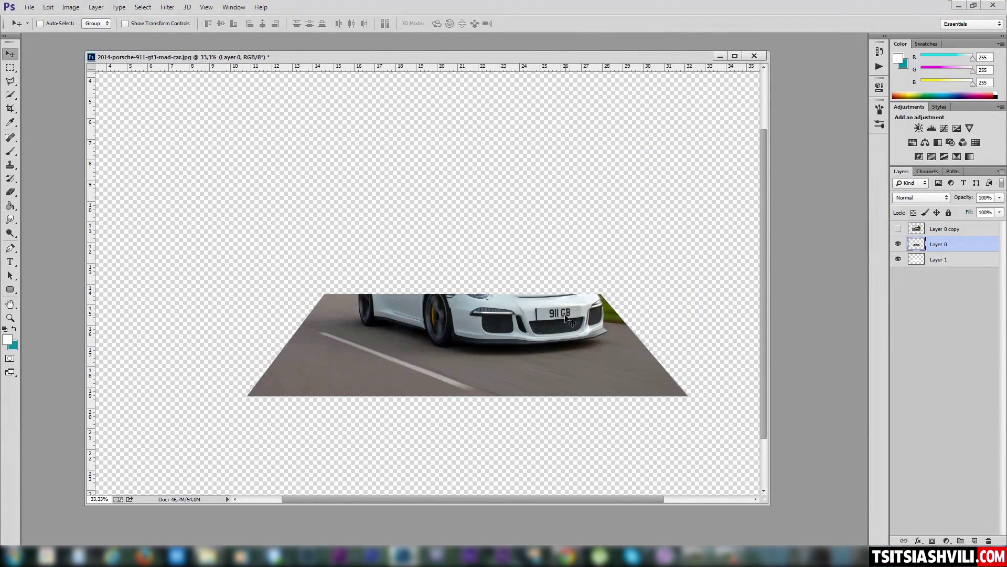
click(899, 259)
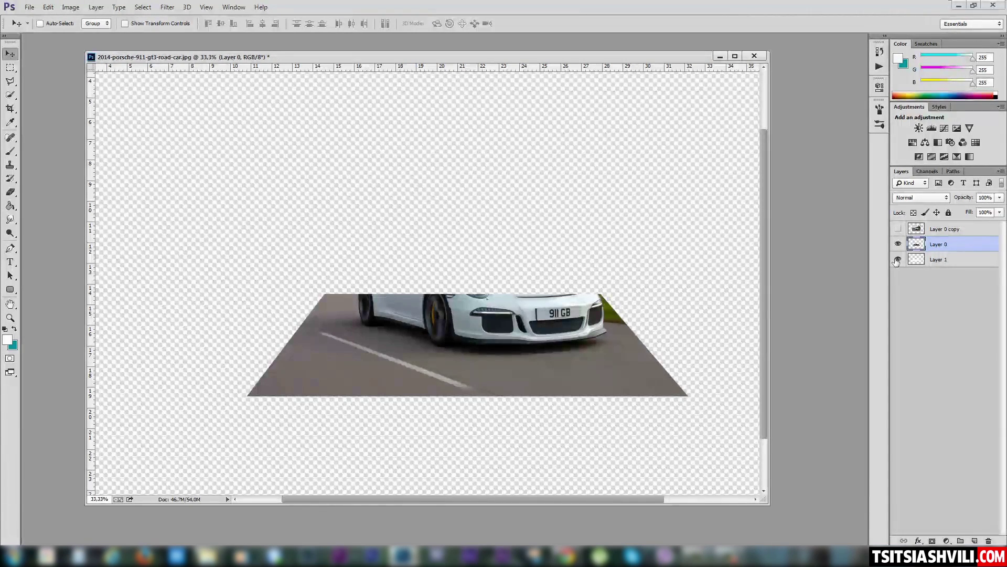
click(934, 231)
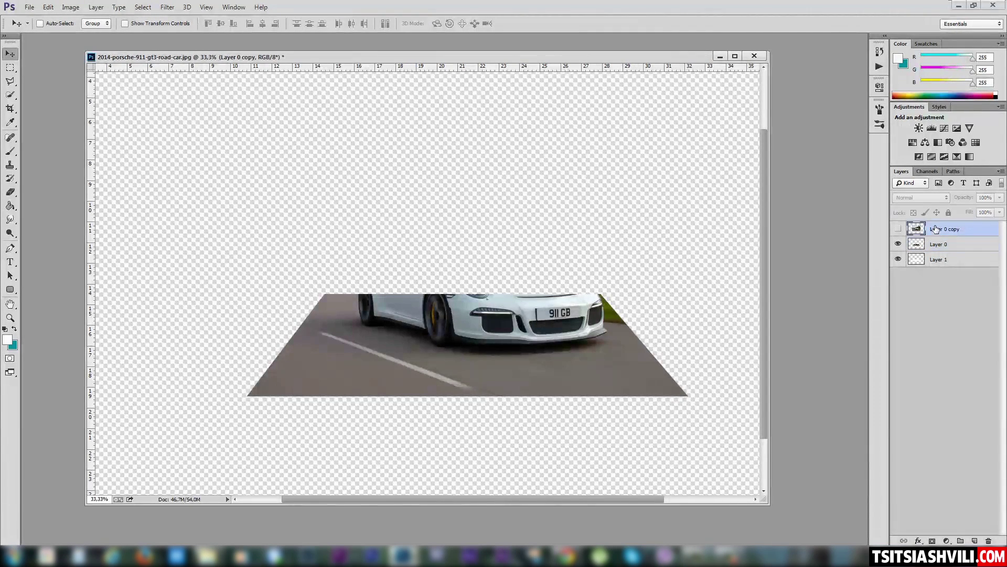
click(899, 229)
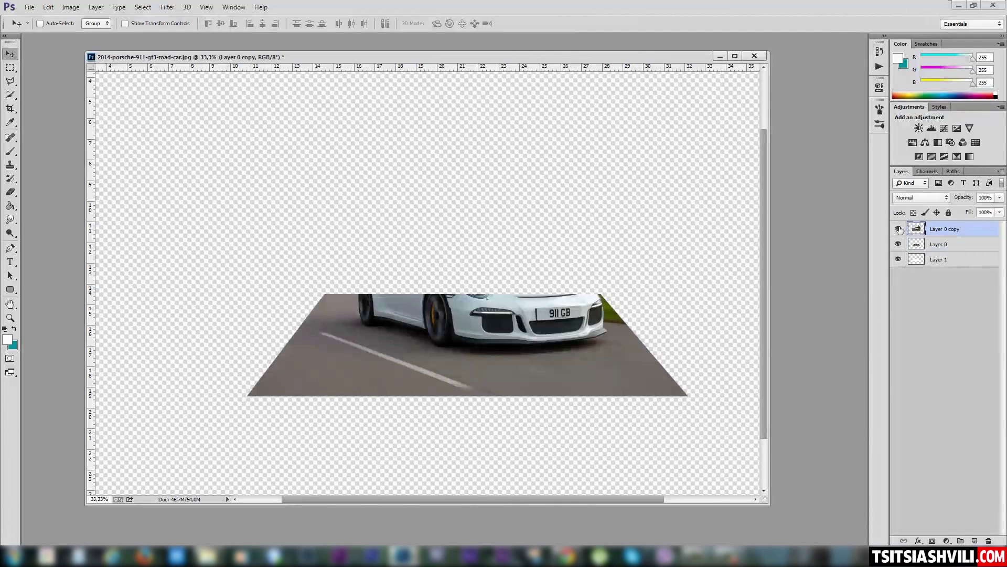
click(898, 245)
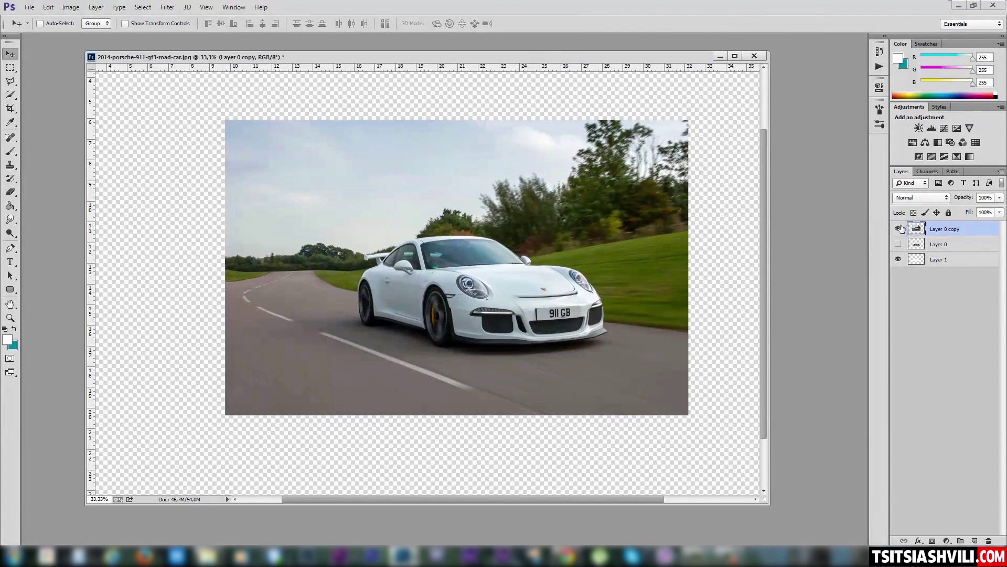
- Select Layer 1 and reload its white trapezoid as a selection
click(899, 229)
click(922, 261)
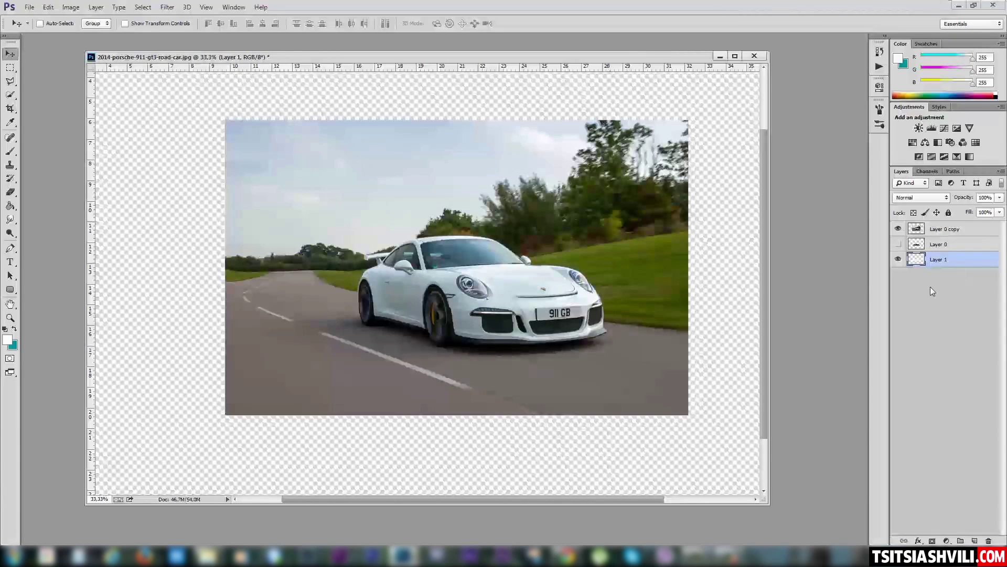
ctrl+click(918, 262)
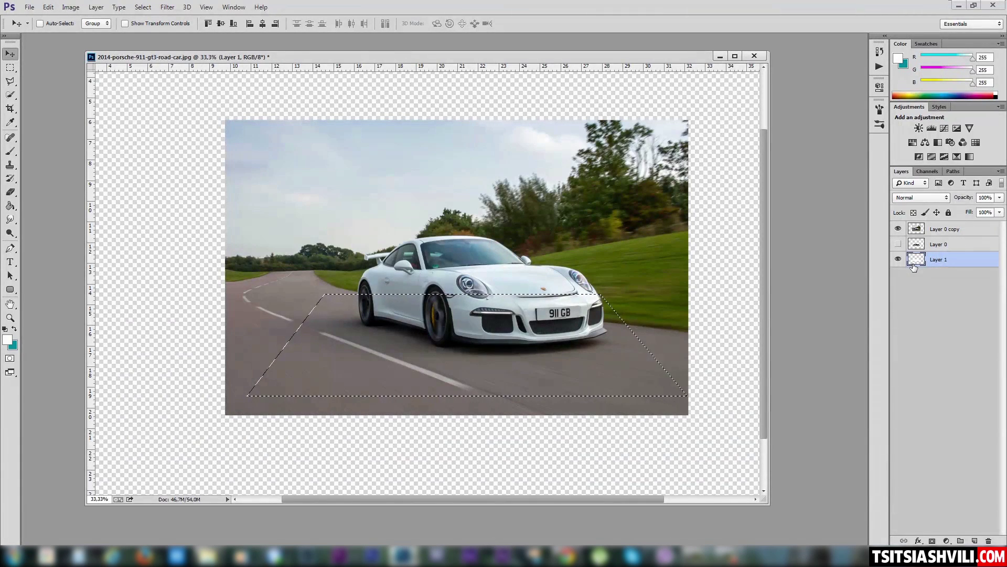
- Delete the trapezoid from Layer 0 copy, then hide Layer 0 and Layer 1 to check the hole
click(918, 230)
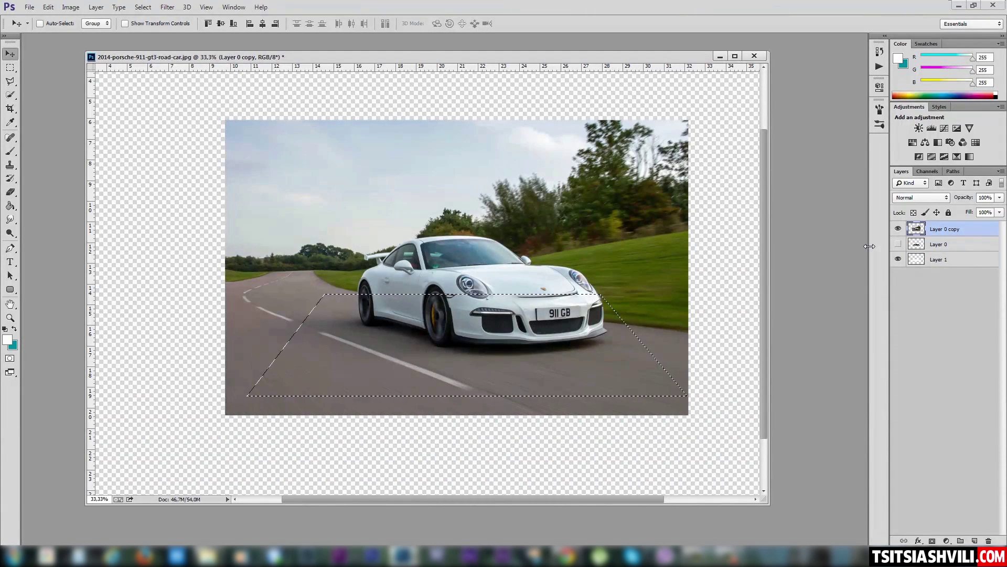
key(alt+BackSpace)
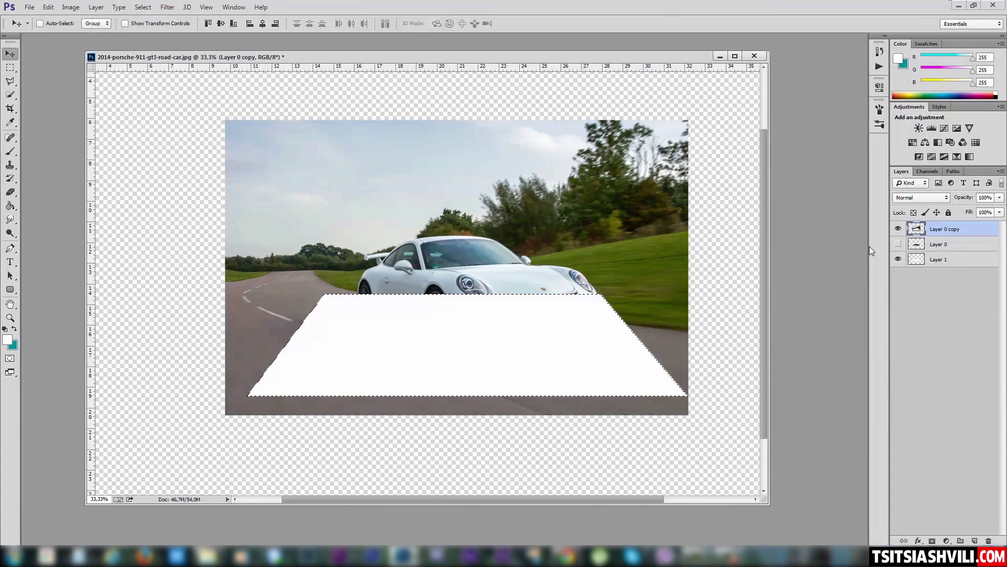
click(922, 245)
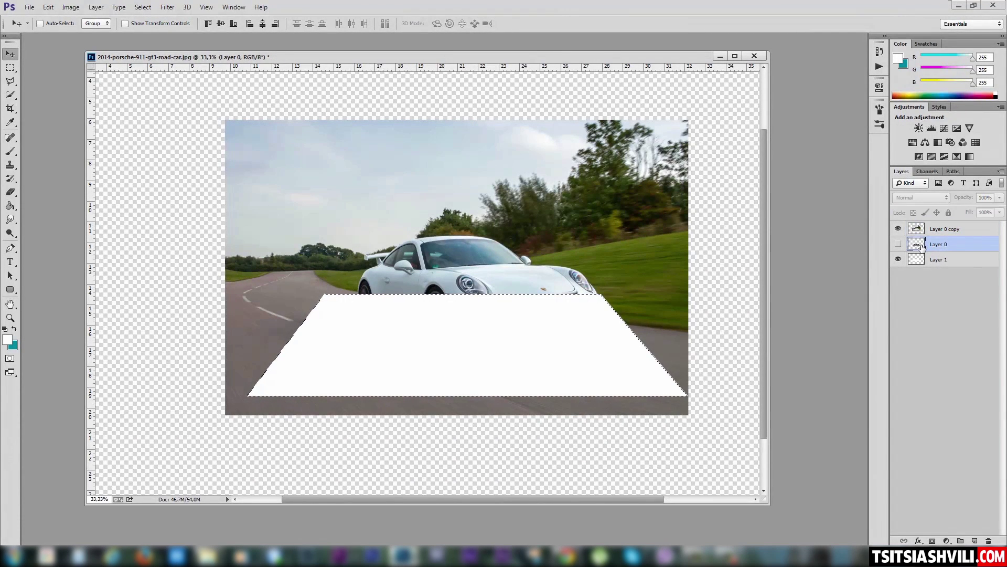
click(898, 245)
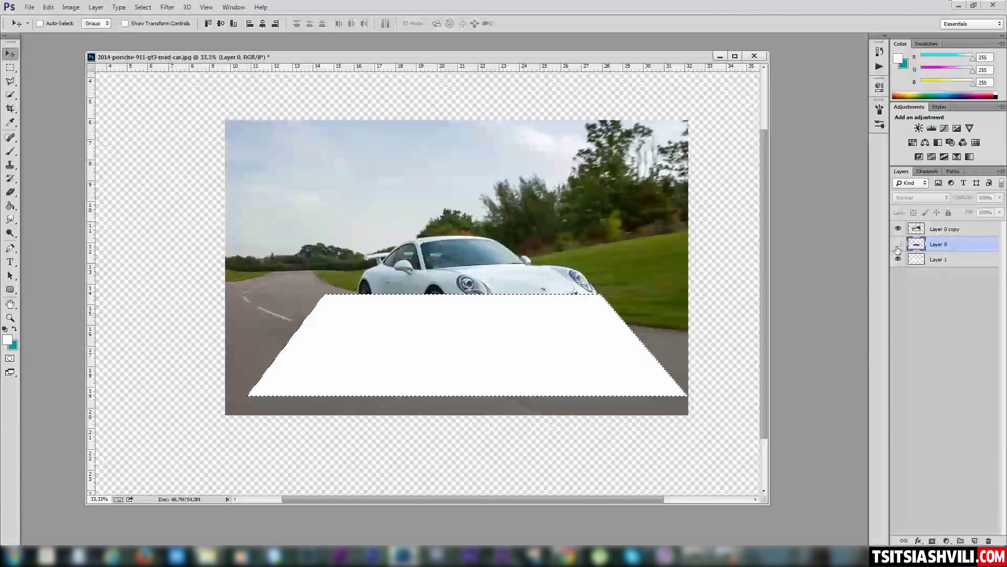
click(898, 259)
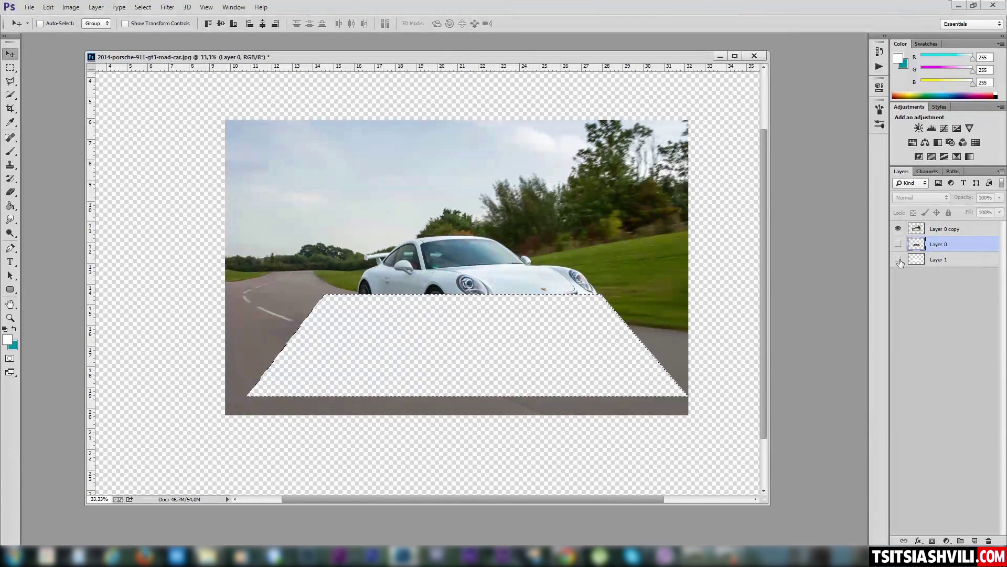
click(898, 228)
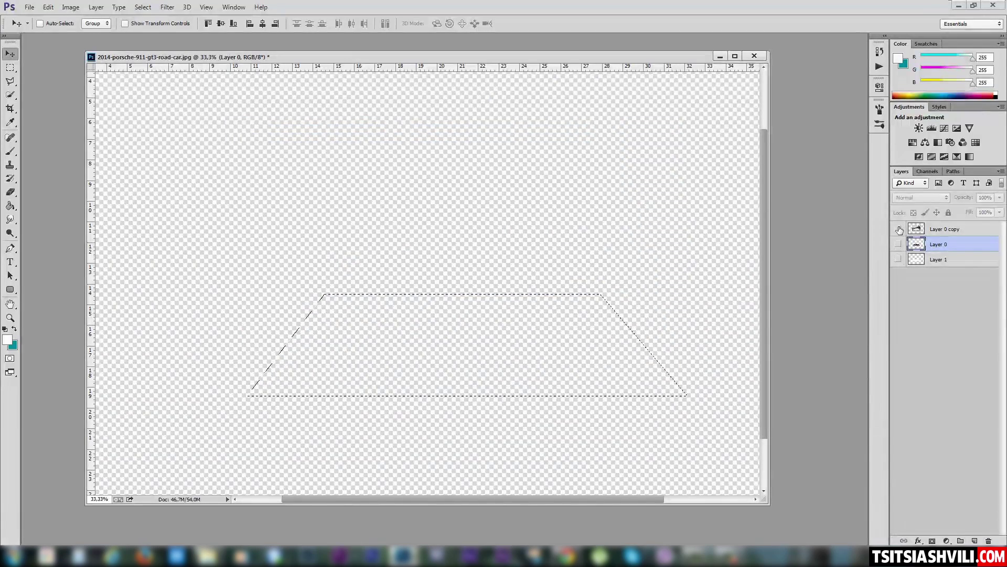
click(899, 230)
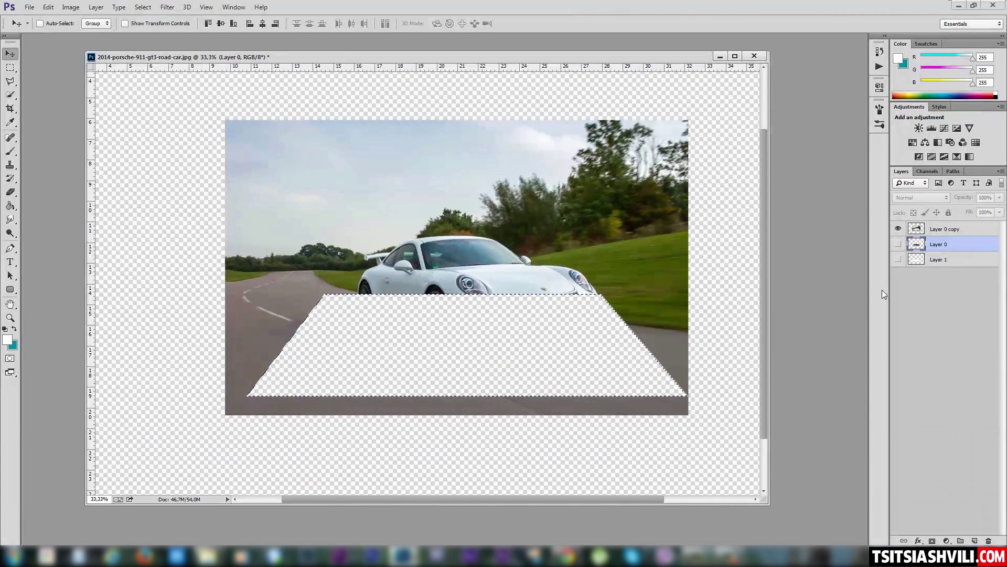
- Turn Layer 0 back on beneath the cut photo, deselect the trapezoid, and make Layer 0 copy active
click(898, 245)
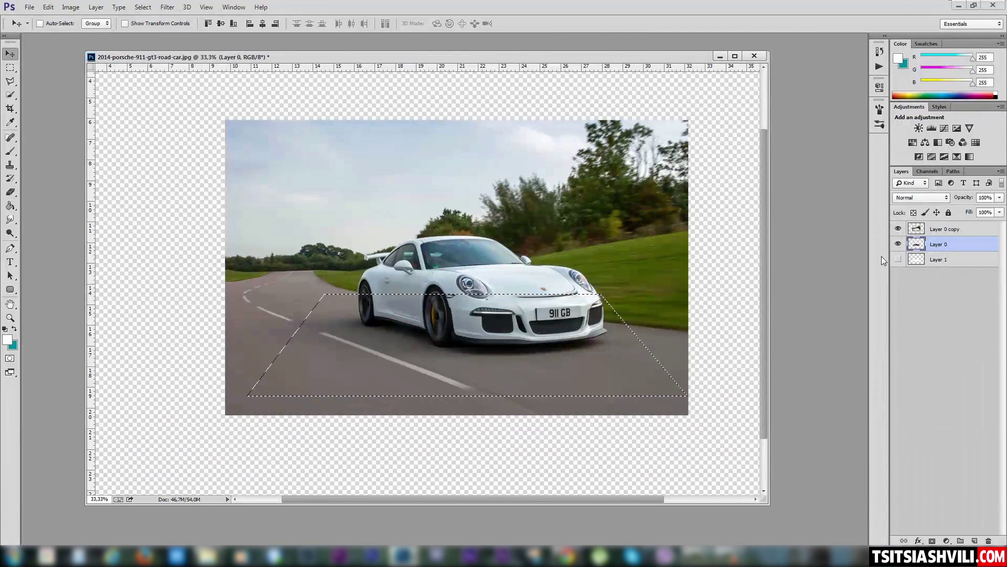
click(898, 229)
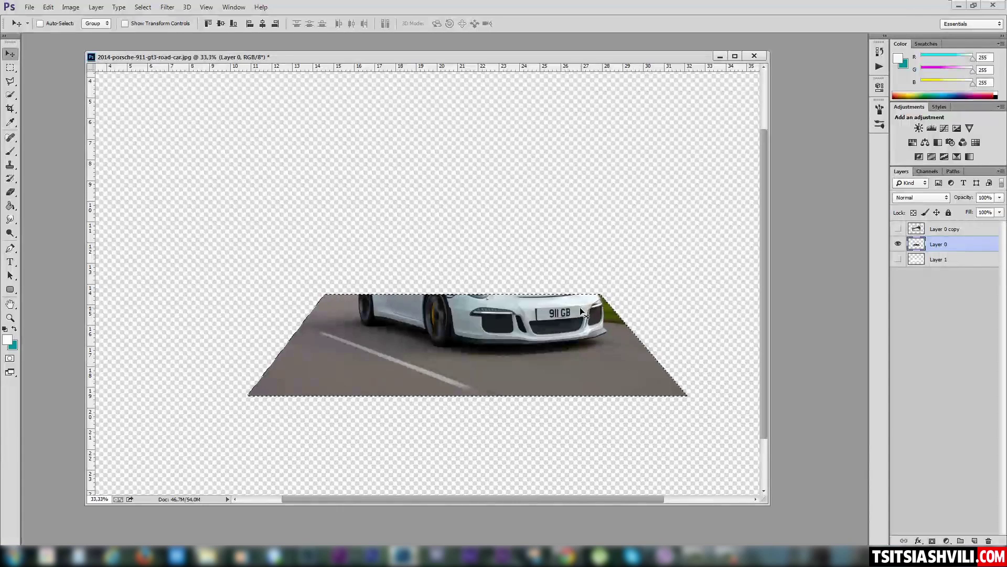
click(898, 228)
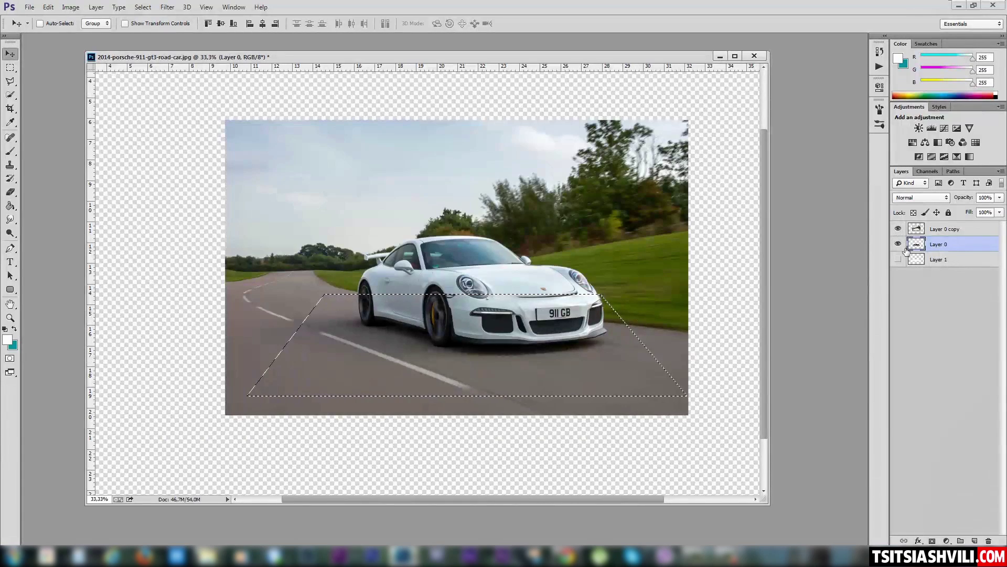
key(ctrl+d)
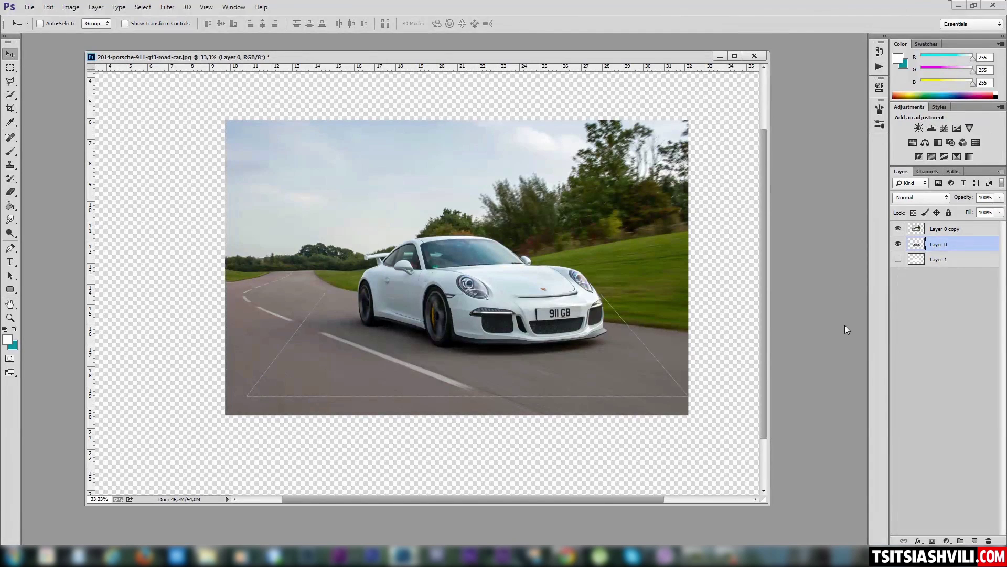
click(916, 229)
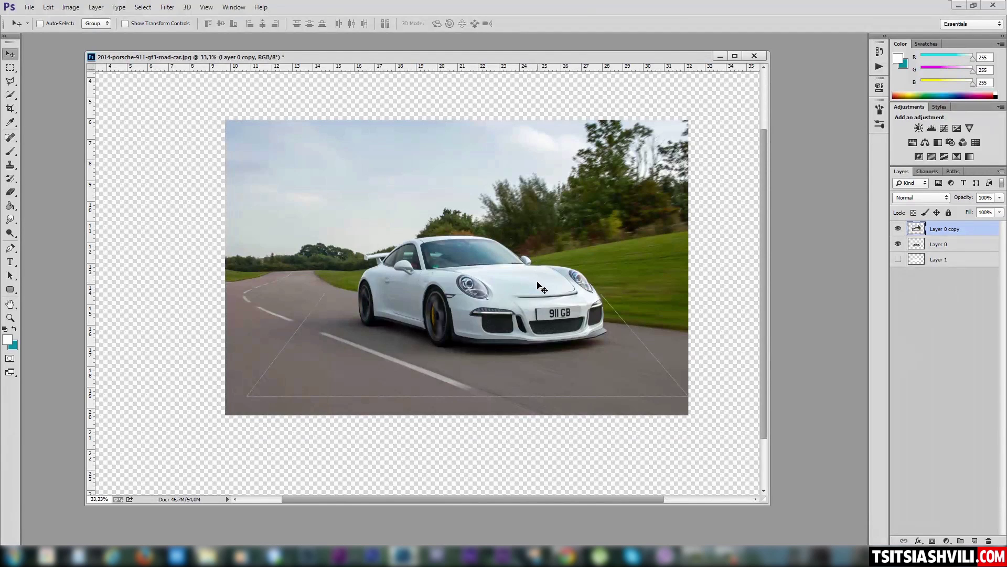
scroll(426, 275, up, 3)
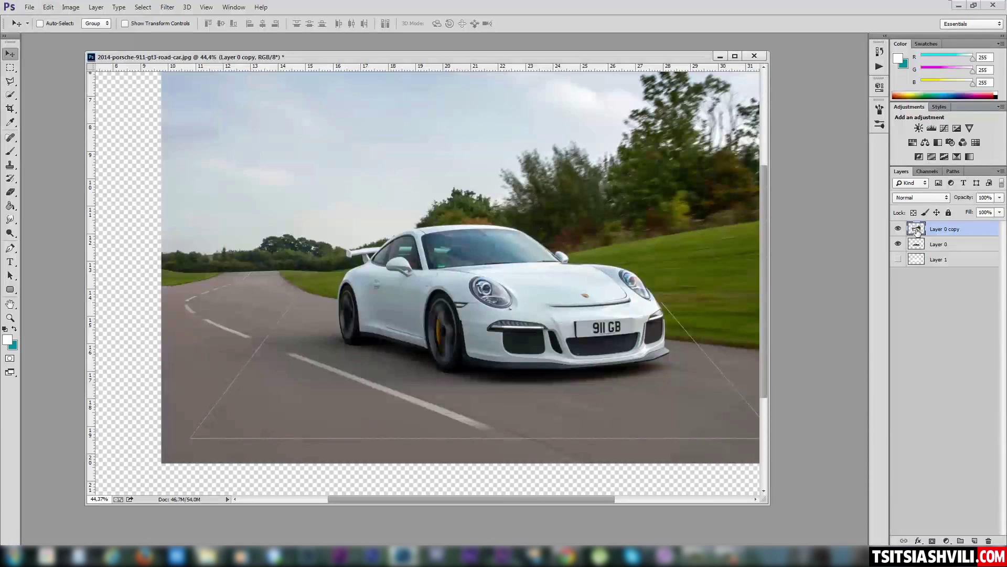
- Zoom in and pan until the Porsche fills the view for detailed work
scroll(423, 291, up, 3)
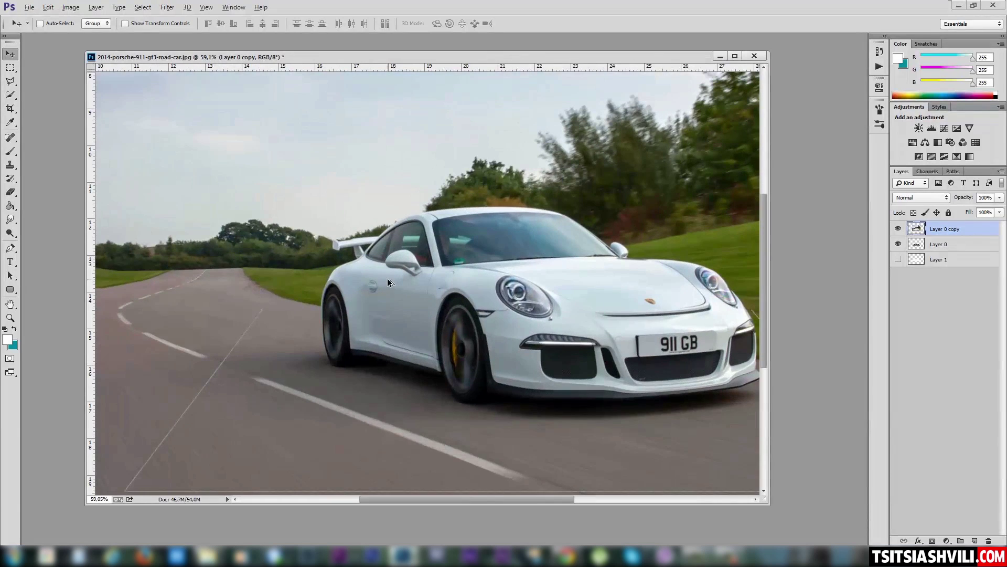
mouse_move(602, 227)
mouse_down()
mouse_move(480, 262)
mouse_move(508, 260)
mouse_up()
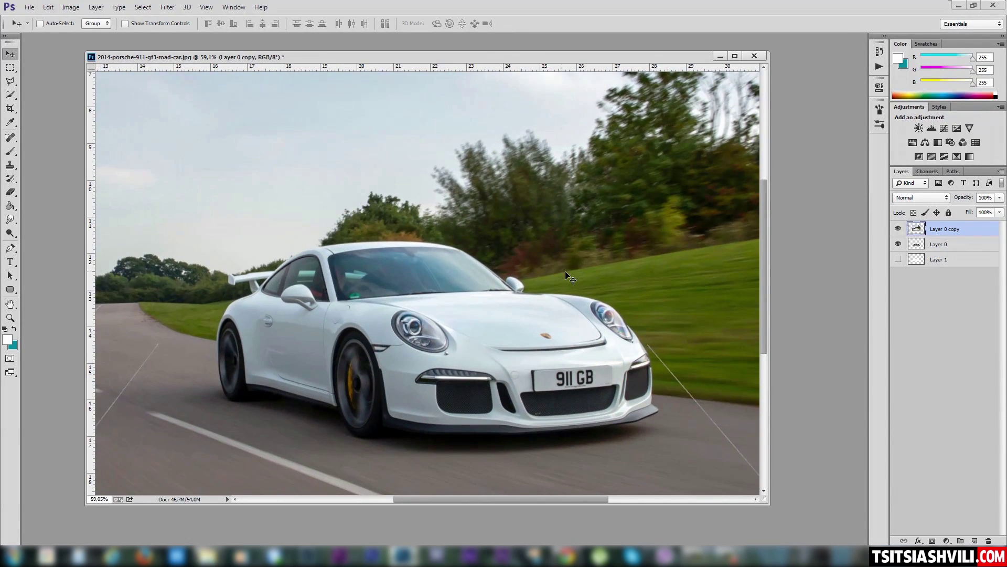
scroll(209, 295, up, 1)
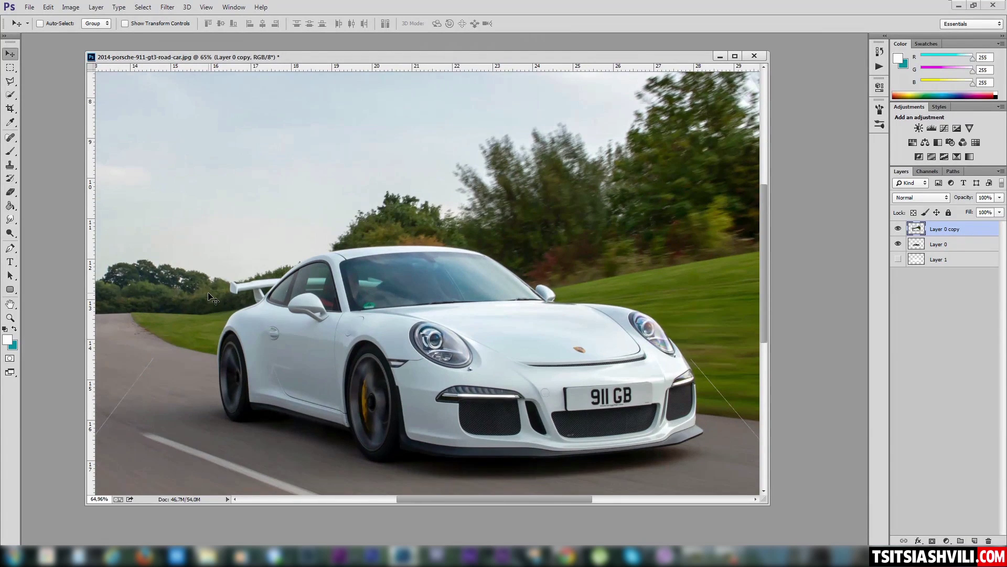
scroll(358, 285, up, 1)
scroll(358, 286, down, 1)
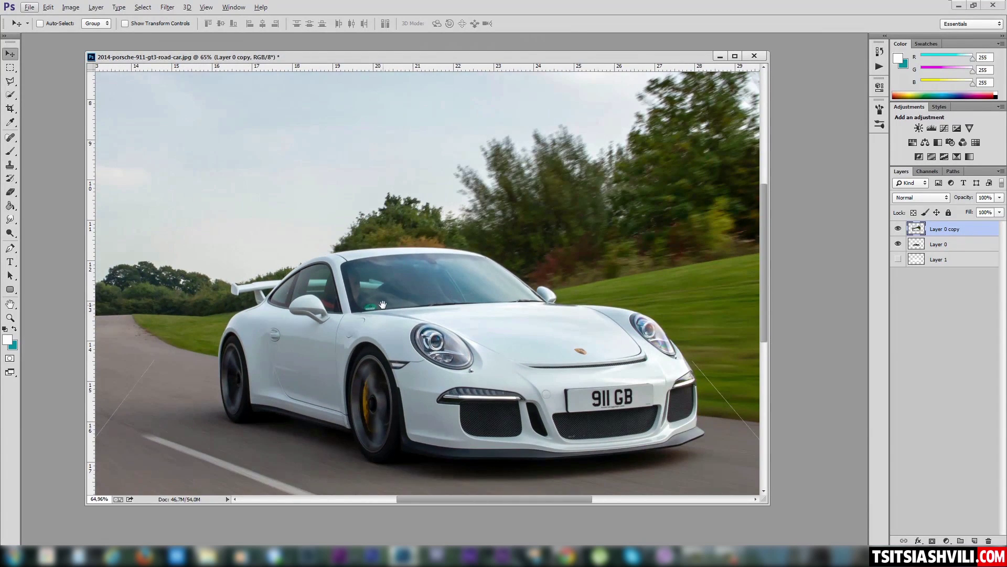
drag(382, 305, 360, 263)
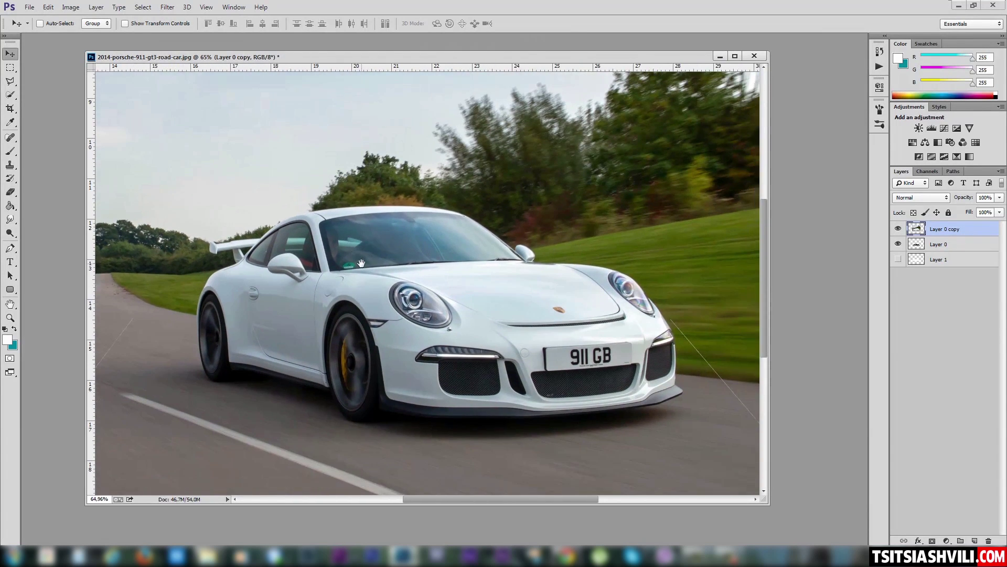
- Choose the Quick Selection tool and set its brush size to 12 px
click(14, 95)
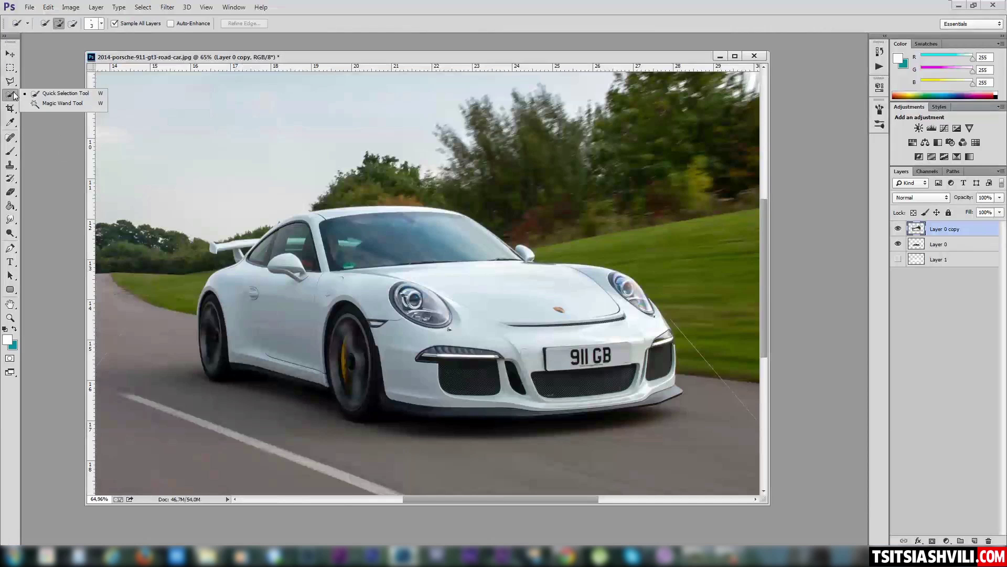
click(73, 96)
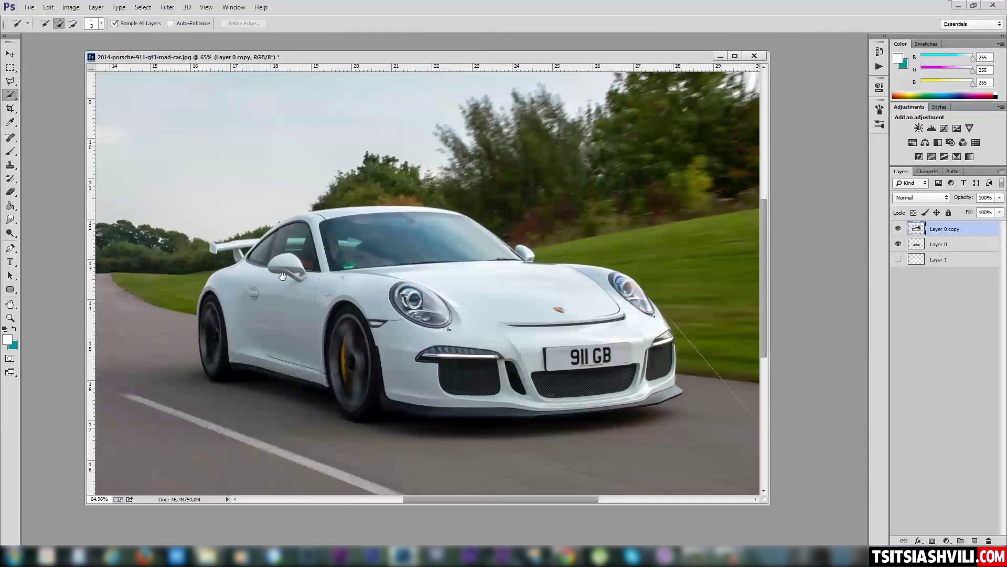
drag(282, 276, 329, 292)
click(101, 23)
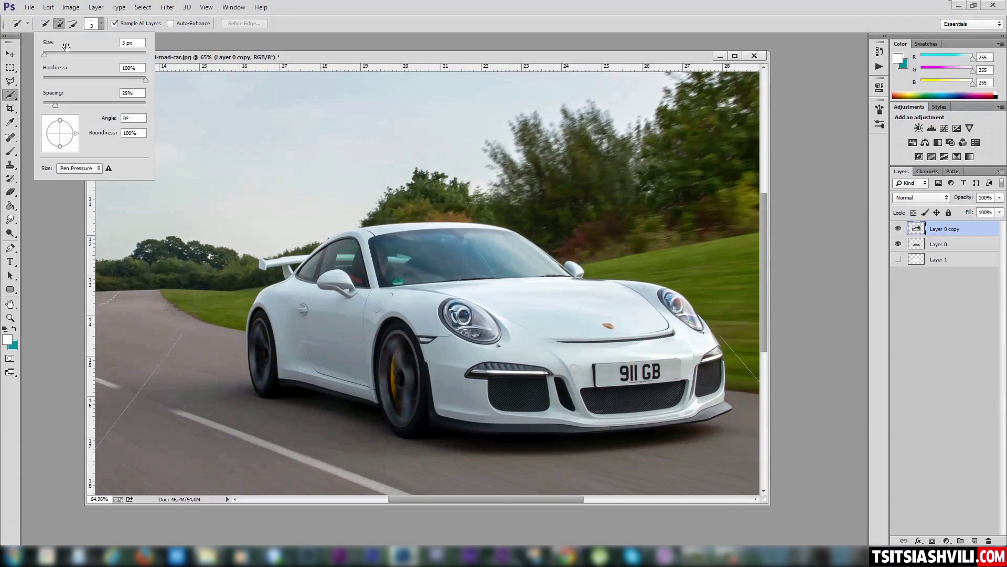
click(47, 55)
drag(46, 55, 49, 54)
click(339, 64)
click(898, 229)
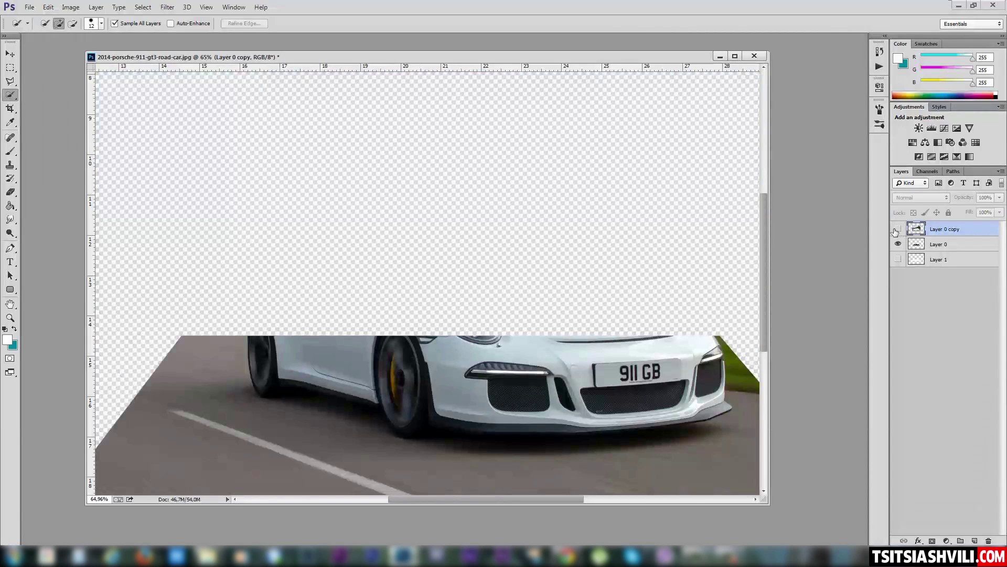
click(898, 229)
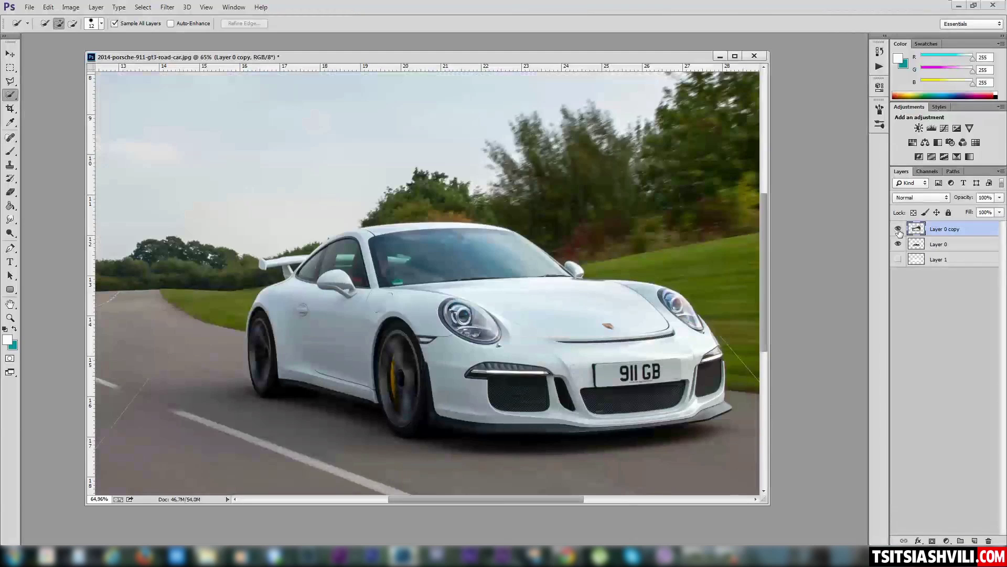
- Paint a quick selection over the car body, front intake, and both wheels
drag(292, 245, 386, 269)
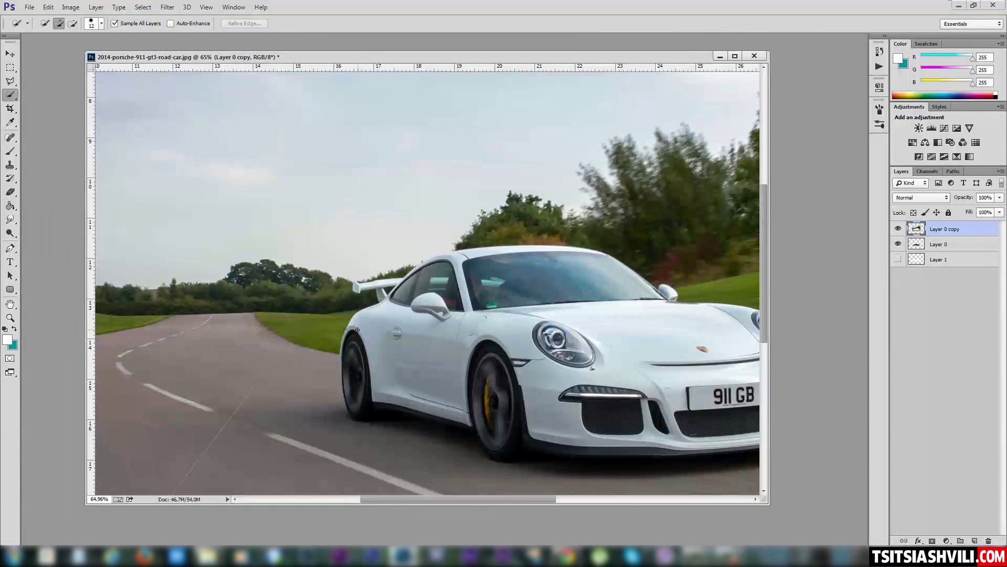
mouse_move(350, 329)
mouse_down()
mouse_move(422, 282)
mouse_move(494, 261)
mouse_up()
mouse_move(589, 277)
mouse_down()
mouse_move(676, 336)
mouse_move(538, 342)
mouse_up()
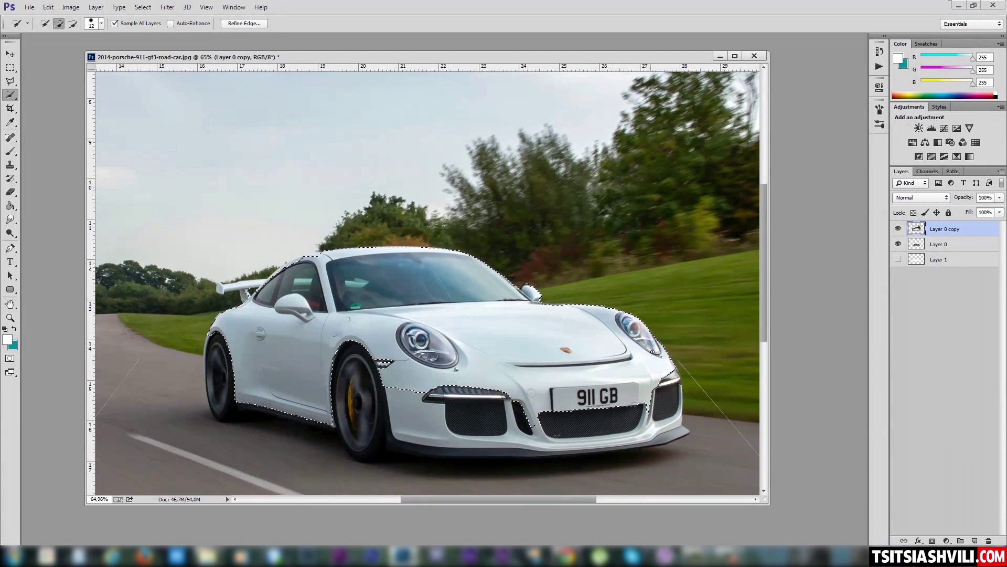
mouse_move(670, 375)
mouse_down()
mouse_move(676, 390)
mouse_move(656, 436)
mouse_up()
drag(553, 396, 472, 412)
drag(399, 404, 365, 407)
drag(307, 374, 212, 391)
scroll(211, 399, up, 2)
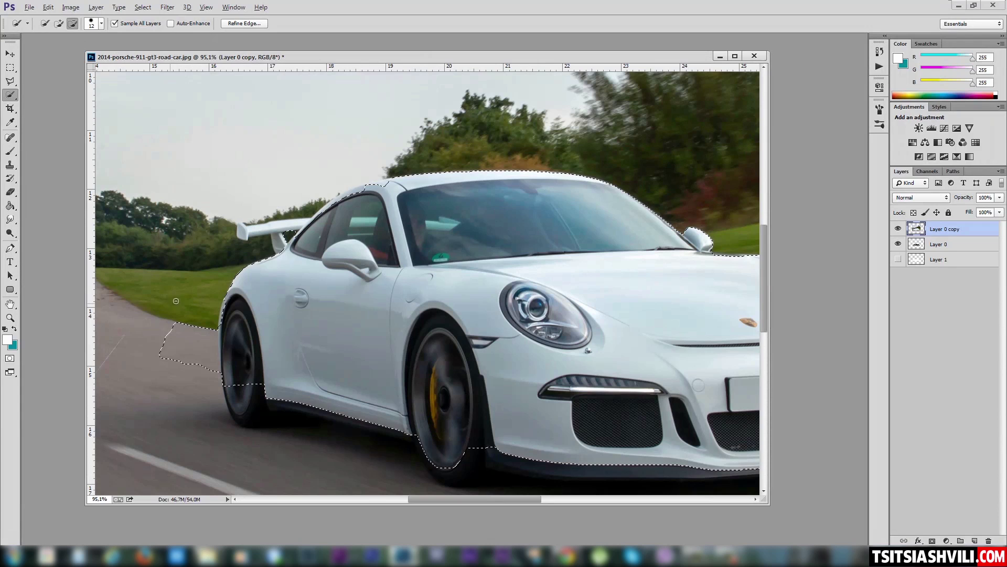
- Subtract the road behind the car from the selection and add the rear spoiler
mouse_move(172, 338)
mouse_down()
mouse_move(172, 370)
mouse_move(166, 330)
mouse_move(206, 352)
mouse_up()
key(alt)
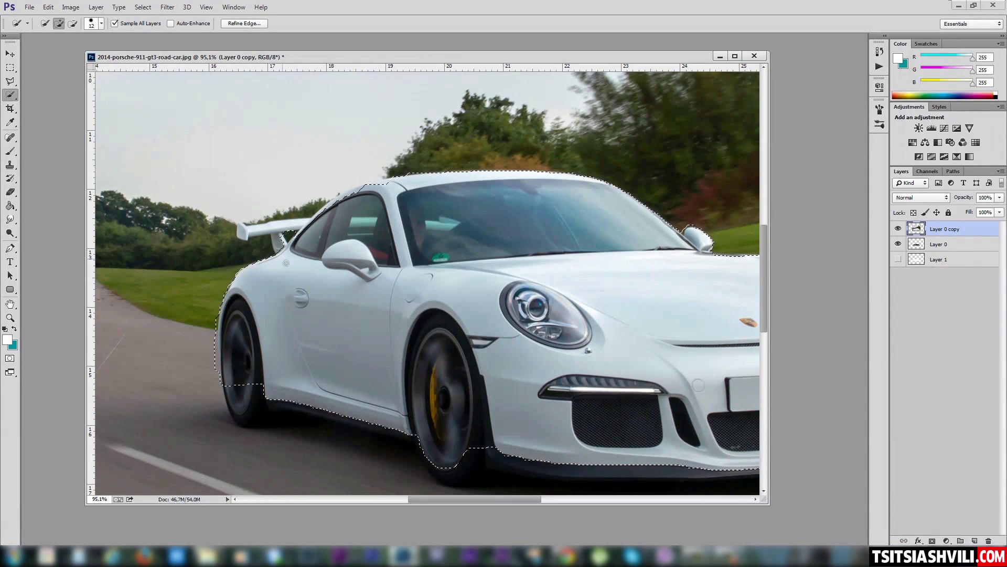
drag(281, 237, 270, 228)
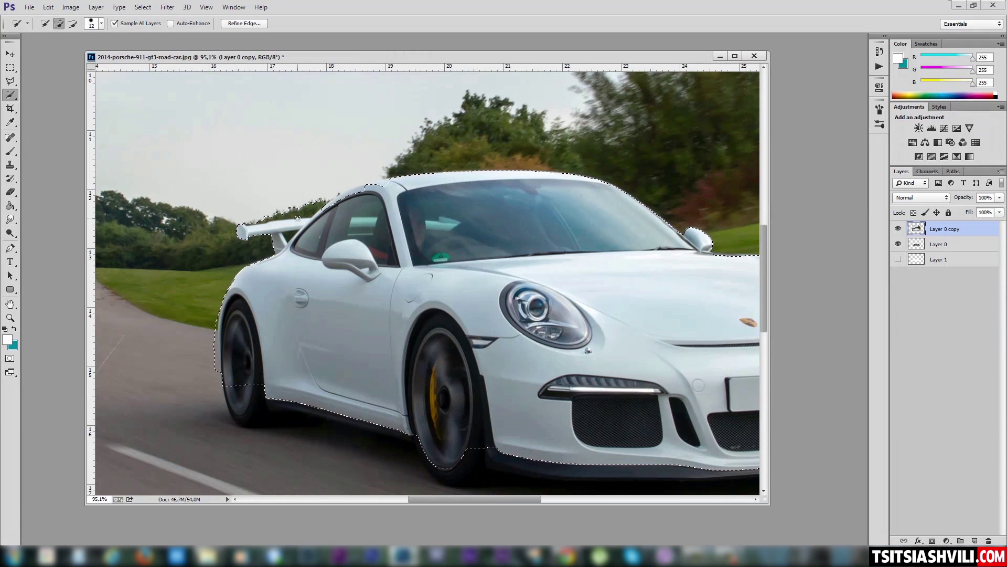
scroll(298, 218, up, 5)
drag(210, 223, 199, 296)
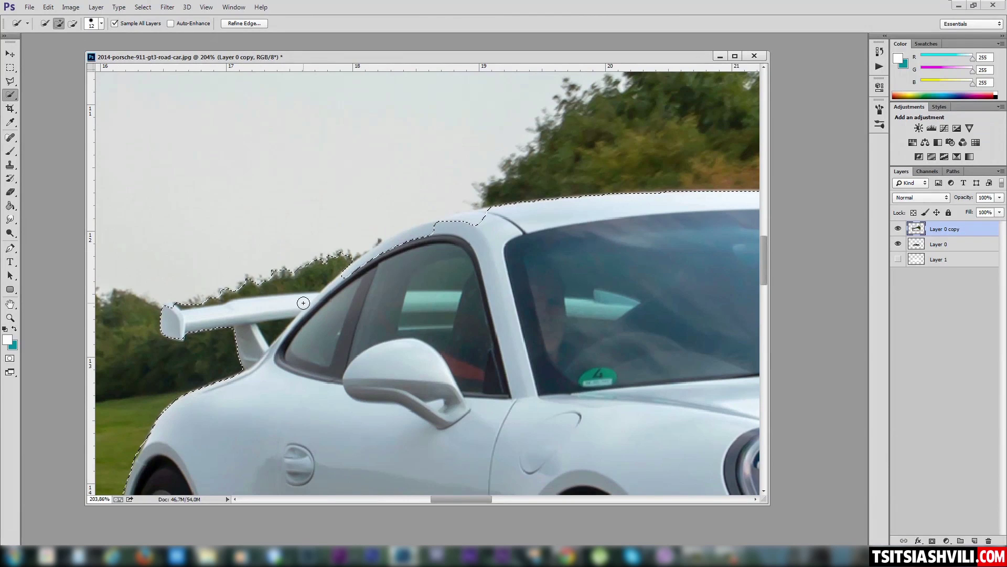
- Shrink the selection brush and subtract the trees and the gap under the spoiler
click(101, 23)
drag(49, 54, 46, 54)
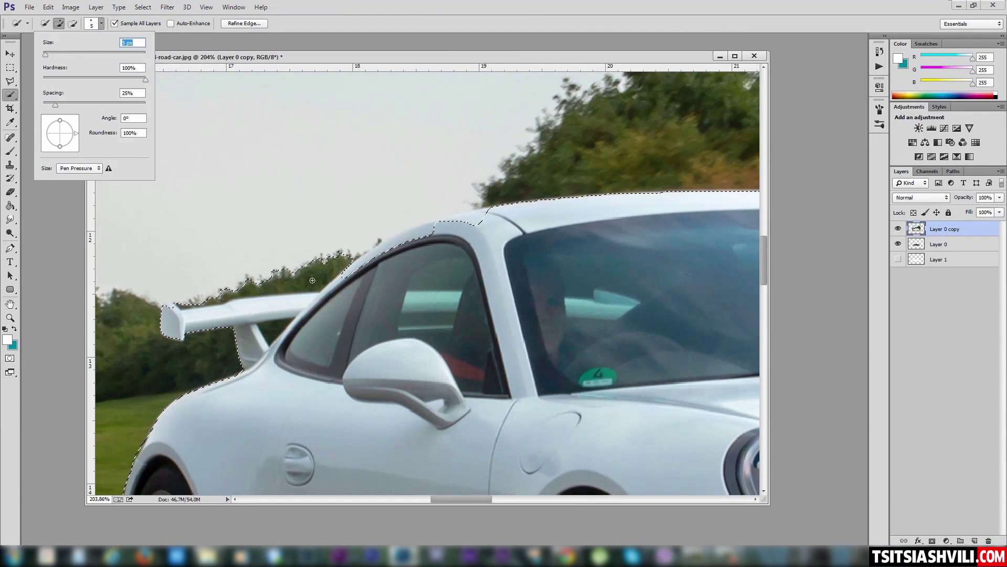
alt+click(222, 286)
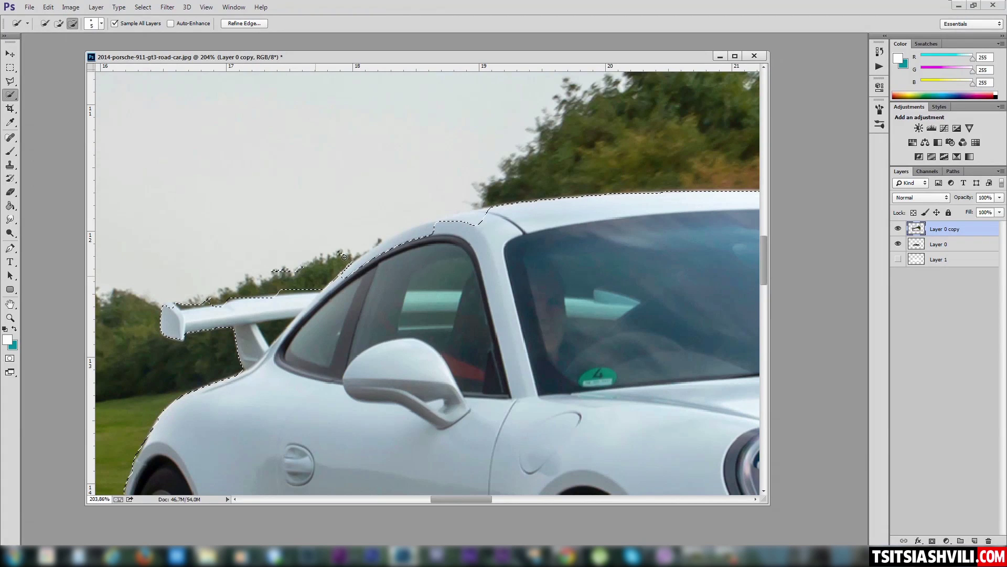
drag(344, 256, 339, 255)
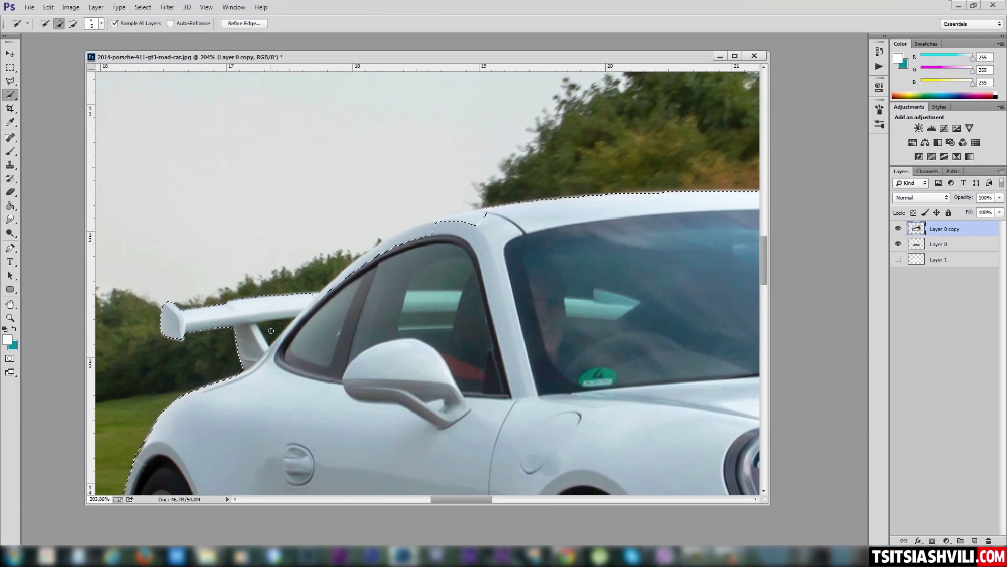
key(alt)
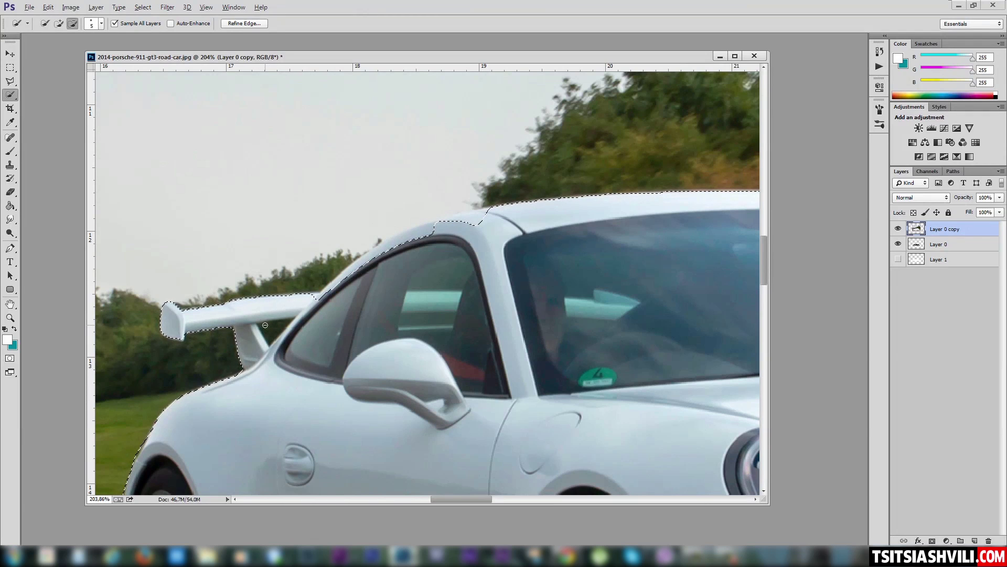
mouse_move(267, 332)
mouse_down()
mouse_move(278, 327)
mouse_move(262, 325)
mouse_up()
- Add along the roof and spoiler edge so the selection hugs the roofline
key(alt)
mouse_move(325, 294)
mouse_down()
mouse_move(382, 251)
mouse_move(507, 208)
mouse_up()
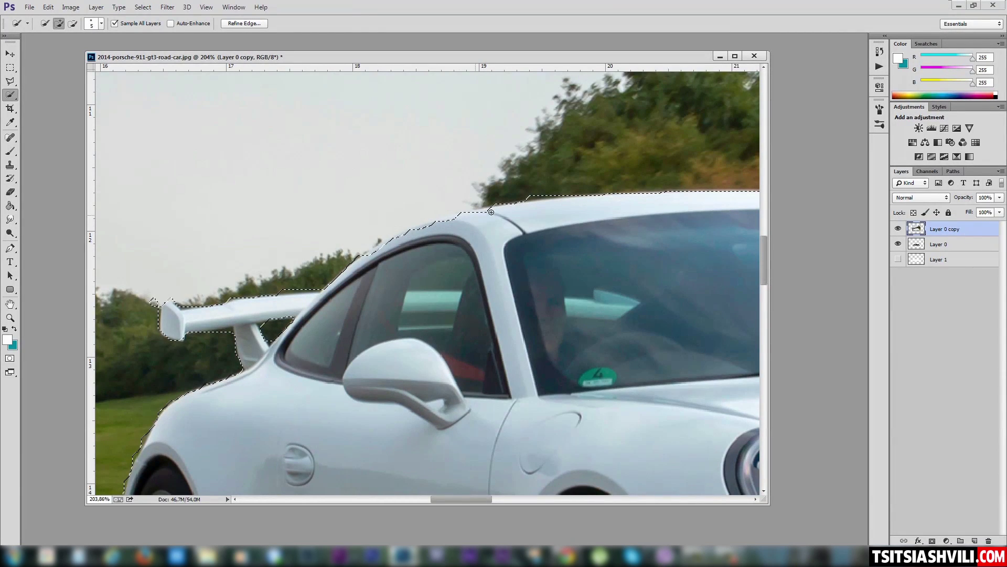
drag(404, 237, 360, 260)
drag(428, 230, 488, 236)
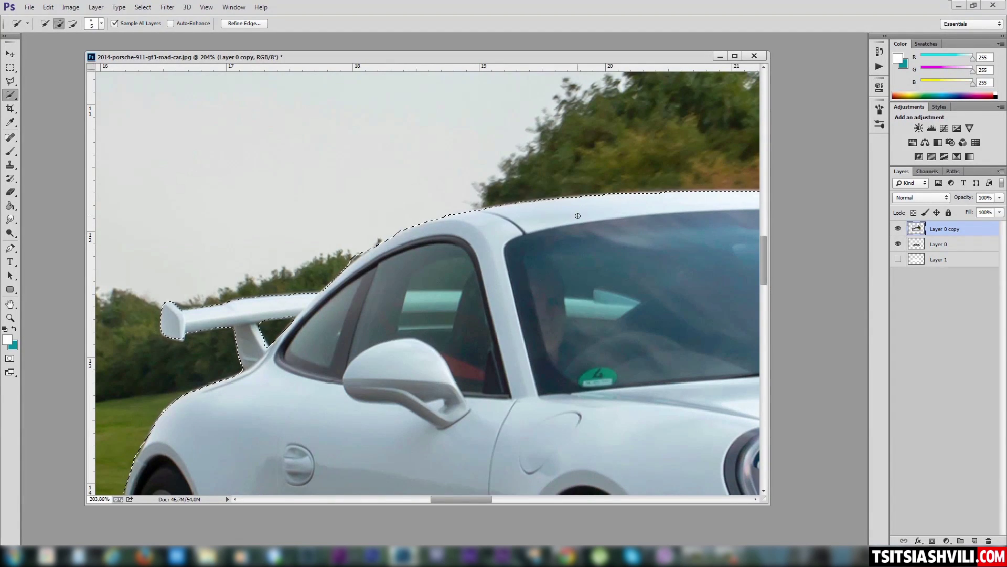
mouse_move(279, 413)
mouse_down()
mouse_move(267, 355)
mouse_move(367, 242)
mouse_up()
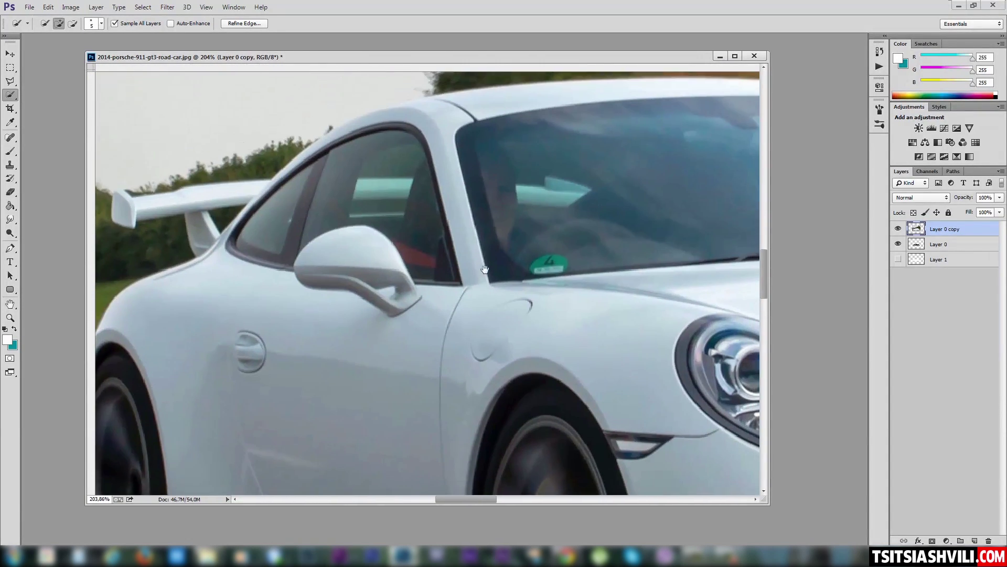
drag(565, 226, 393, 321)
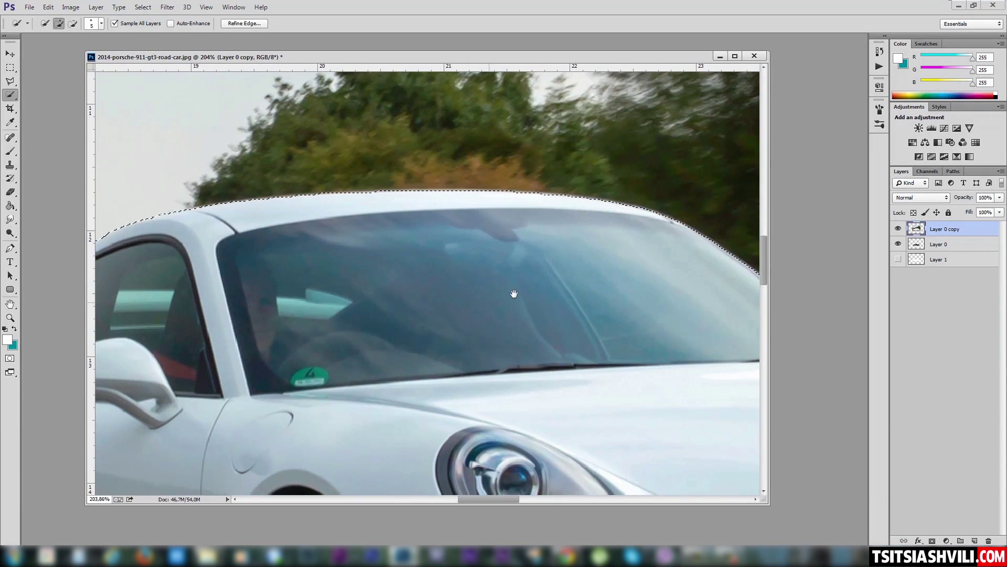
mouse_move(515, 292)
mouse_down()
mouse_move(348, 317)
mouse_move(313, 274)
mouse_up()
drag(380, 303, 350, 296)
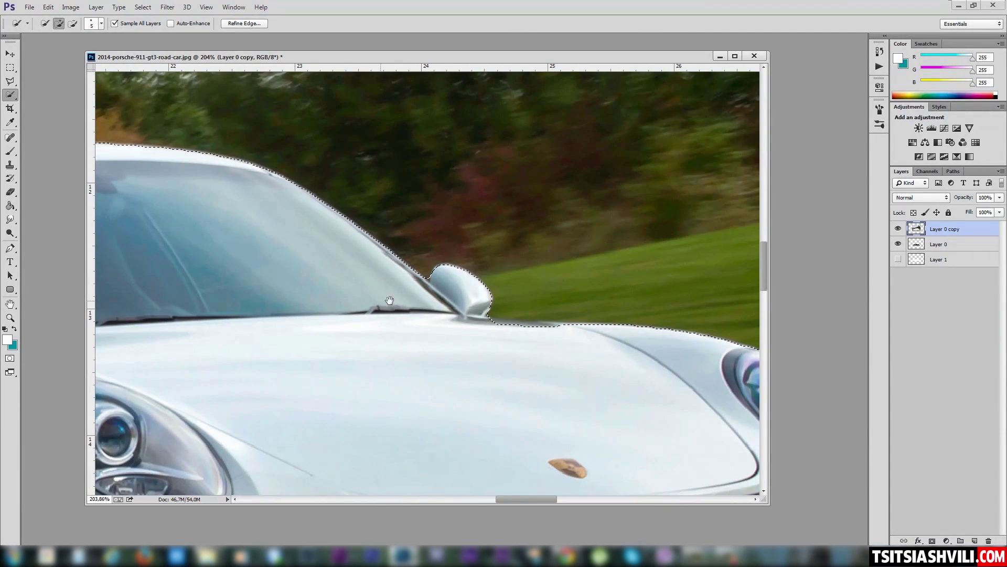
drag(555, 378, 371, 281)
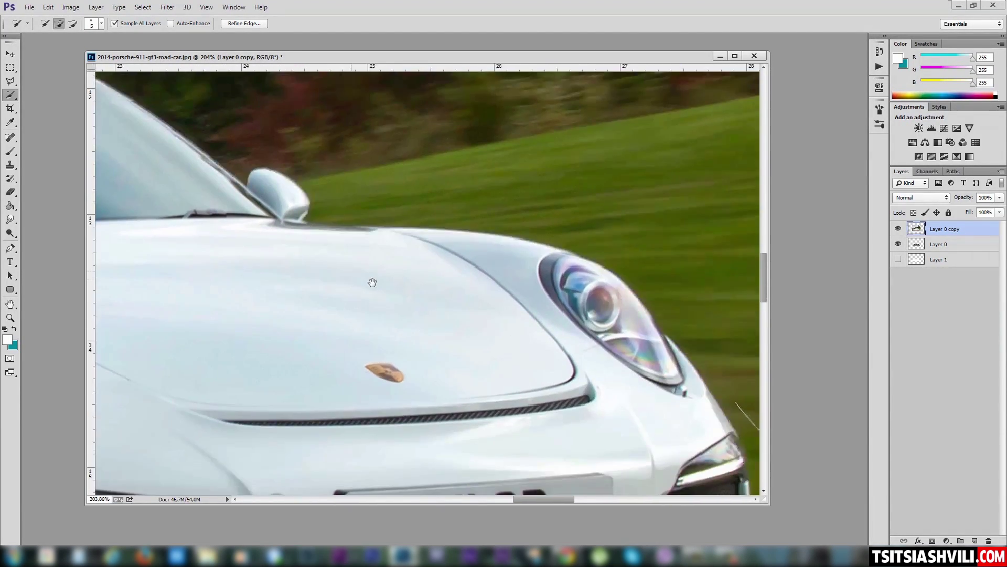
mouse_move(665, 462)
mouse_down()
mouse_move(446, 395)
mouse_move(373, 306)
mouse_up()
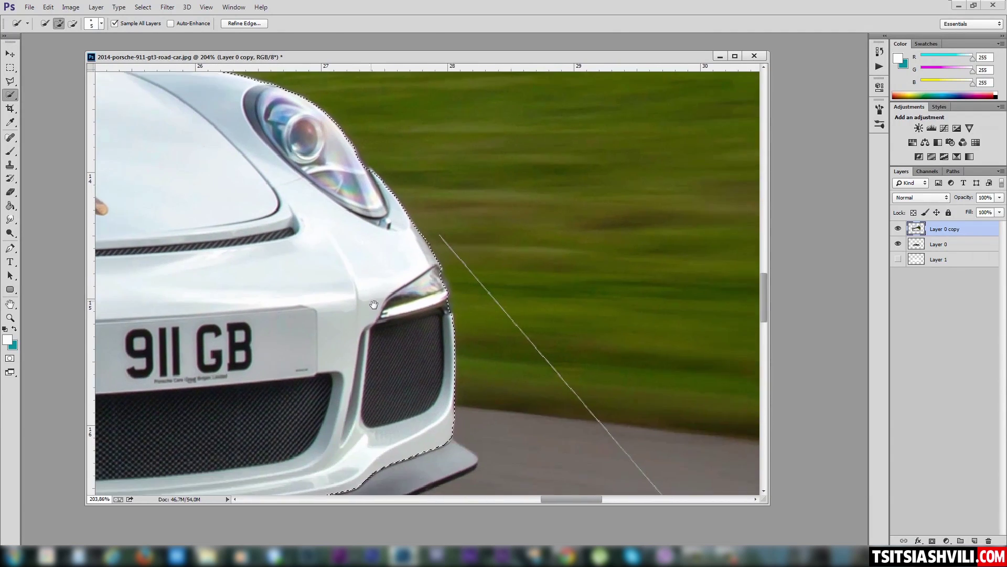
drag(438, 382, 423, 322)
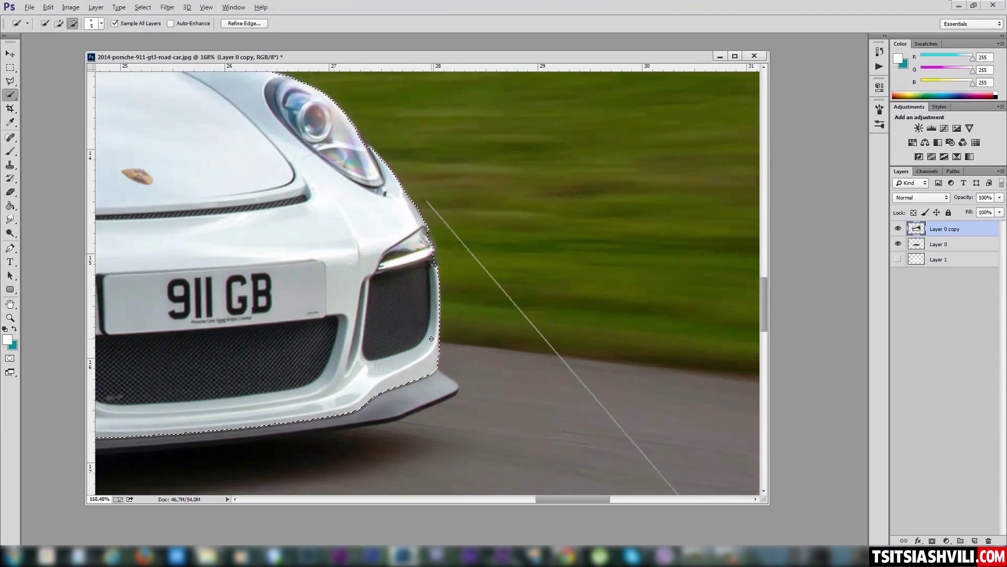
scroll(431, 334, down, 2)
scroll(287, 342, down, 2)
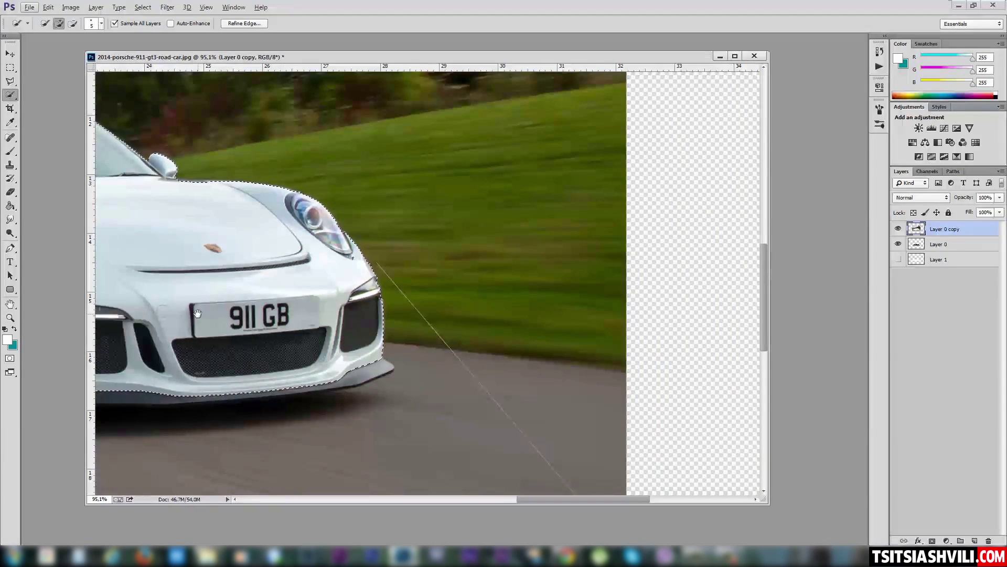
scroll(335, 342, left, 3)
scroll(367, 343, left, 3)
scroll(382, 343, down, 1)
scroll(382, 344, down, 3)
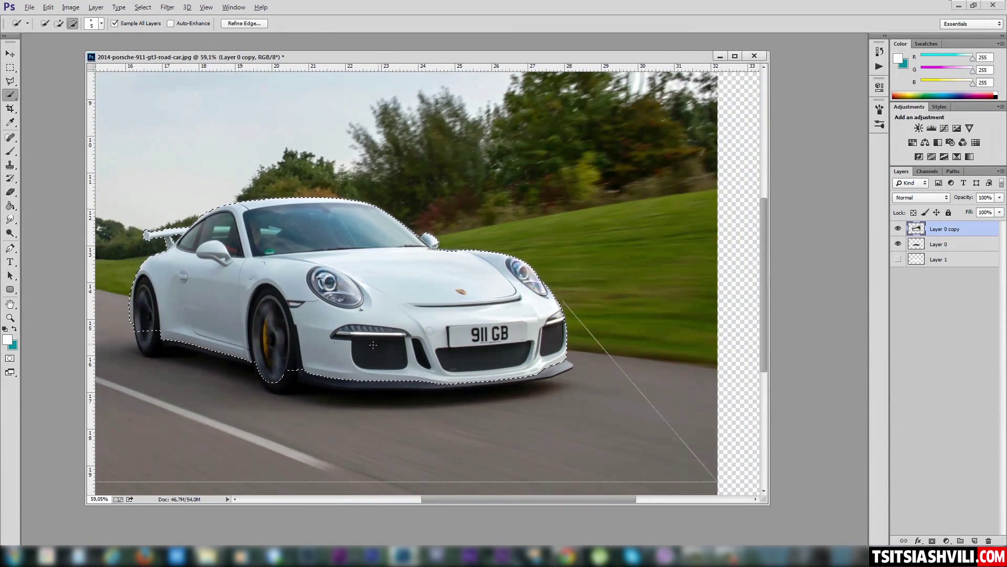
drag(220, 328, 302, 340)
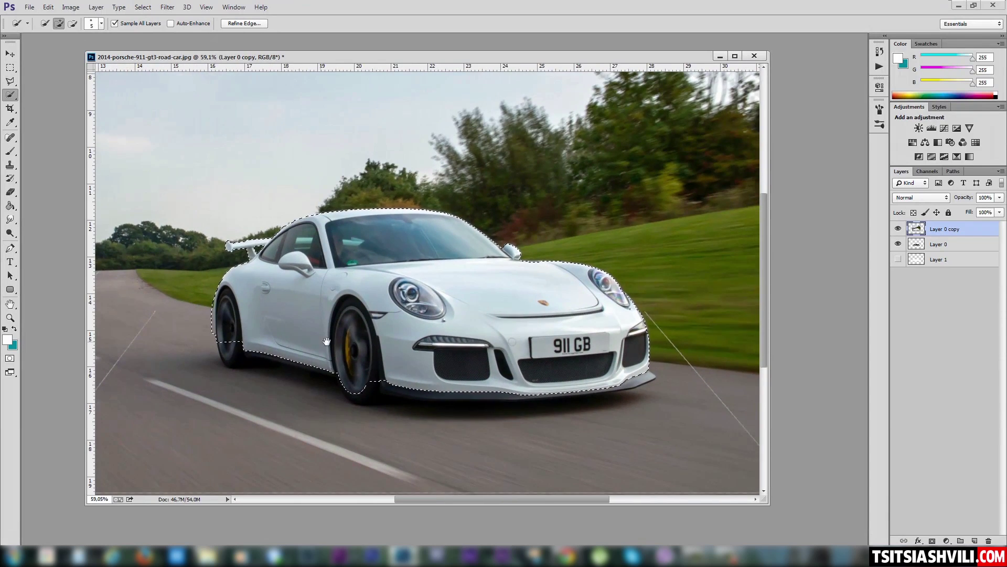
- Hide Layer 0 so the trapezoid below the selected Porsche shows as transparent
click(897, 245)
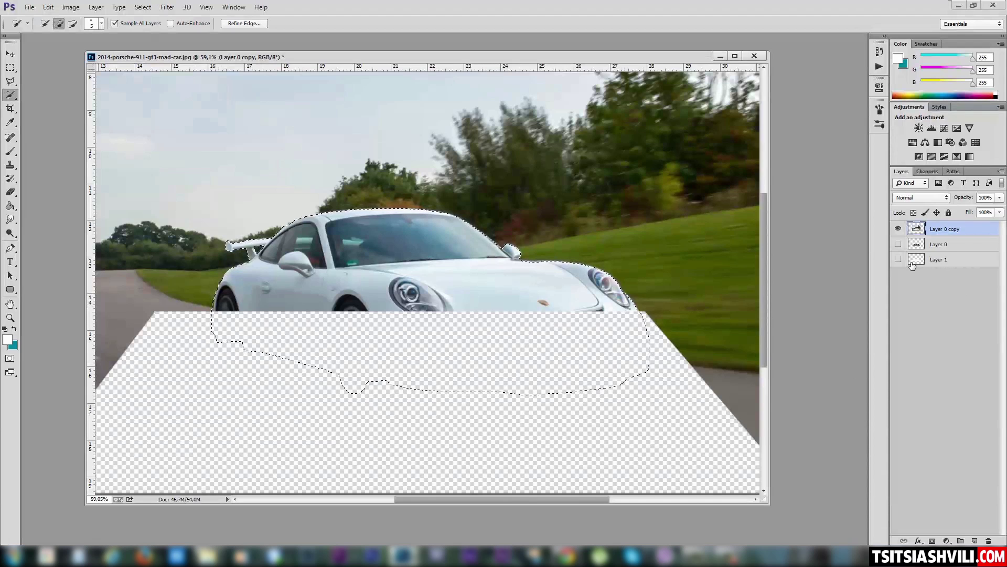
click(898, 244)
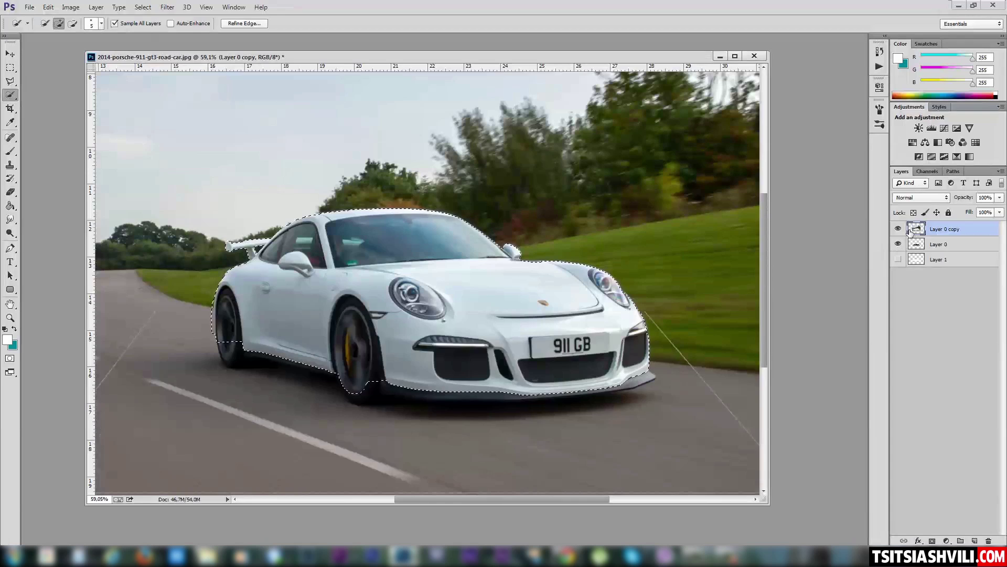
click(898, 244)
alt+scroll(573, 287, down, 2)
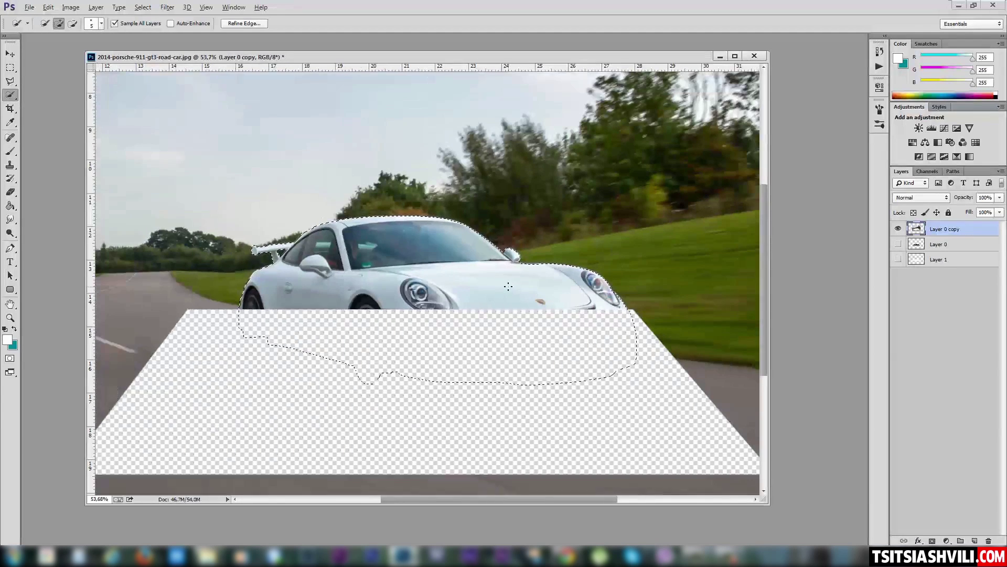
drag(477, 188, 522, 237)
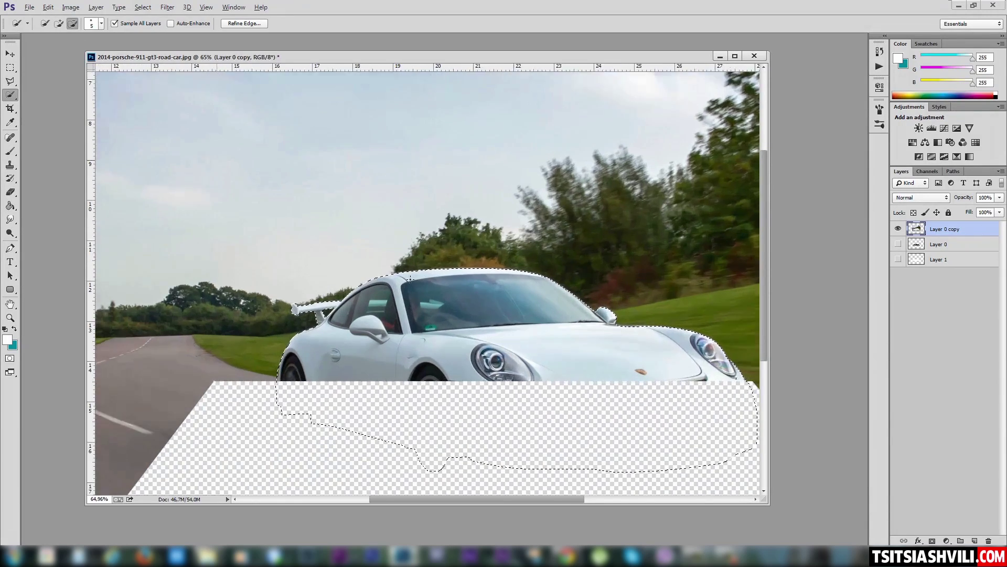
alt+scroll(522, 236, up, 2)
alt+scroll(623, 236, up, 2)
drag(623, 237, 547, 221)
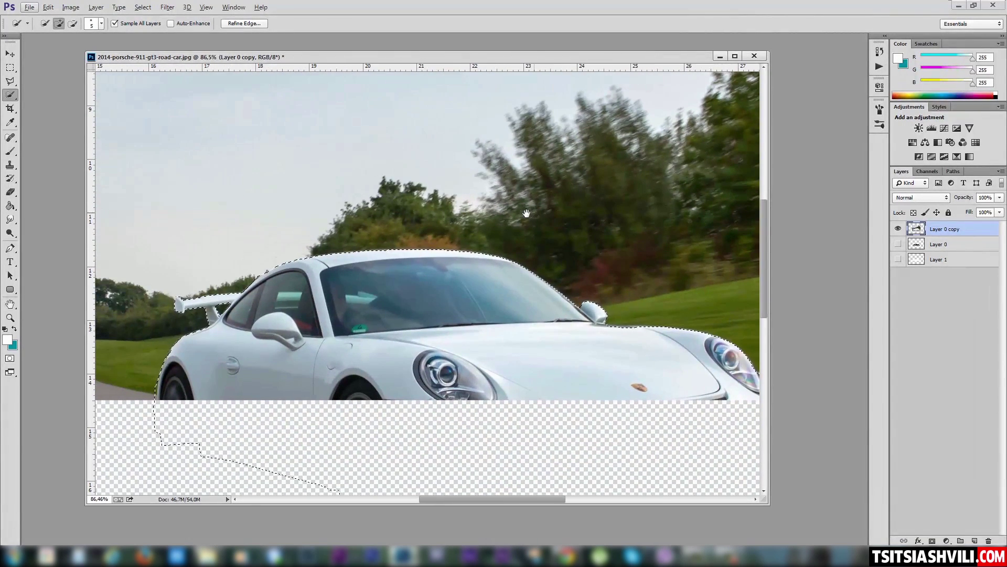
- In Refine Edge, adjust contrast and radius and lower Smooth from 42 to 35
click(248, 23)
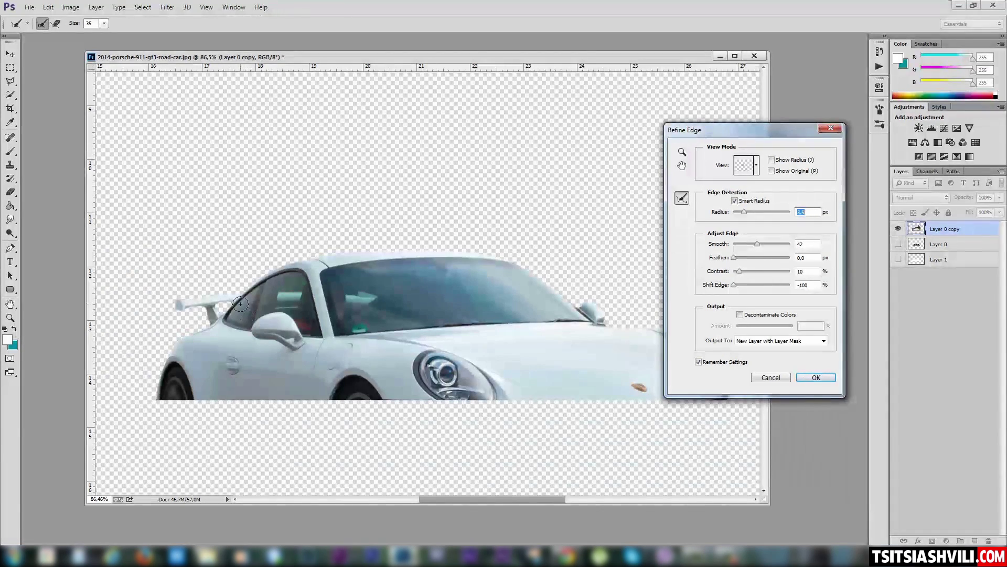
key(ctrl+plus)
key(ctrl+plus)
key(ctrl+plus)
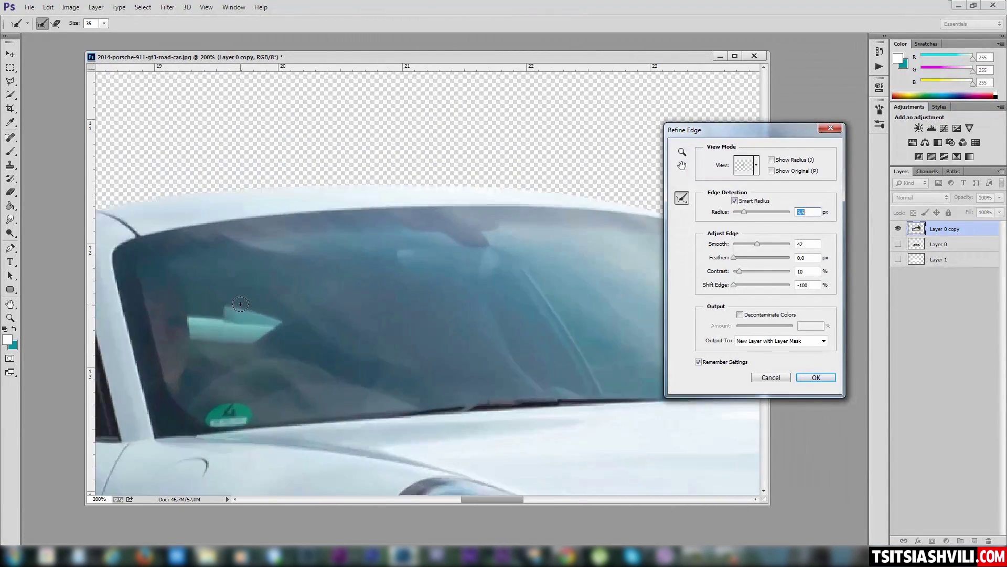
drag(222, 292, 603, 293)
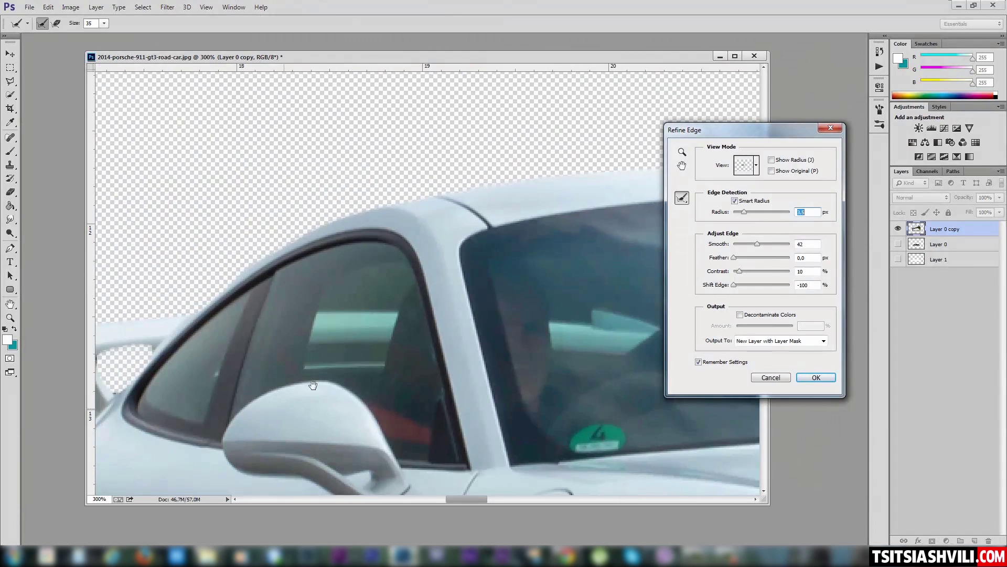
mouse_move(243, 434)
mouse_down()
mouse_move(513, 266)
mouse_move(424, 327)
mouse_up()
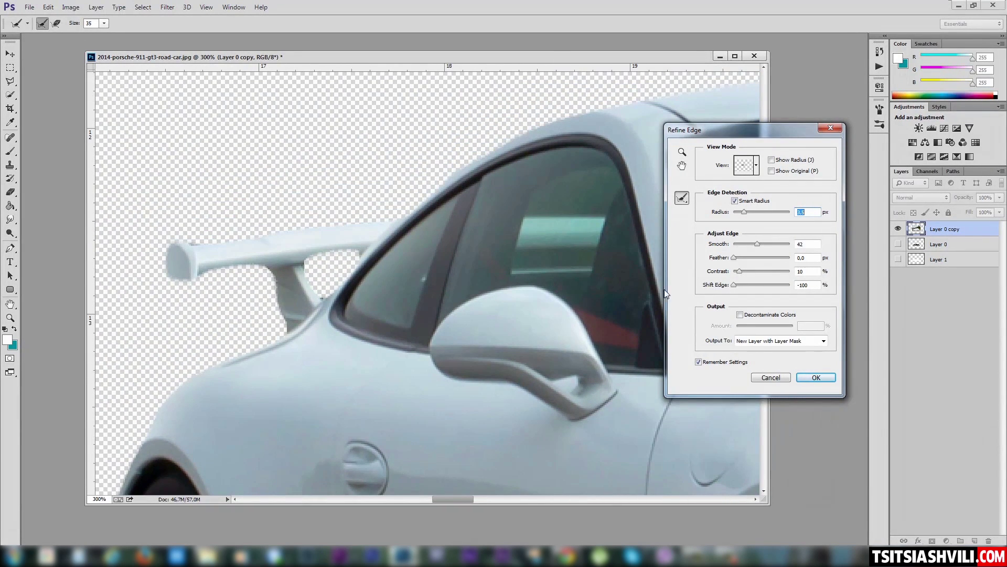
click(739, 271)
drag(337, 225, 340, 247)
drag(583, 194, 359, 288)
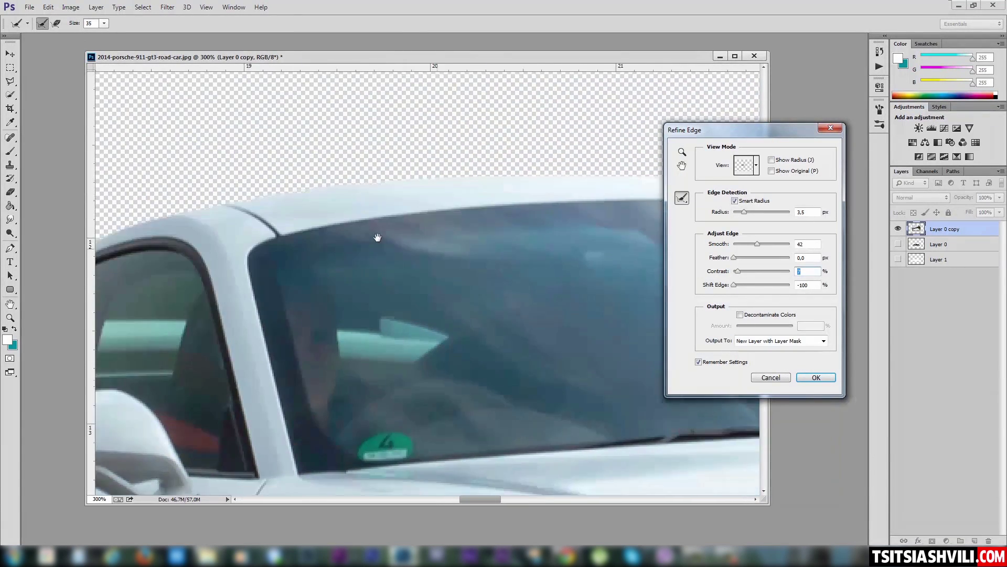
mouse_move(570, 270)
mouse_down()
mouse_move(414, 283)
mouse_move(467, 274)
mouse_move(446, 306)
mouse_move(400, 254)
mouse_move(540, 340)
mouse_move(398, 272)
mouse_up()
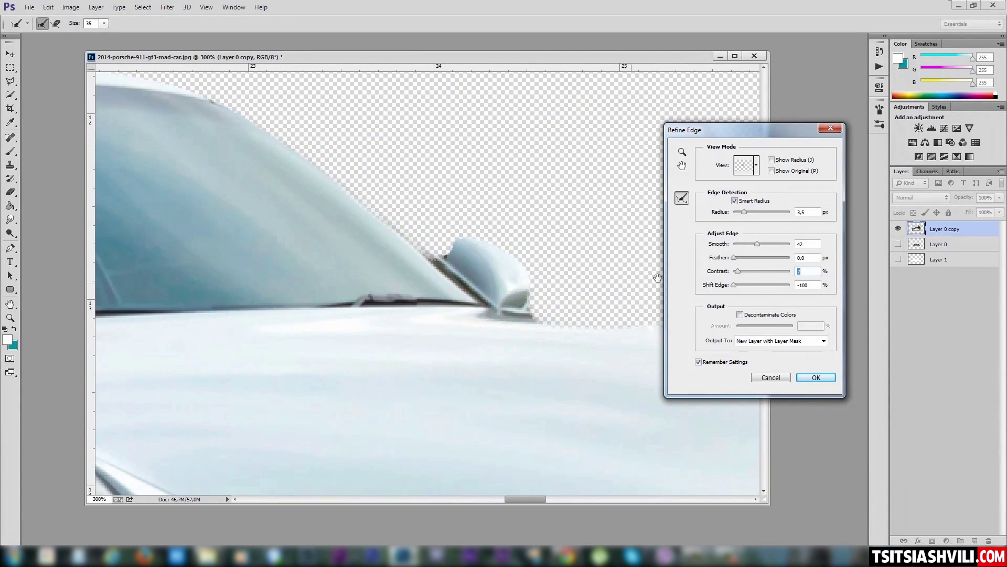
click(743, 209)
drag(756, 244, 749, 244)
- Apply the refined edge as a new masked car layer, Layer 0 copy 2
click(816, 377)
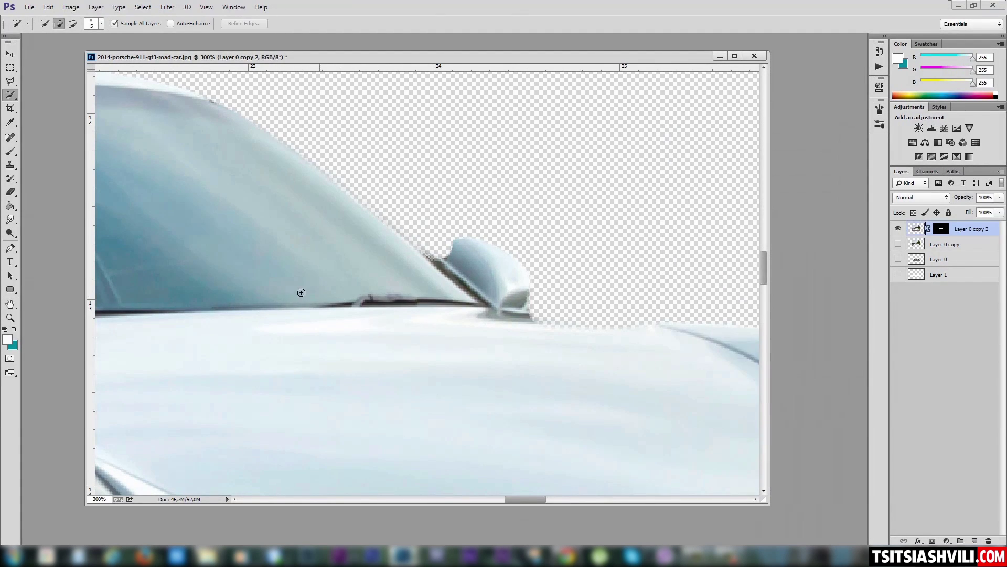
scroll(321, 297, down, 3)
scroll(368, 320, down, 3)
scroll(368, 320, down, 3)
scroll(368, 320, down, 2)
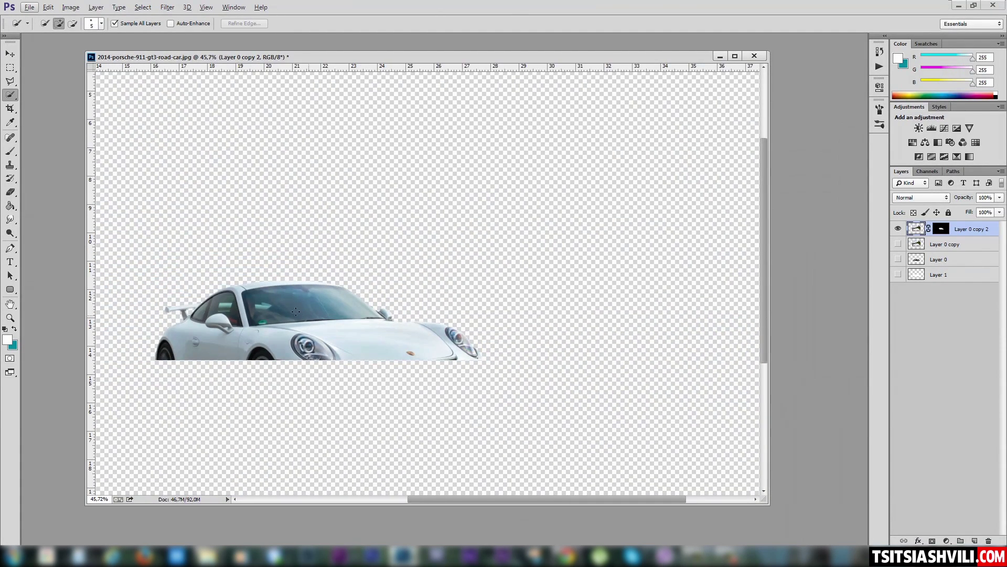
mouse_move(209, 294)
mouse_down()
mouse_move(351, 333)
mouse_move(352, 230)
mouse_up()
scroll(353, 230, up, 2)
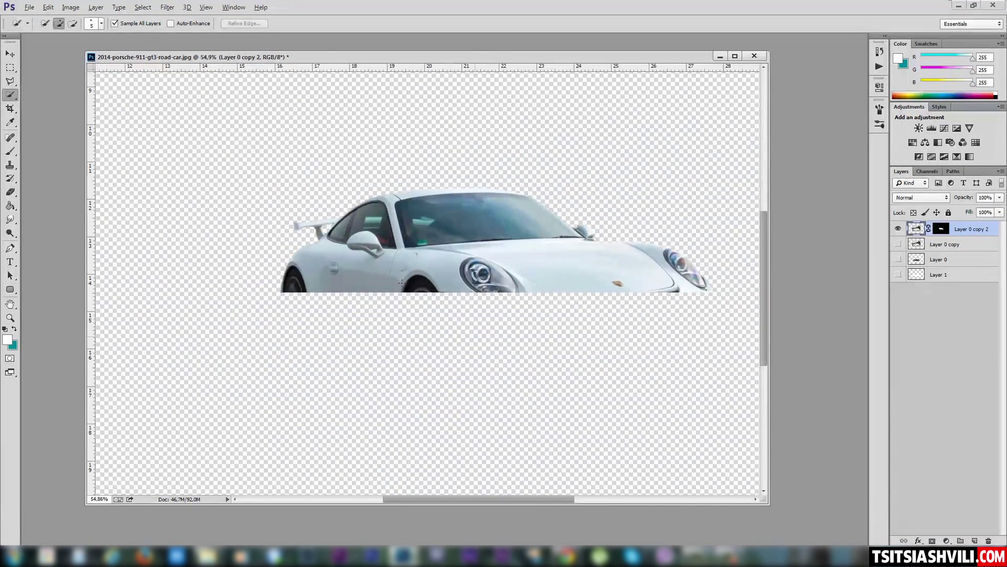
scroll(479, 251, down, 3)
scroll(479, 252, down, 1)
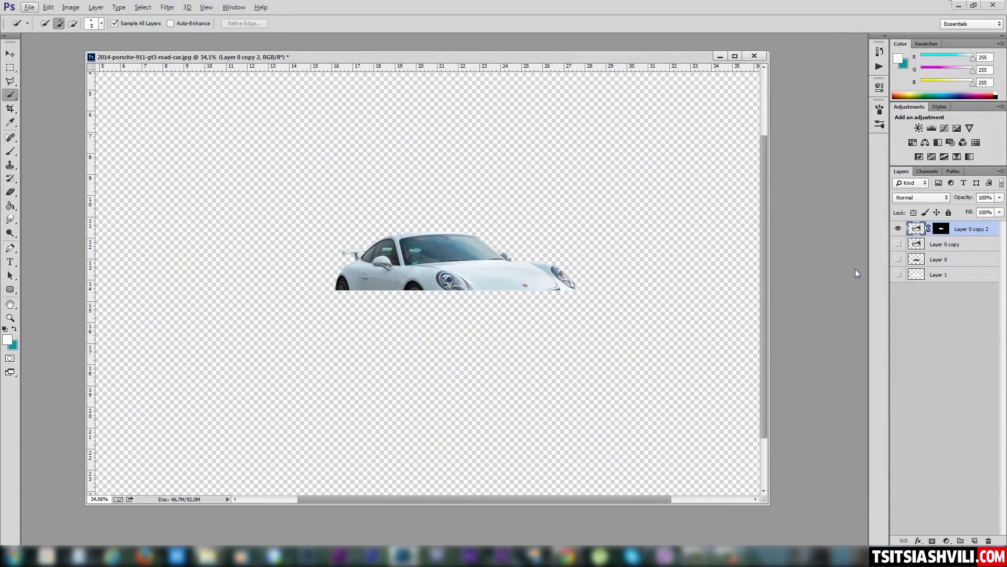
- Toggle the photo, car, and road layers' visibility to compare the cutout
click(898, 244)
click(898, 244)
click(898, 229)
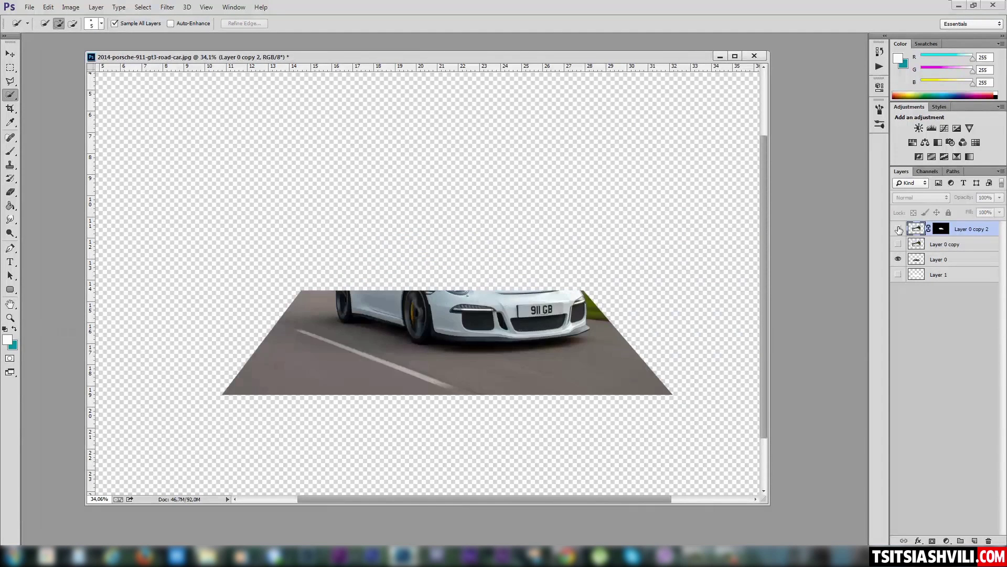
click(898, 229)
click(898, 259)
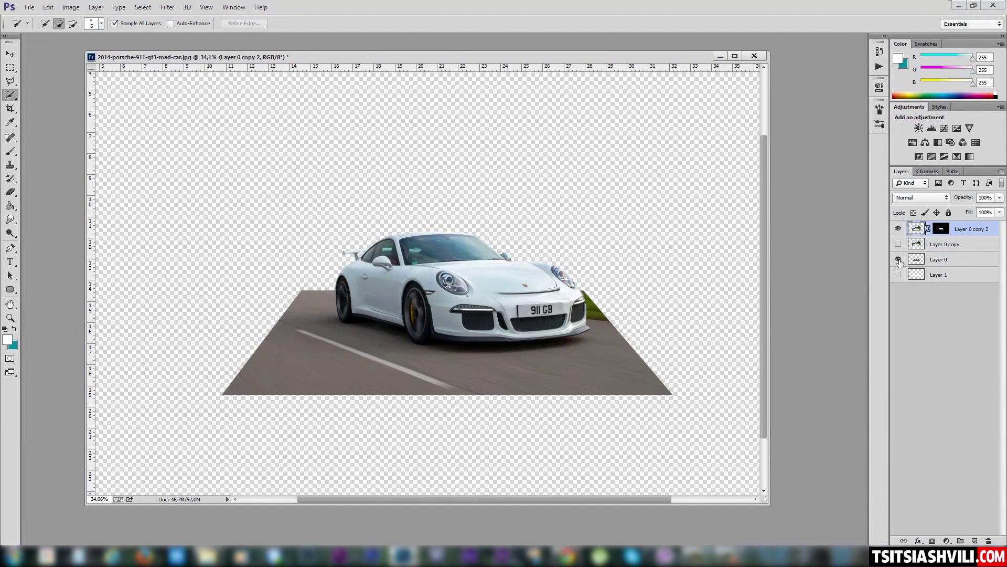
click(939, 245)
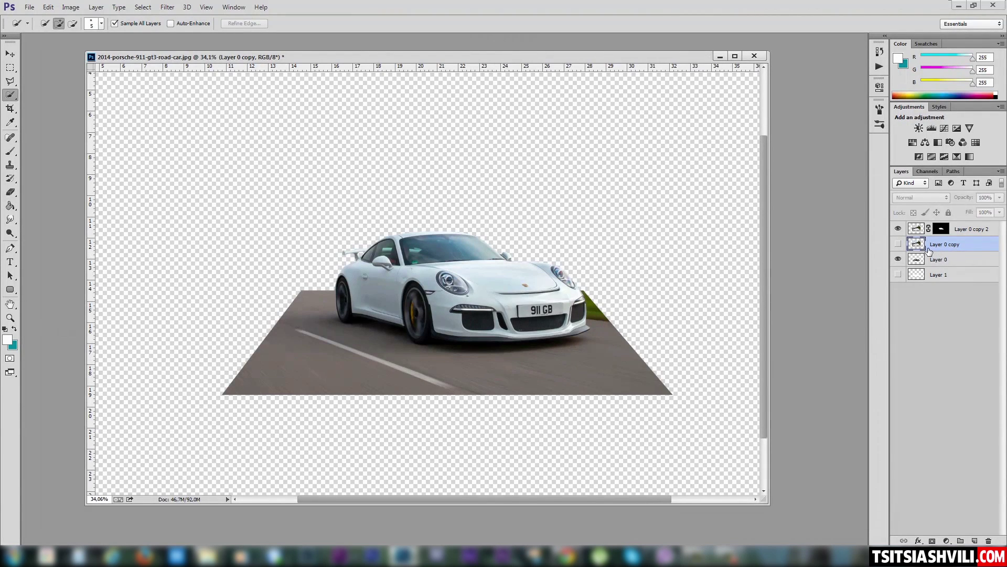
- Move Layer 0 copy to the bottom of the layer stack
drag(919, 244, 915, 292)
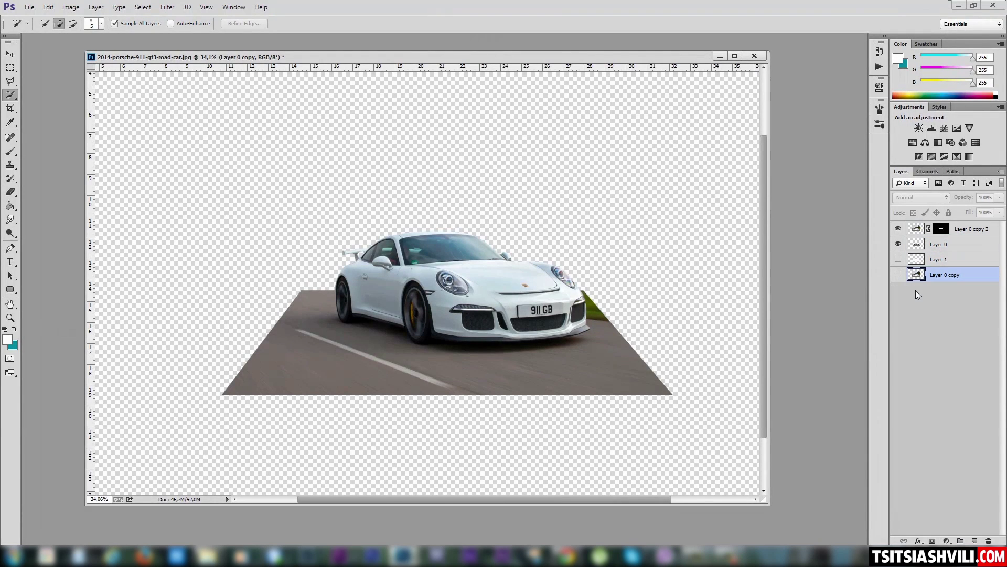
scroll(396, 308, up, 1)
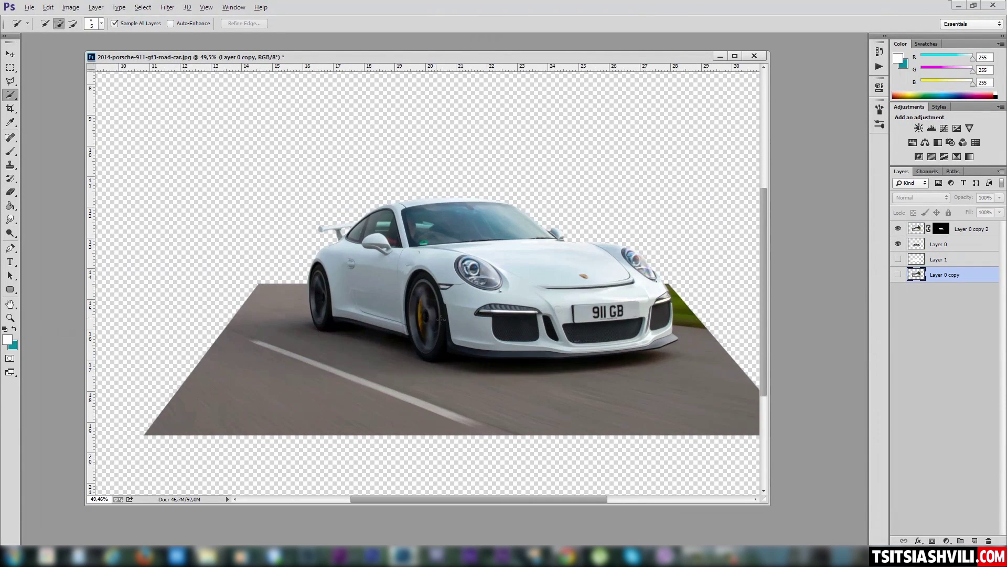
scroll(441, 320, up, 1)
scroll(449, 303, down, 1)
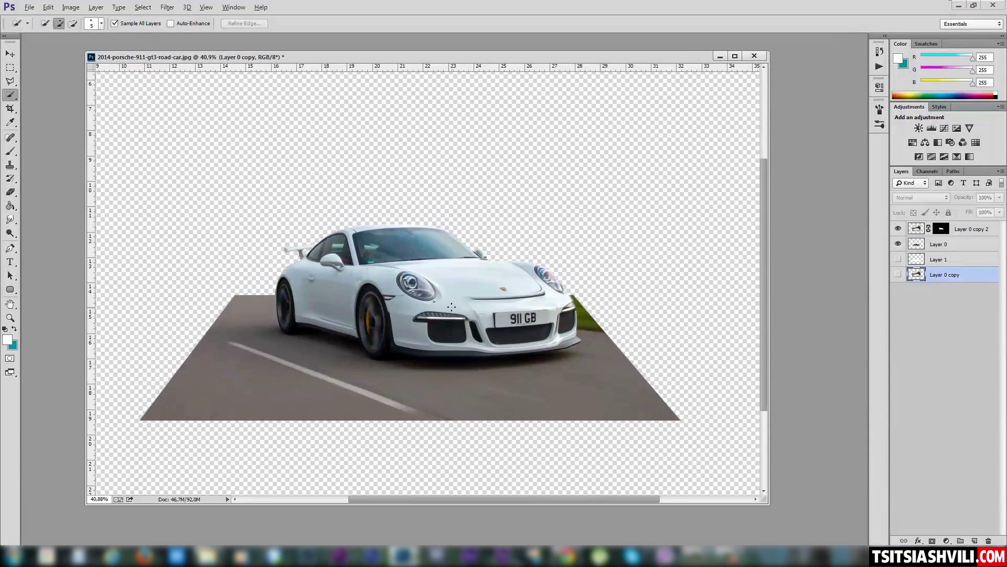
scroll(449, 303, down, 1)
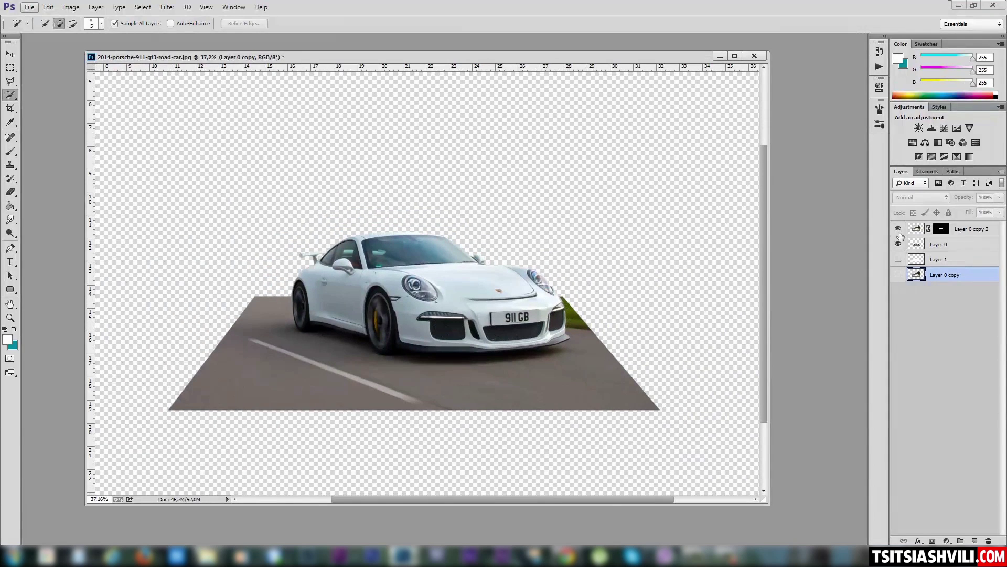
- Recheck the road and car layers, then add a new empty Layer 2
click(917, 245)
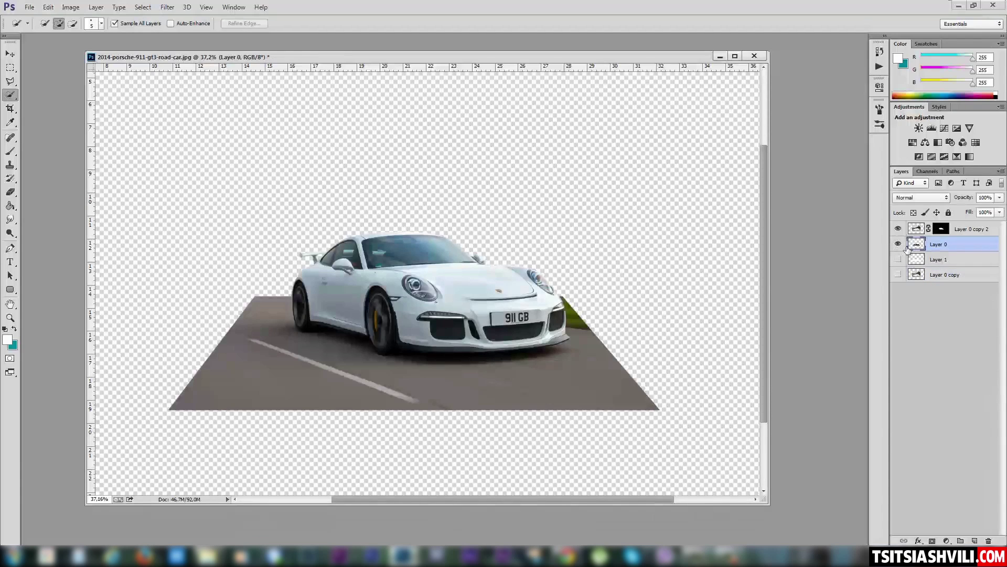
click(897, 245)
click(898, 244)
click(898, 229)
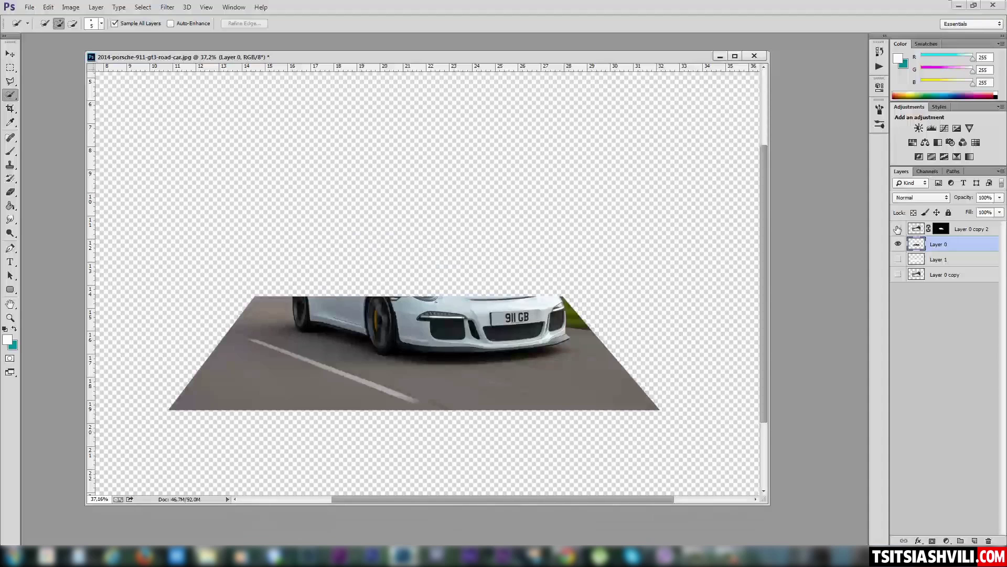
click(897, 230)
key(alt+bracketright)
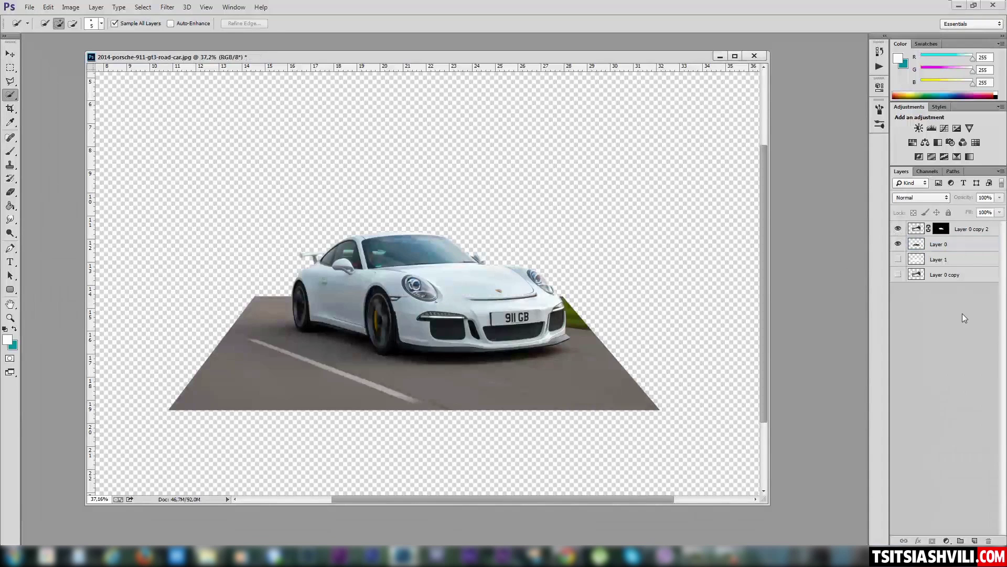
click(975, 540)
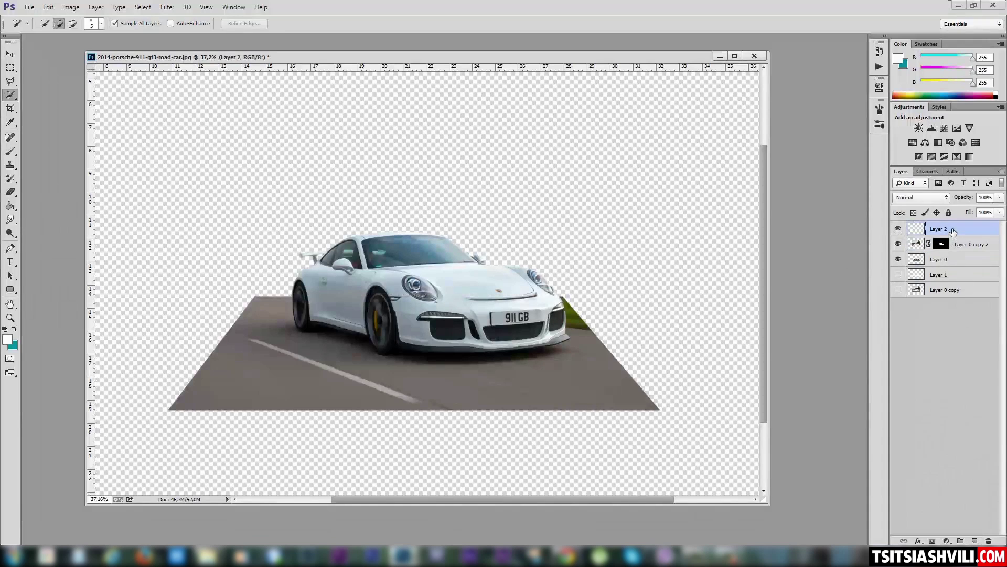
- Move Layer 2 to the bottom and set the foreground colour to brightness 50 grey
drag(939, 229, 945, 299)
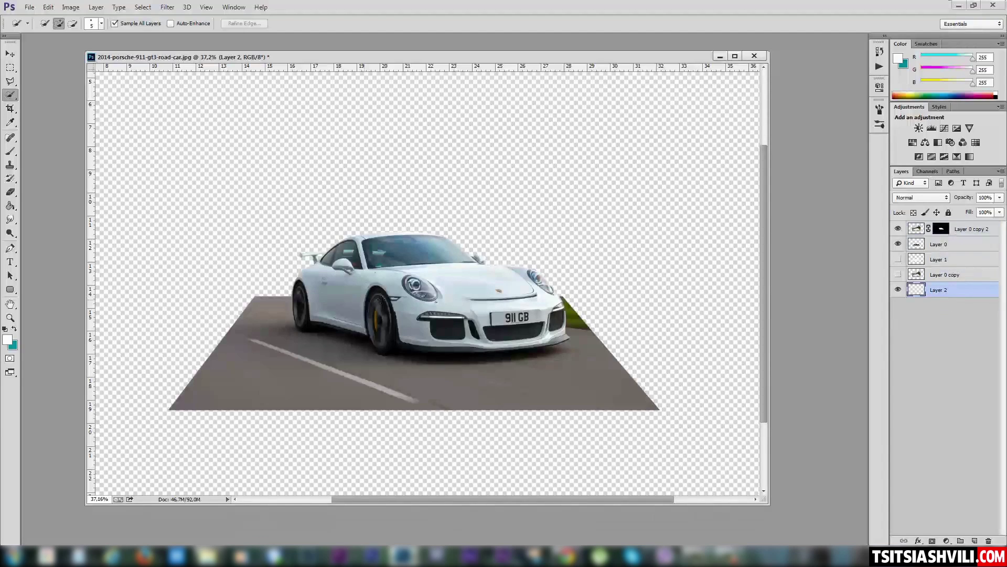
scroll(520, 292, down, 2)
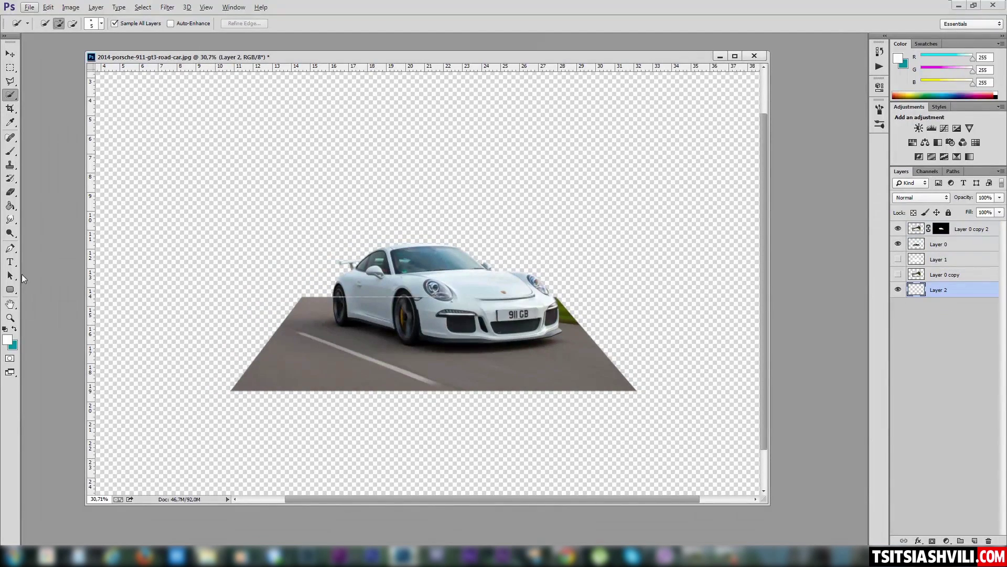
click(7, 339)
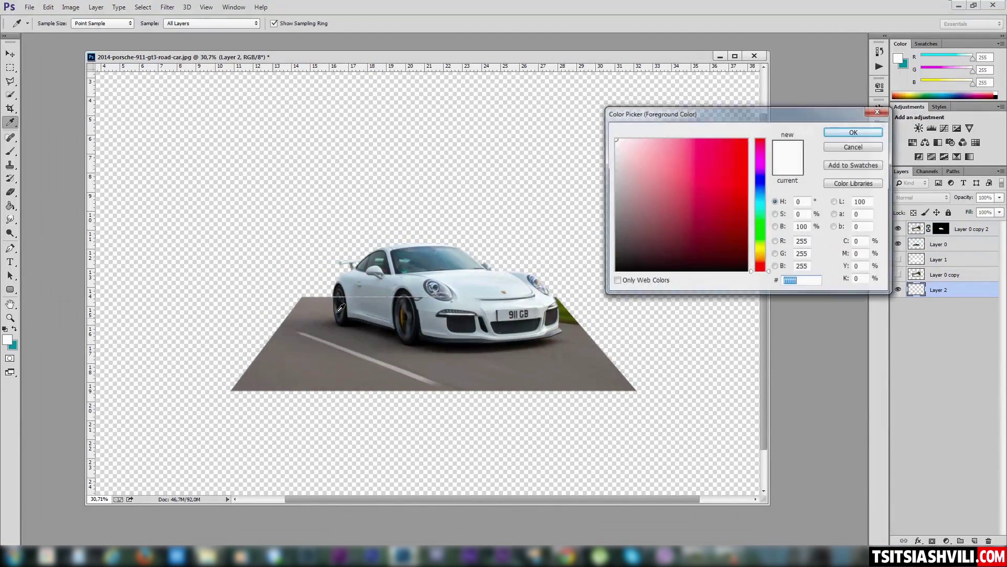
click(810, 227)
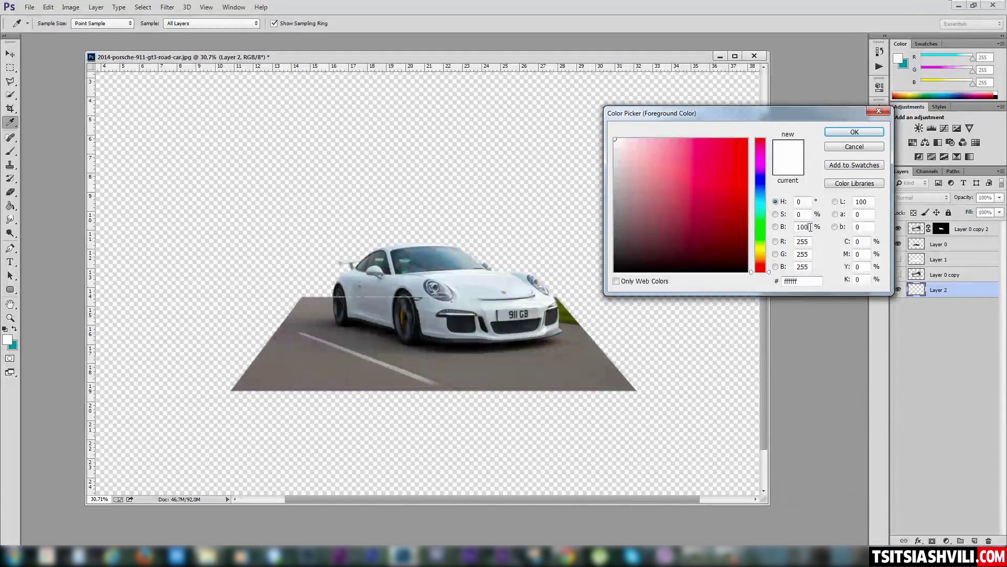
text(50)
key(Return)
- Paint-bucket fill Layer 2 with the mid-grey and make Layer 1 visible again
key(w)
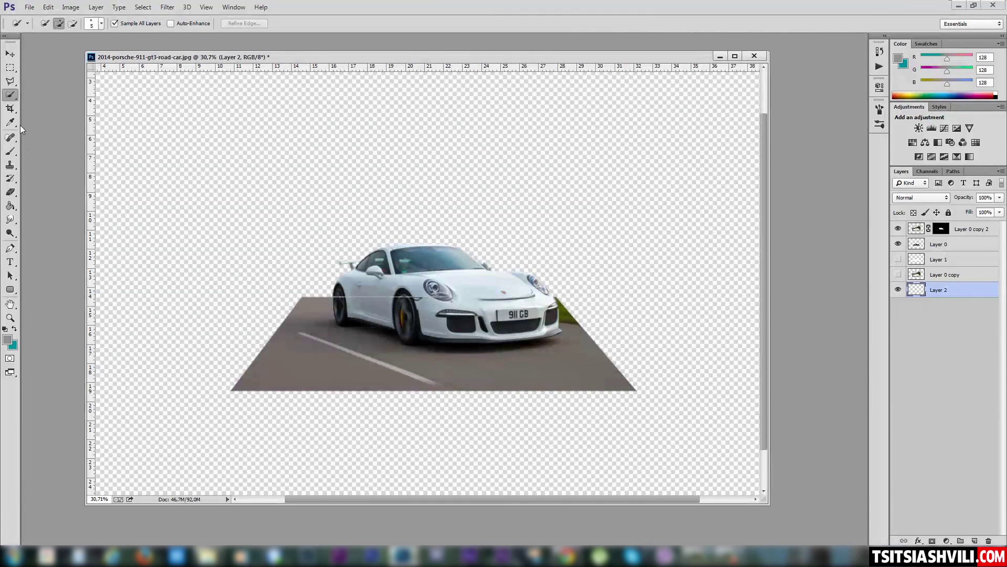
click(10, 206)
click(187, 254)
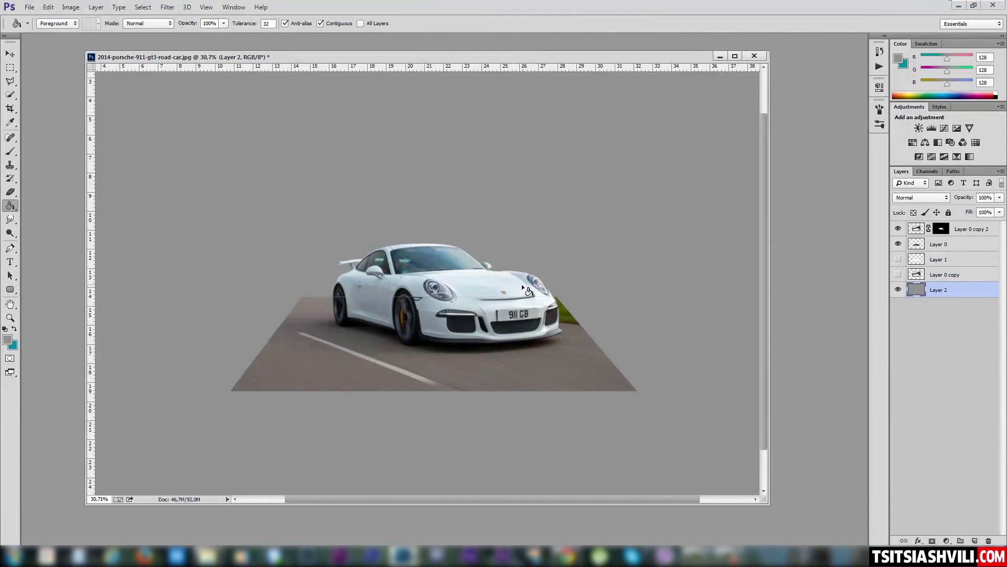
scroll(437, 333, up, 2)
scroll(452, 333, up, 1)
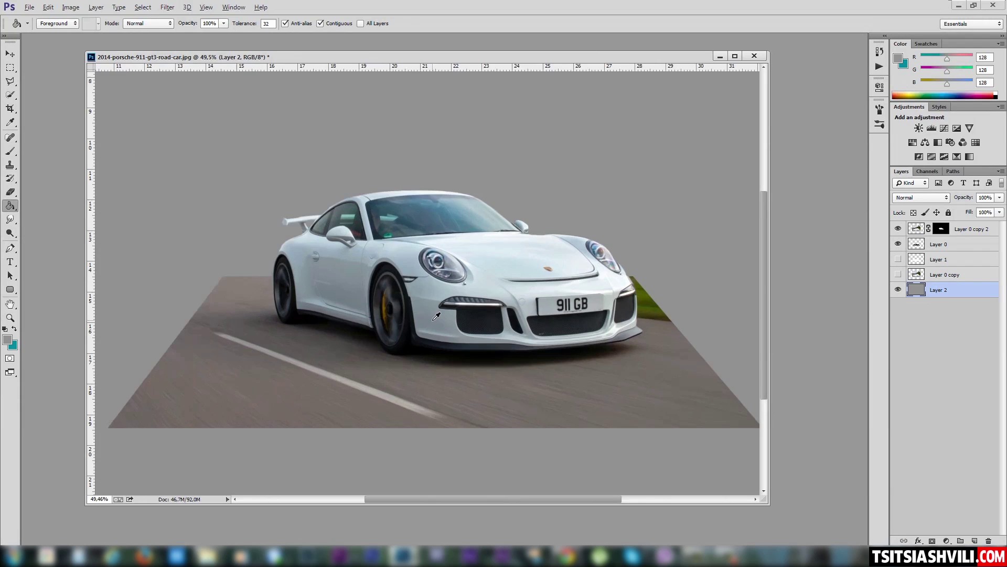
scroll(446, 328, up, 1)
scroll(414, 313, down, 2)
scroll(414, 313, down, 4)
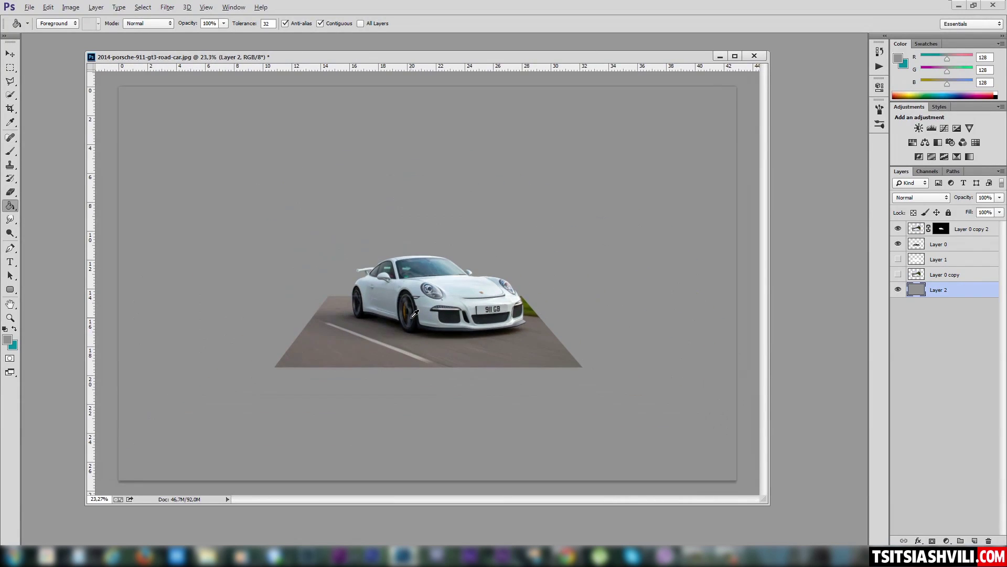
scroll(411, 313, up, 2)
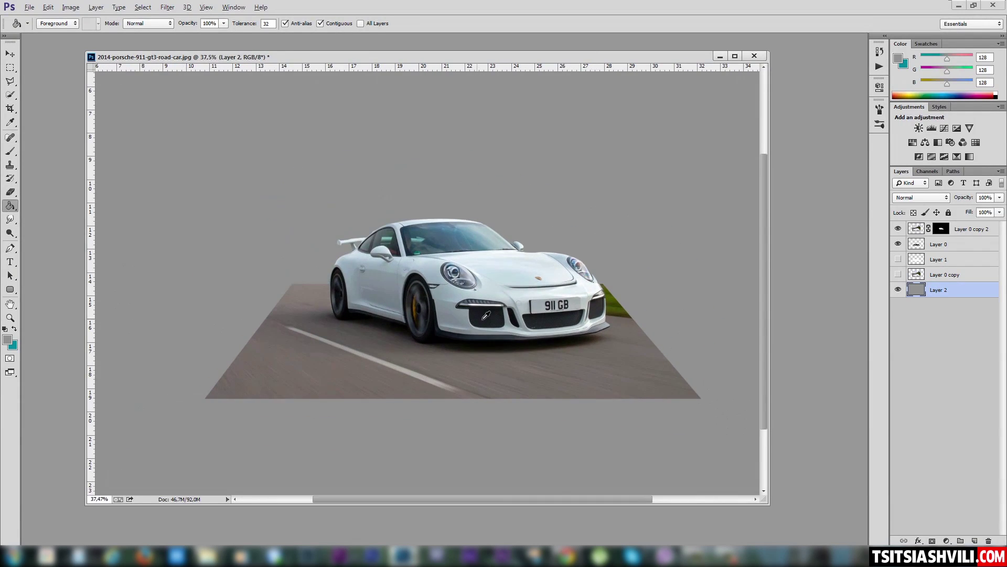
mouse_move(456, 292)
mouse_down()
mouse_move(394, 287)
mouse_move(435, 301)
mouse_up()
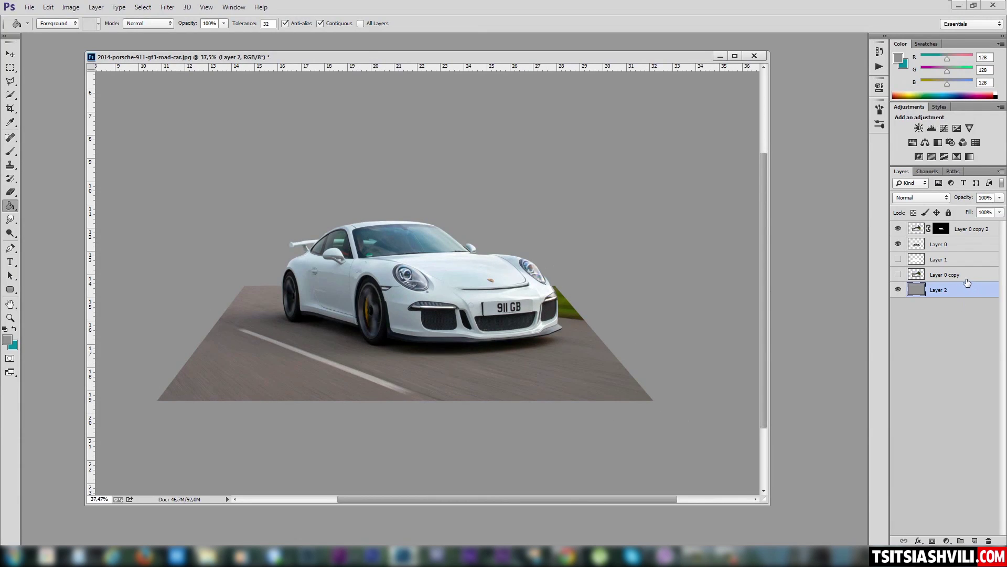
click(915, 262)
click(899, 259)
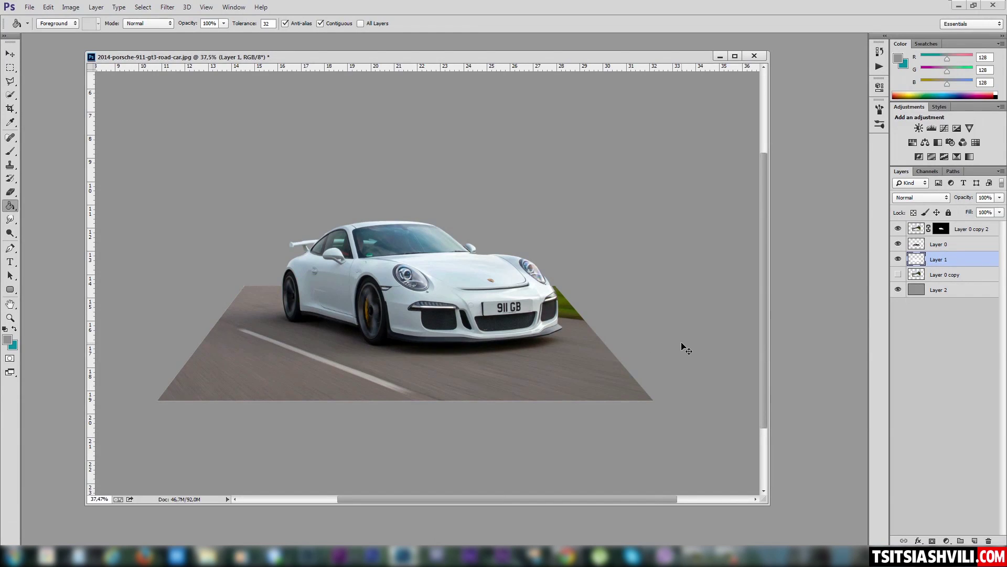
- Enlarge Layer 1 with Free Transform, widening it left and right so a white border shows around the road
key(ctrl+t)
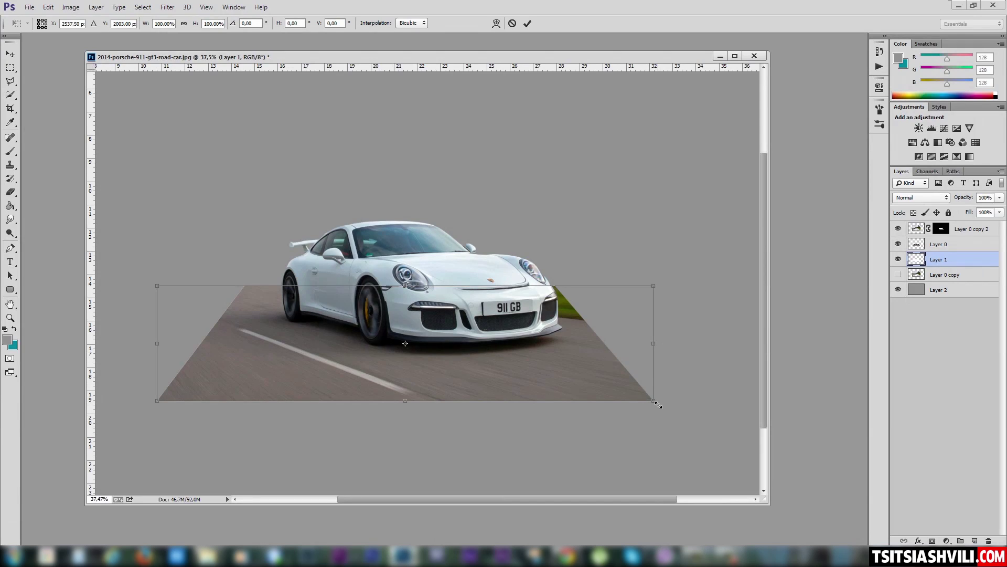
drag(655, 402, 663, 405)
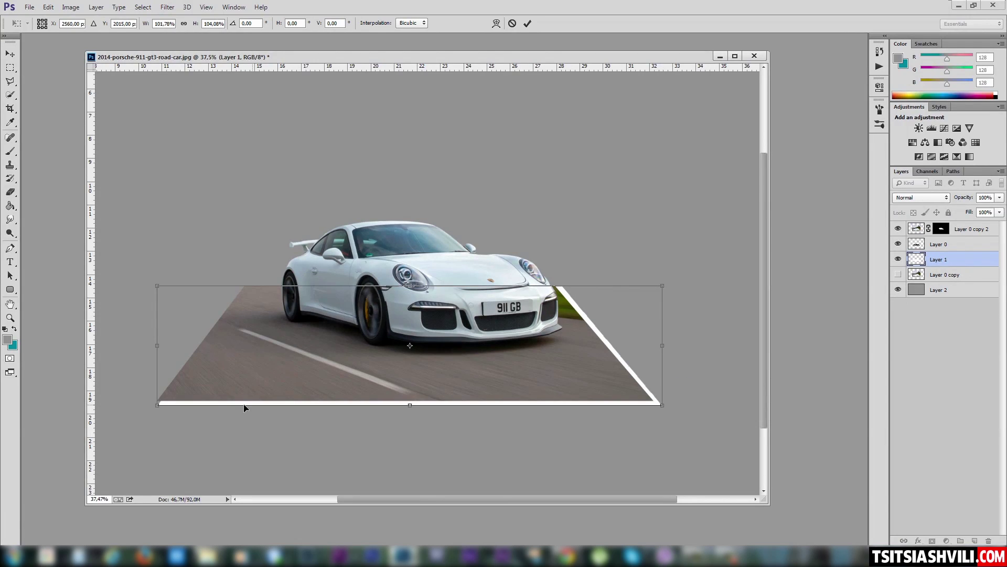
drag(157, 404, 146, 409)
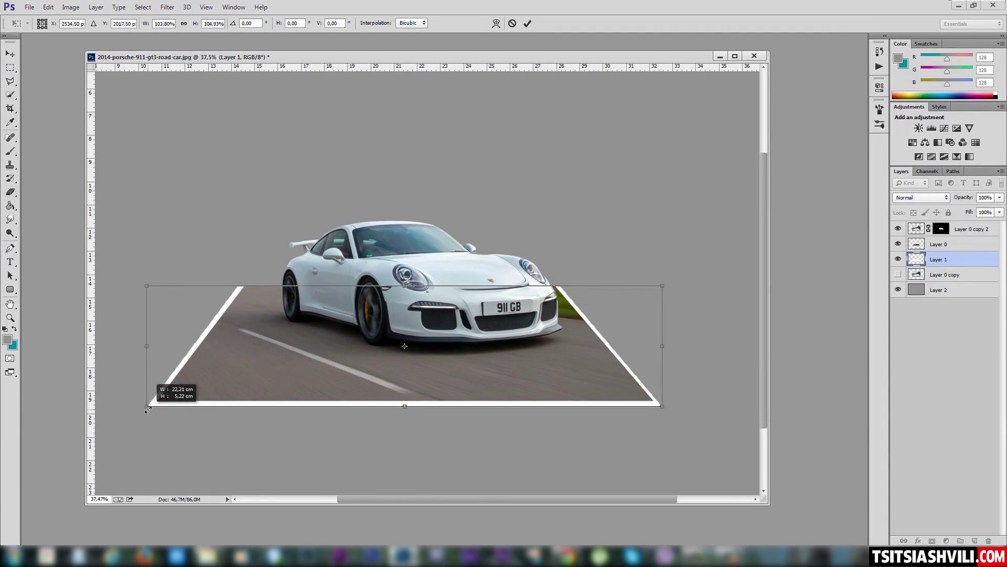
drag(147, 409, 143, 406)
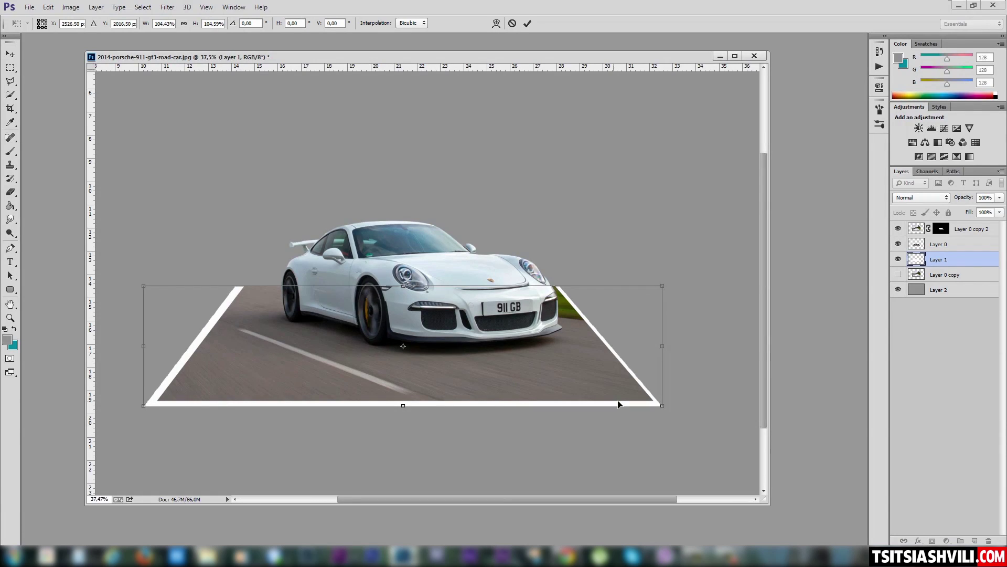
drag(664, 409, 666, 411)
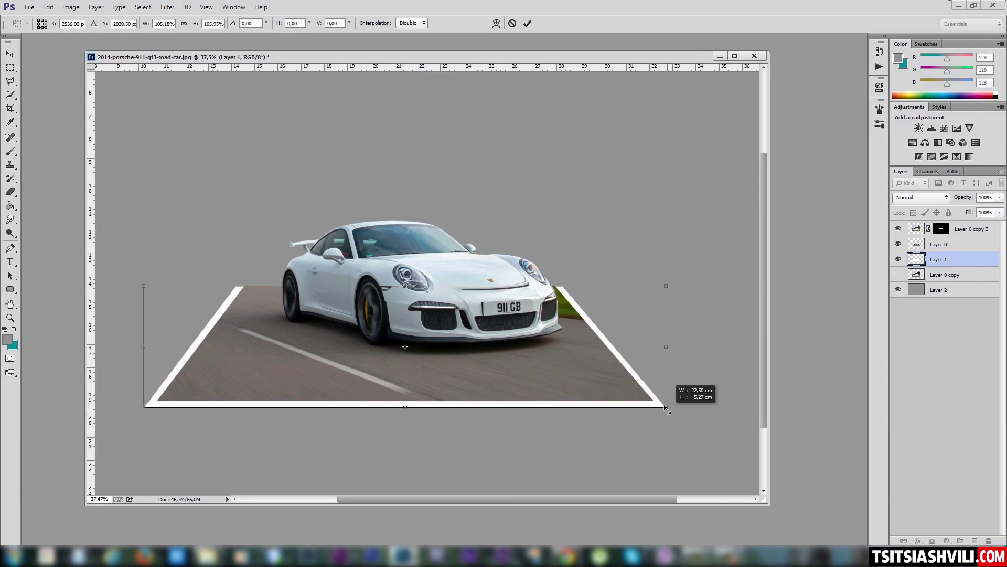
drag(667, 411, 669, 412)
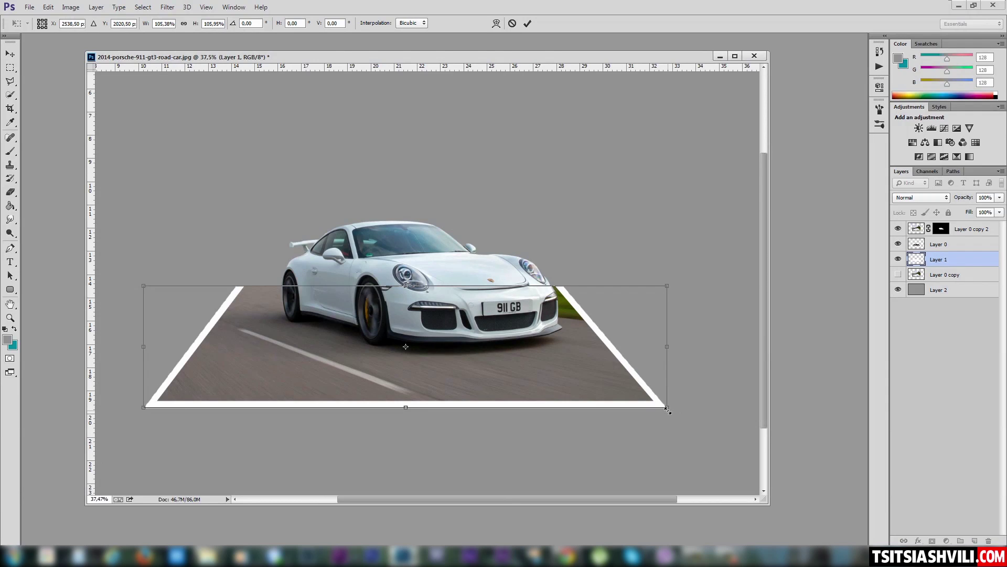
scroll(568, 392, up, 2)
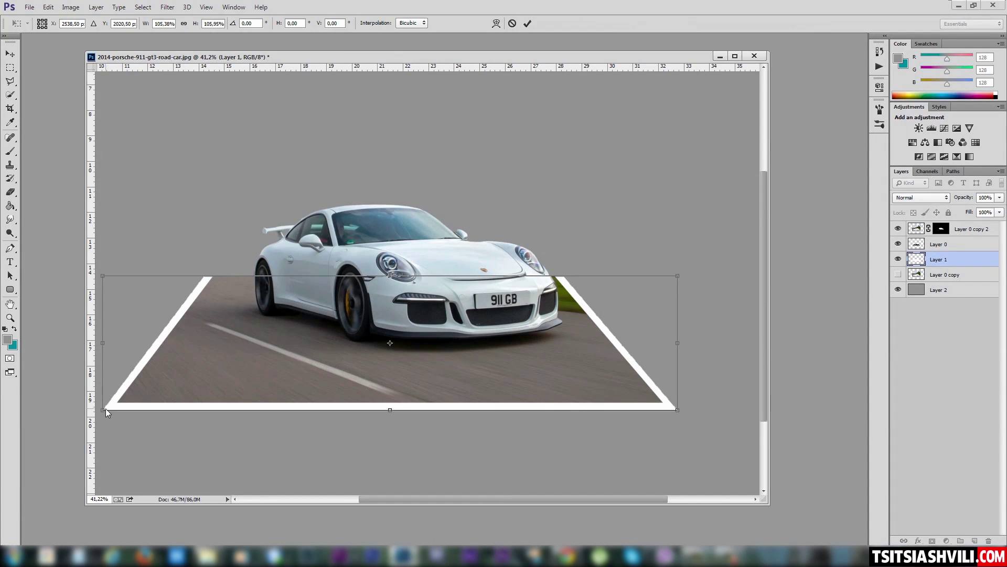
drag(158, 392, 207, 358)
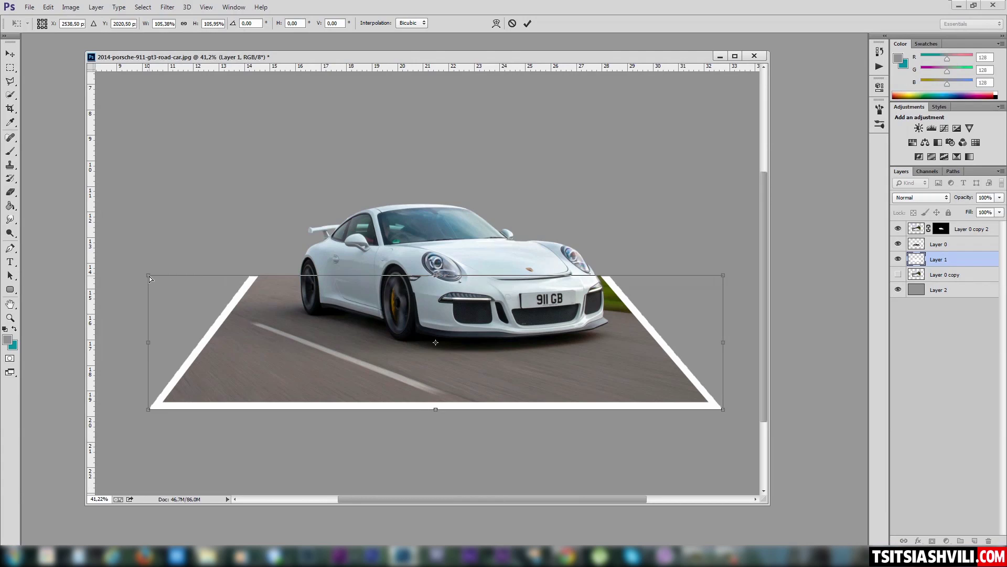
- Skew the frame's top-left and top-right corners inward for perspective and commit the transform
drag(148, 277, 157, 274)
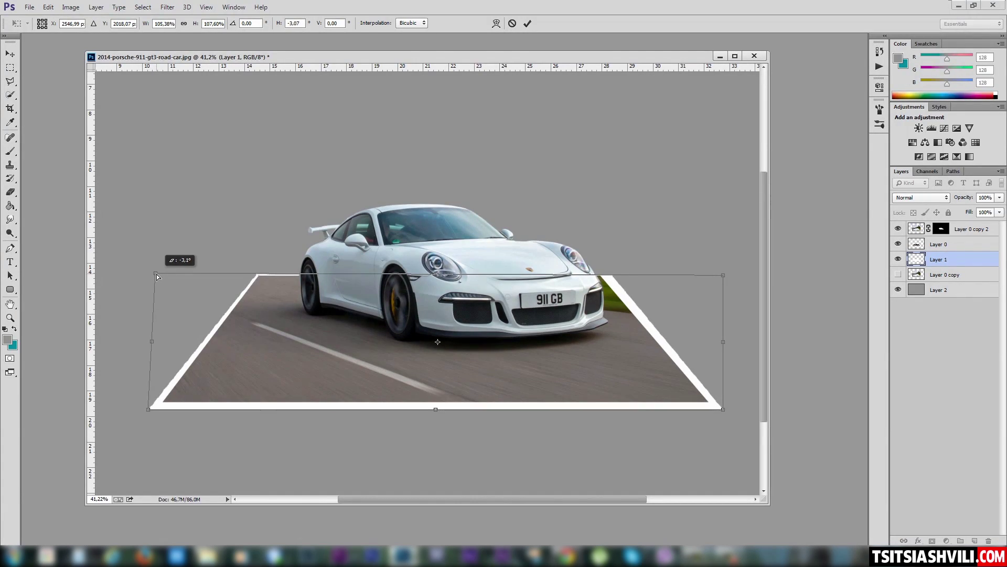
drag(156, 274, 157, 274)
drag(721, 275, 716, 275)
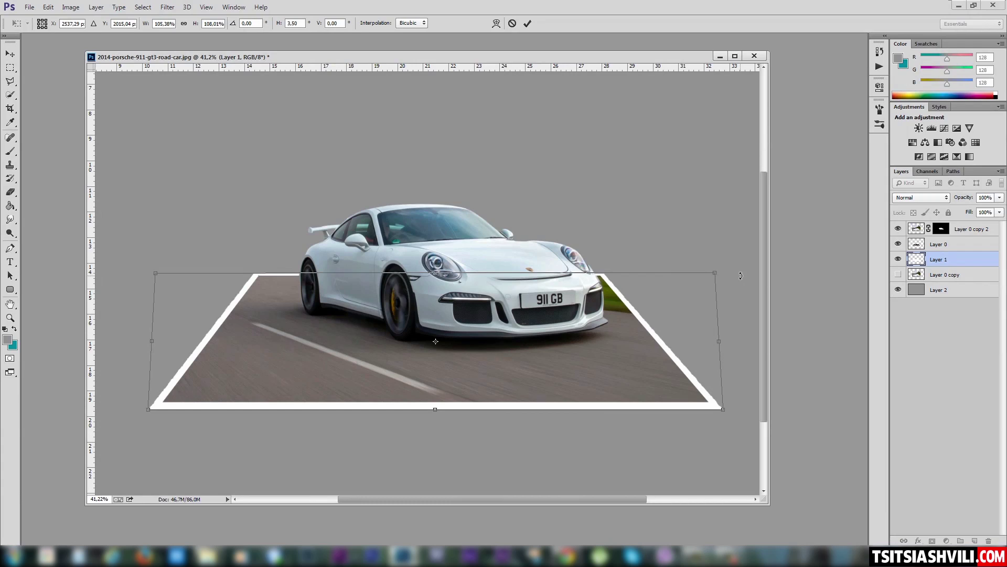
key(Return)
key(g)
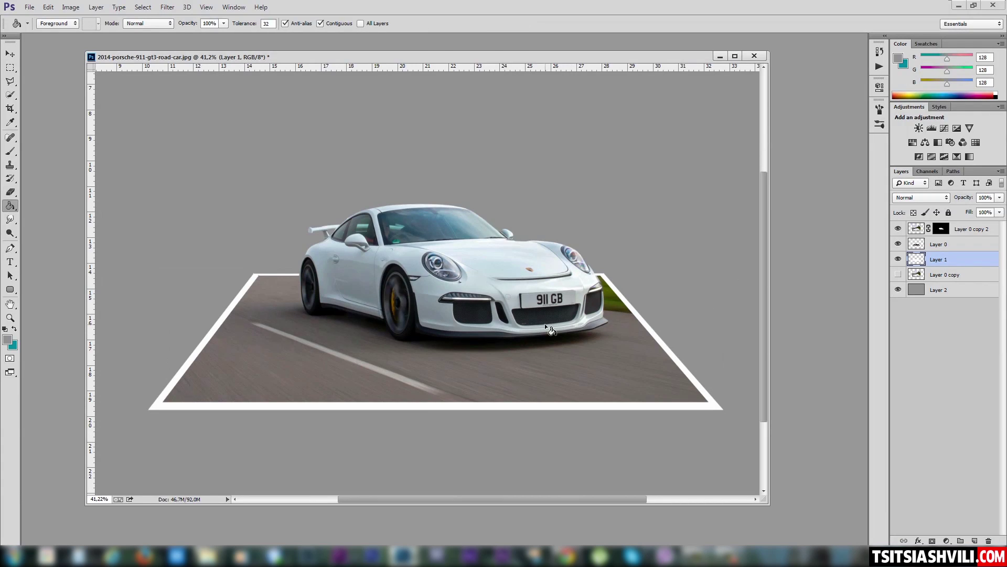
scroll(456, 347, down, 2)
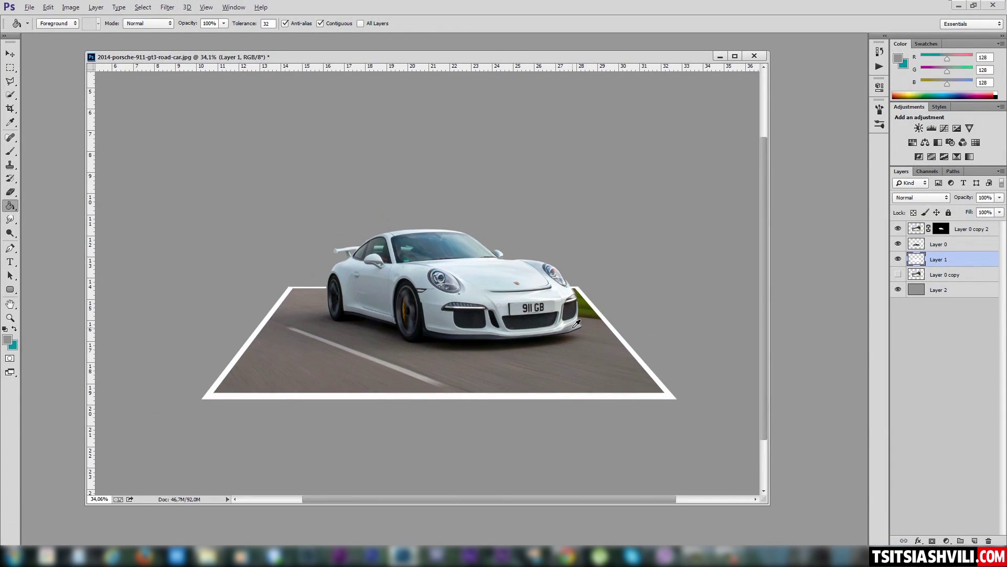
scroll(577, 324, down, 1)
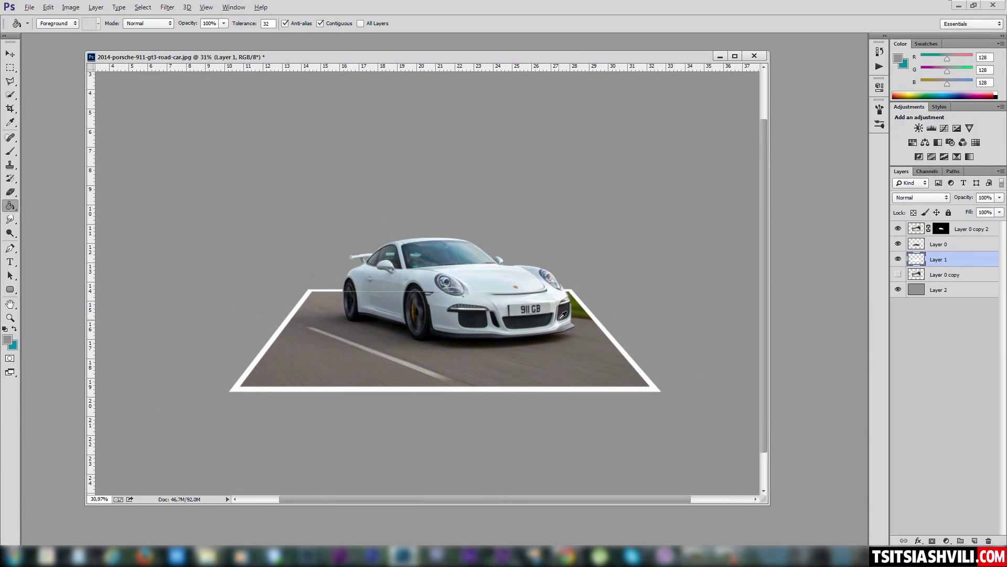
scroll(494, 315, up, 1)
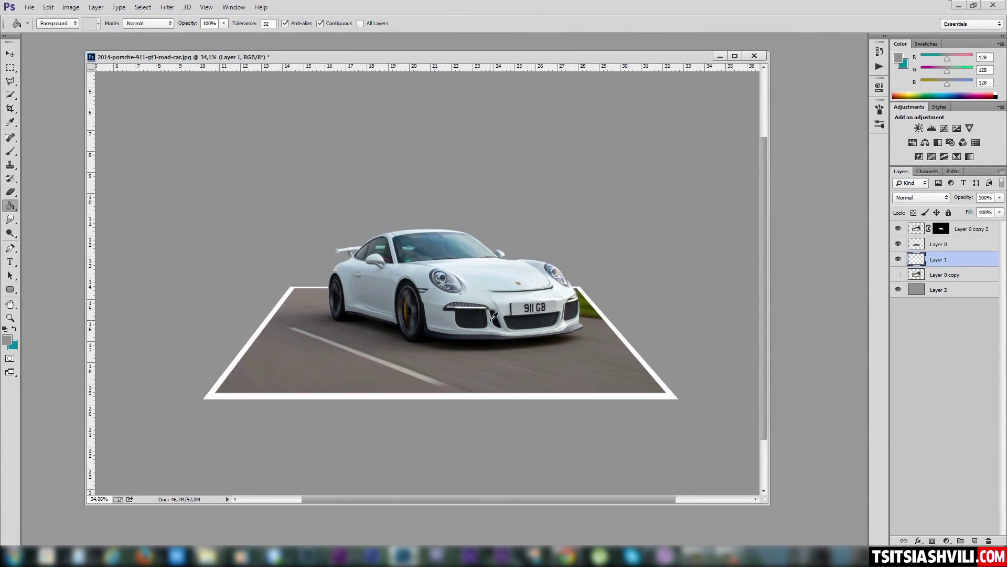
scroll(494, 316, down, 1)
scroll(378, 293, up, 3)
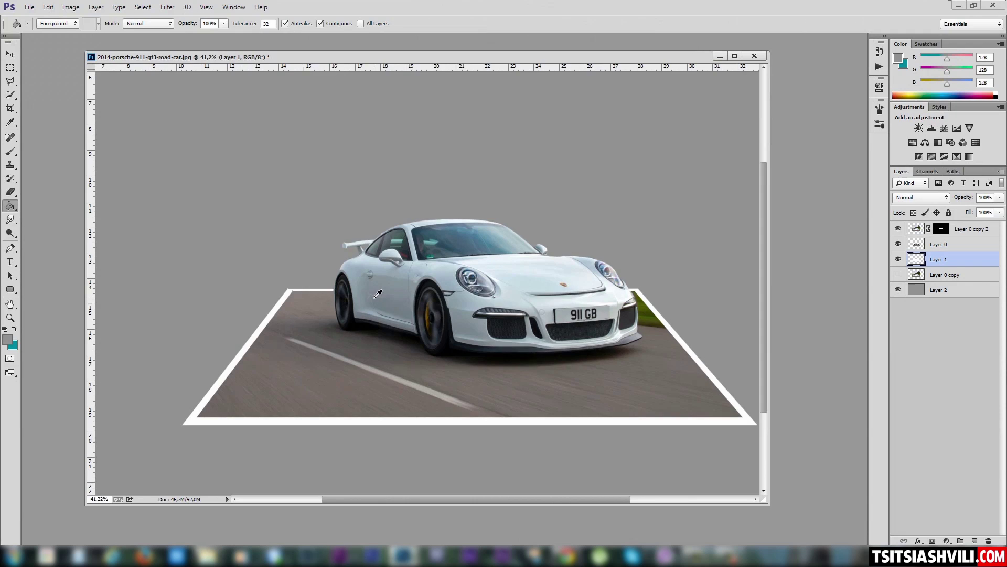
scroll(378, 287, up, 2)
scroll(378, 288, down, 3)
scroll(442, 314, down, 3)
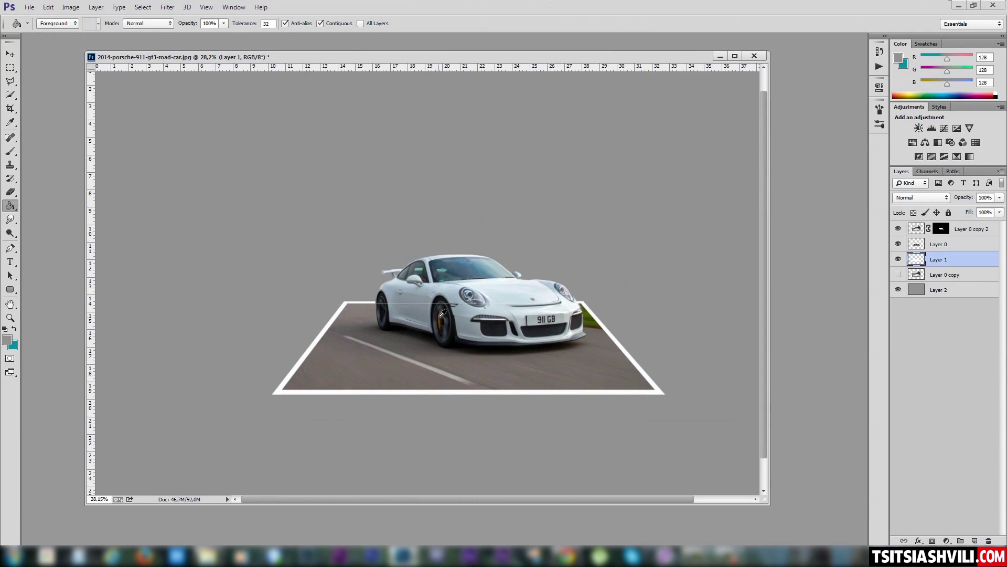
mouse_move(453, 331)
mouse_down()
mouse_move(378, 299)
mouse_move(442, 310)
mouse_move(420, 314)
mouse_up()
scroll(434, 318, down, 1)
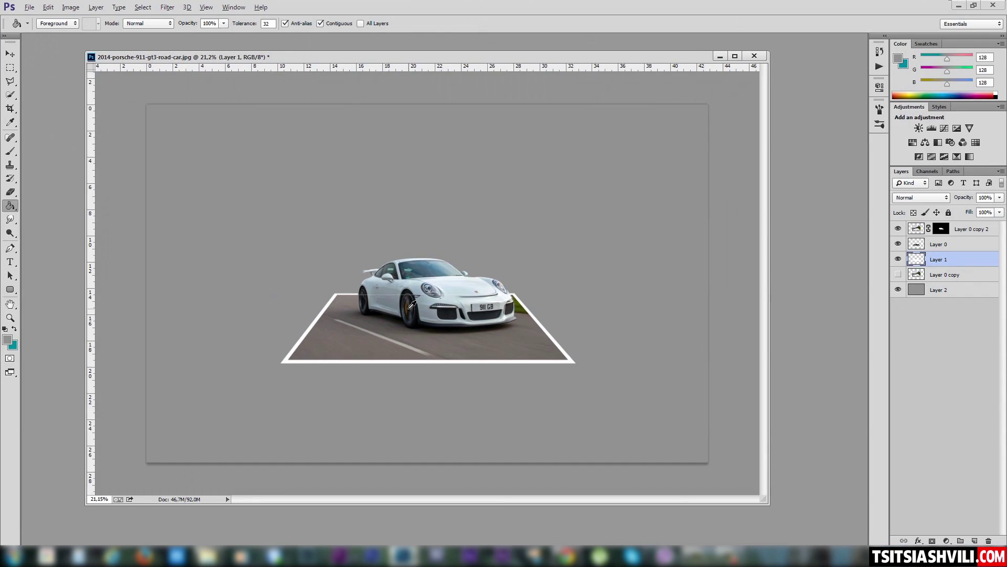
scroll(419, 312, up, 1)
scroll(412, 305, up, 1)
key(alt)
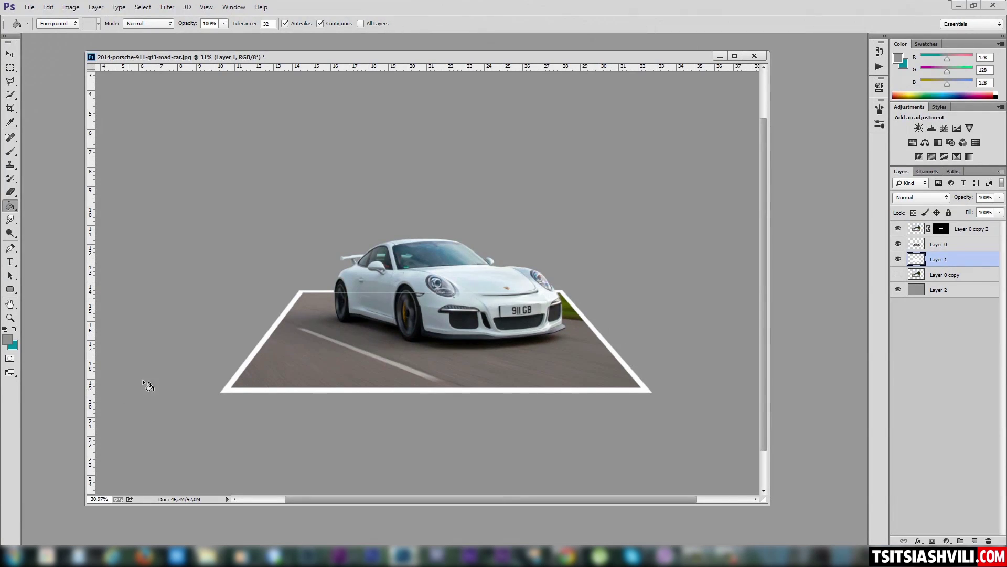
key(v)
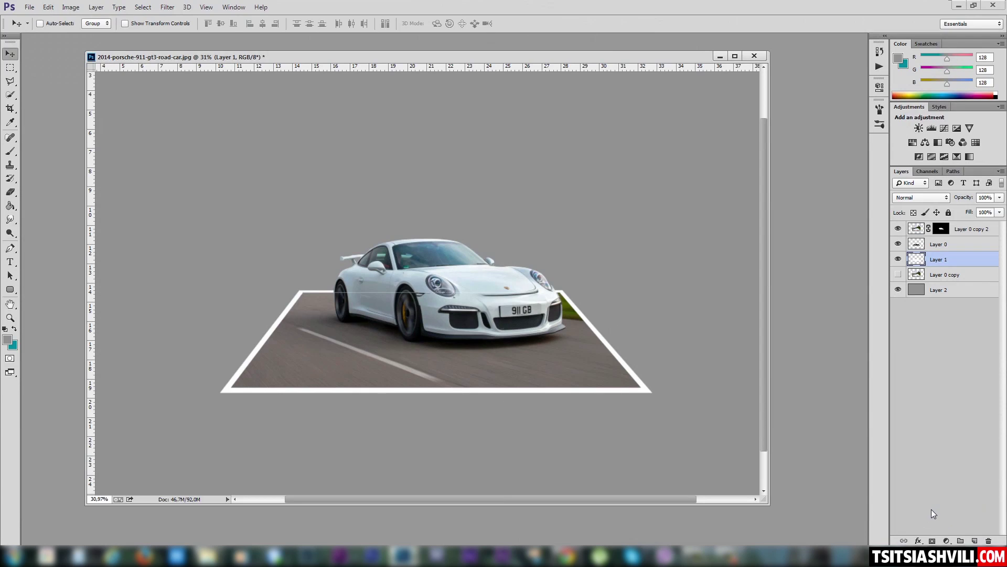
- Add a Drop Shadow effect to Layer 1, cast down and to the left
click(918, 540)
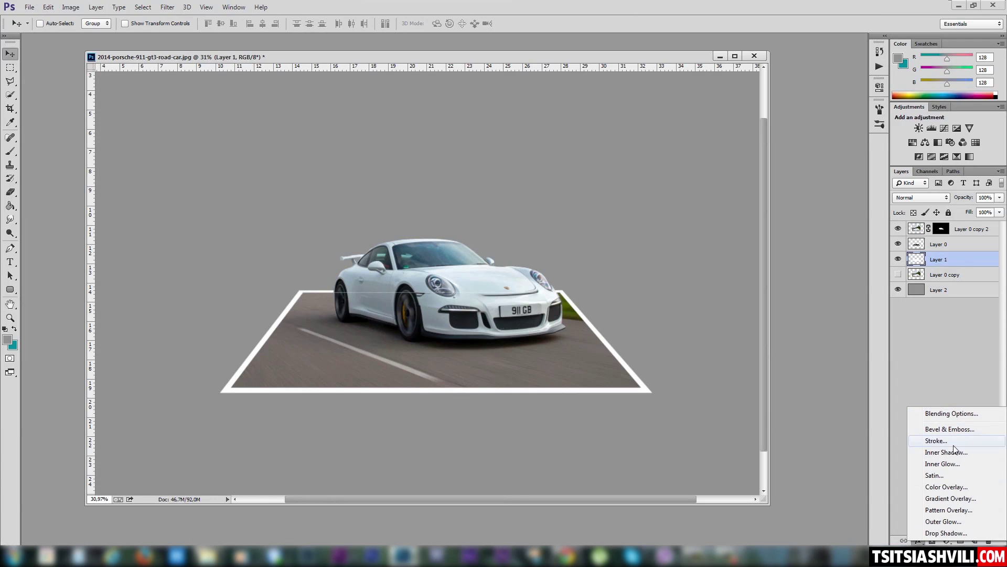
click(946, 533)
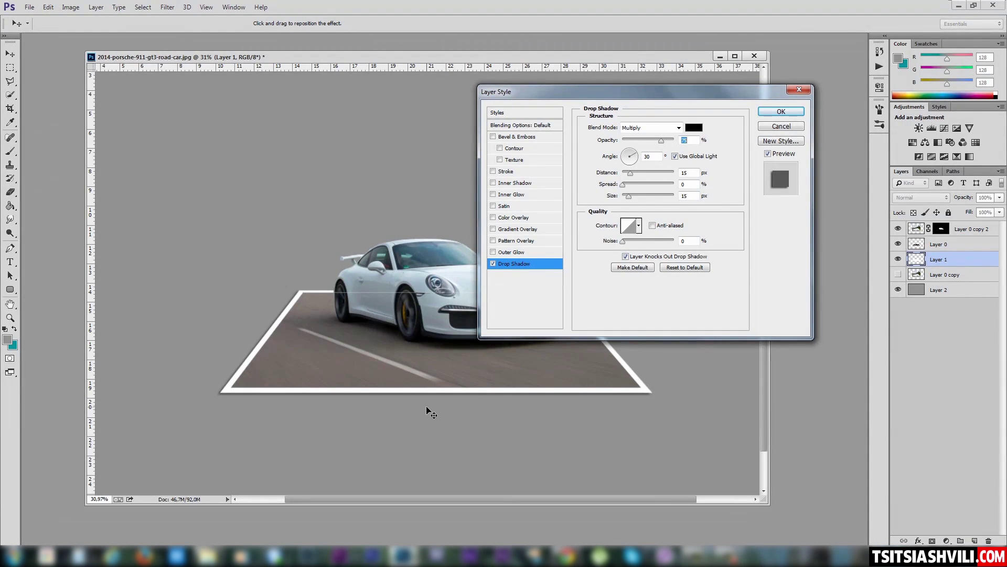
drag(425, 410, 466, 422)
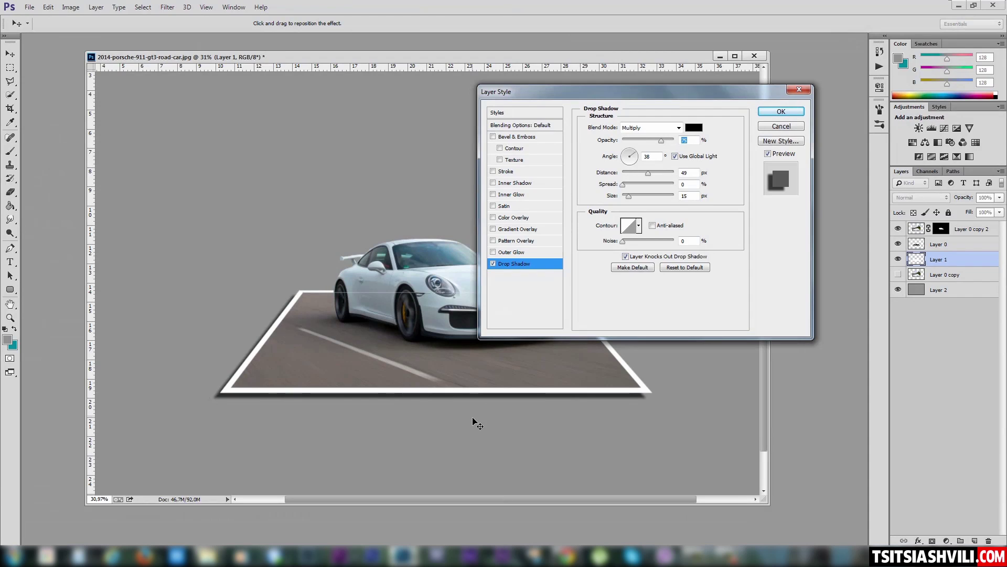
drag(466, 421, 469, 418)
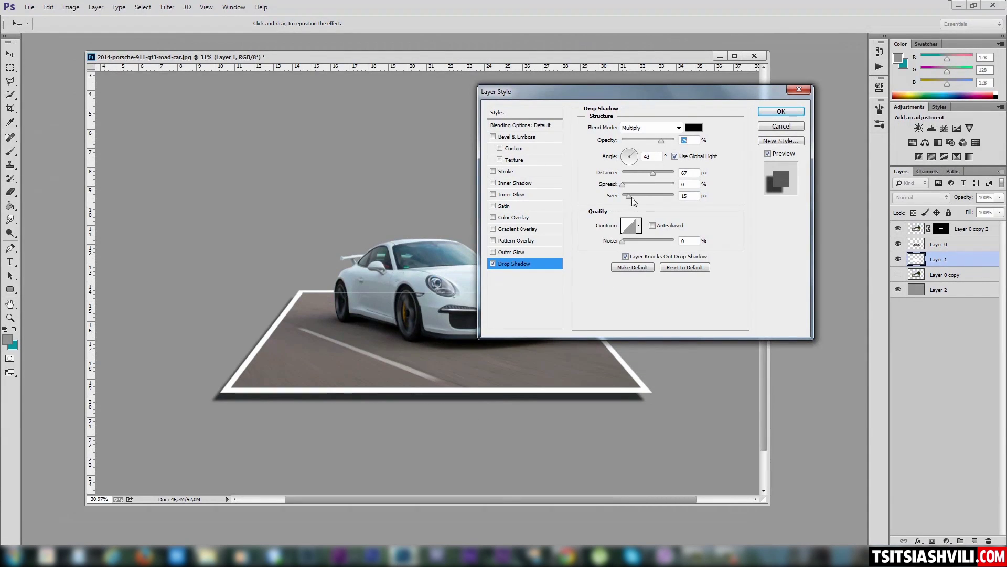
click(651, 172)
drag(651, 172, 650, 172)
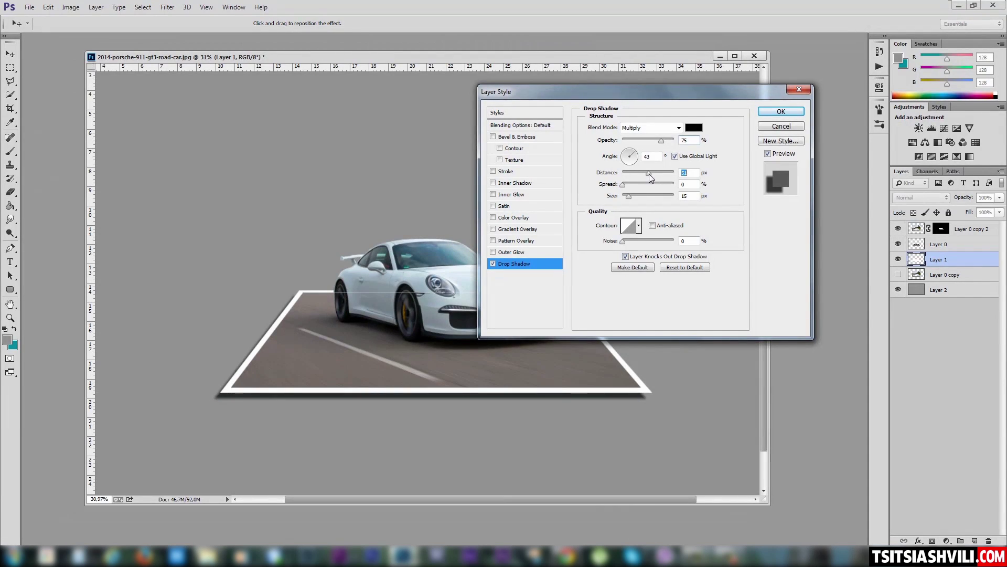
- Soften the shadow with a larger size, settle on 48° angle and 69 px distance, and confirm
drag(628, 196, 641, 198)
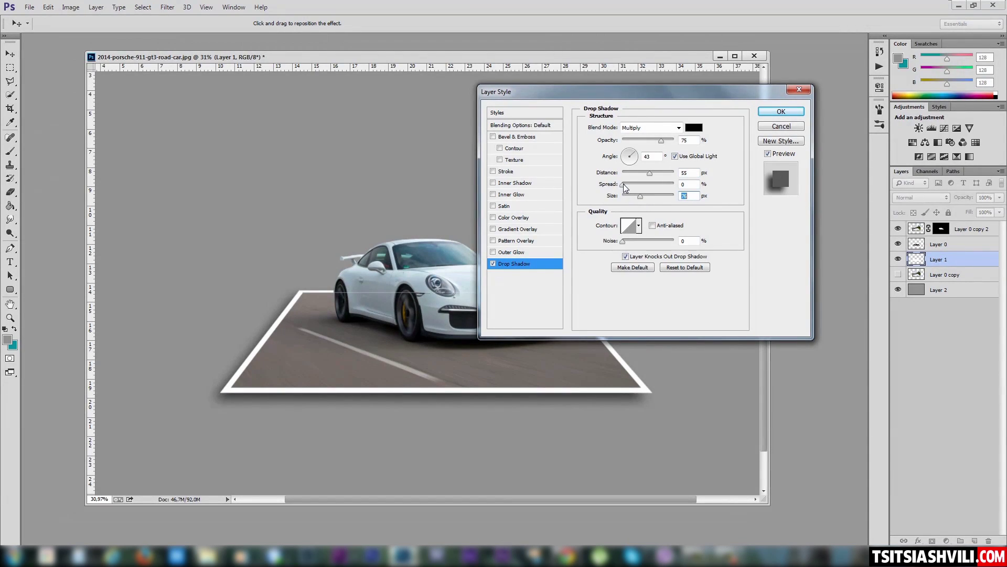
click(623, 185)
drag(649, 172, 643, 172)
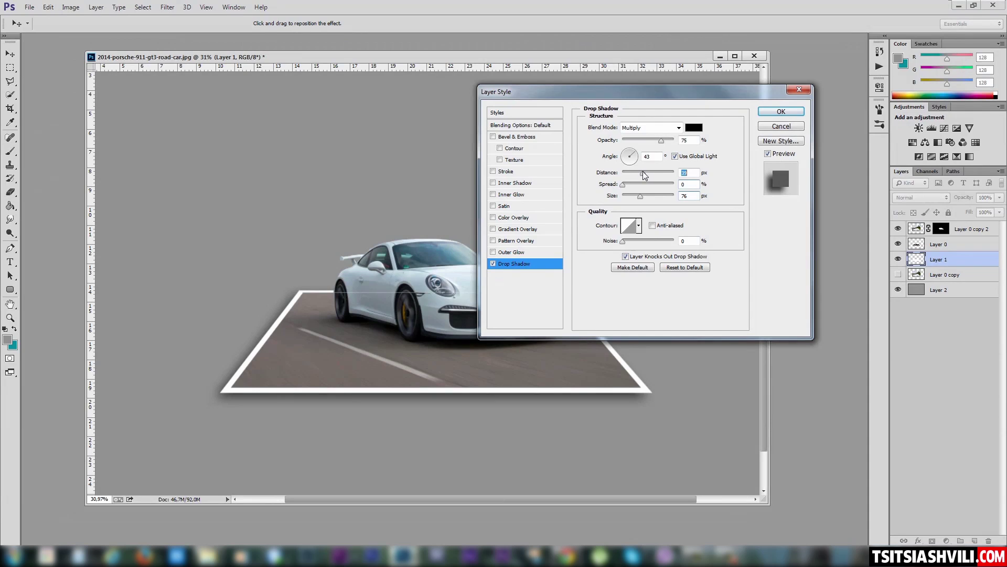
drag(640, 198, 644, 198)
drag(302, 406, 562, 414)
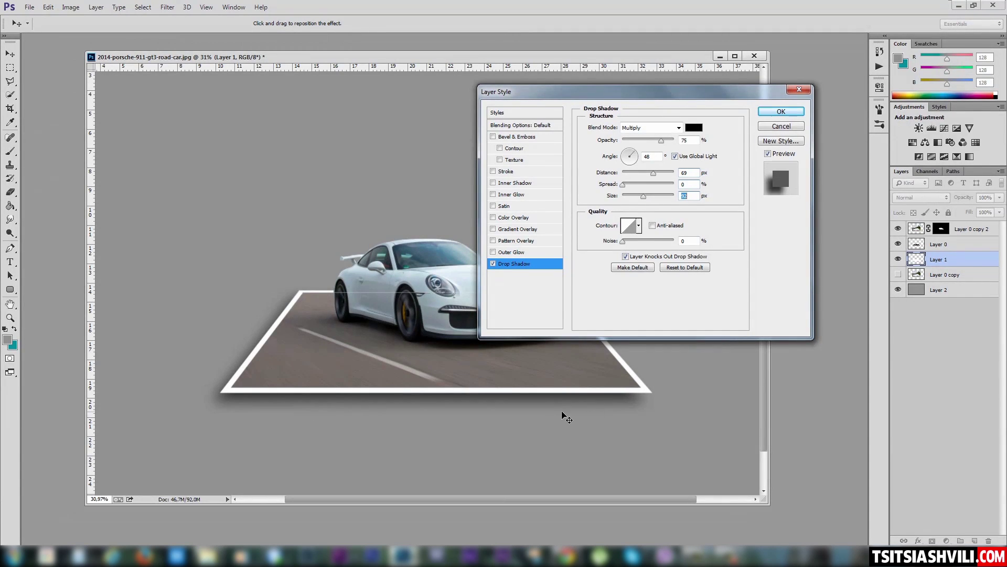
click(783, 113)
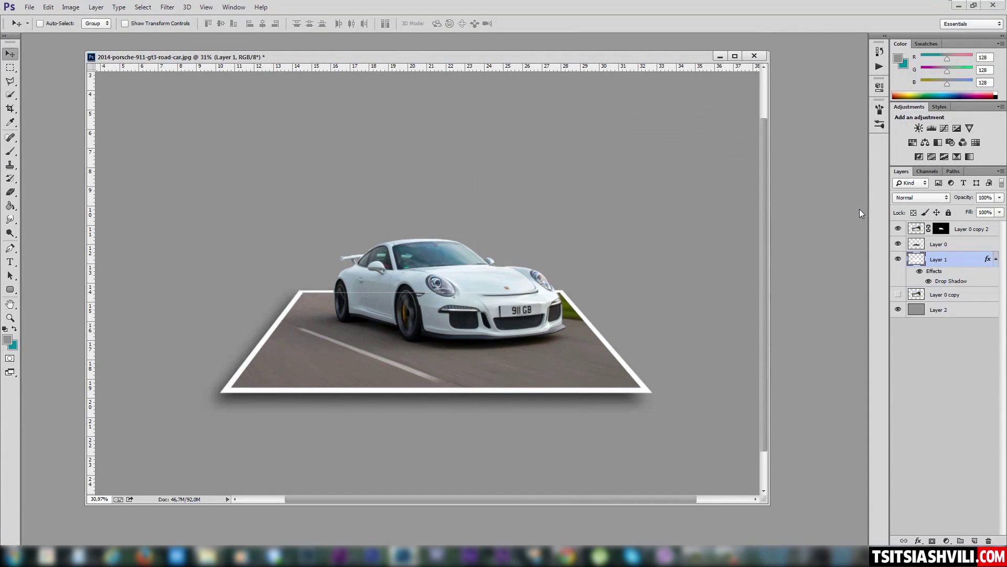
scroll(578, 288, down, 3)
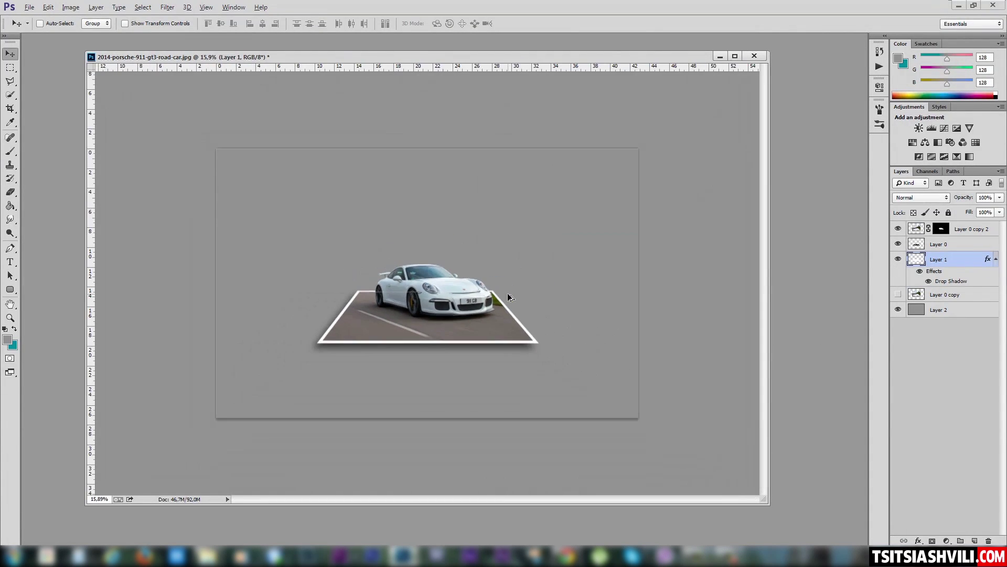
scroll(508, 296, up, 1)
scroll(446, 305, up, 1)
scroll(456, 301, up, 2)
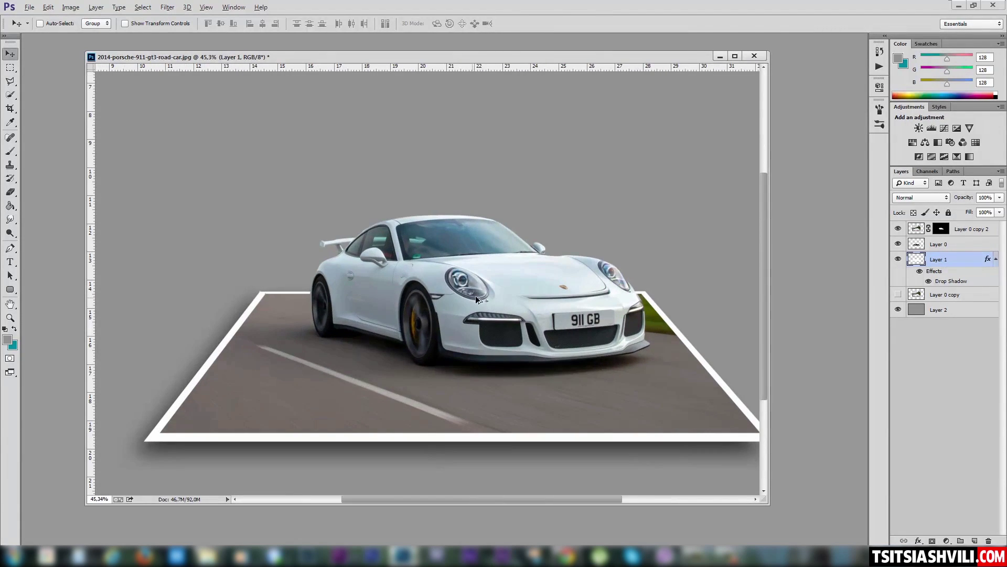
scroll(476, 299, down, 2)
scroll(461, 298, down, 1)
scroll(445, 298, down, 1)
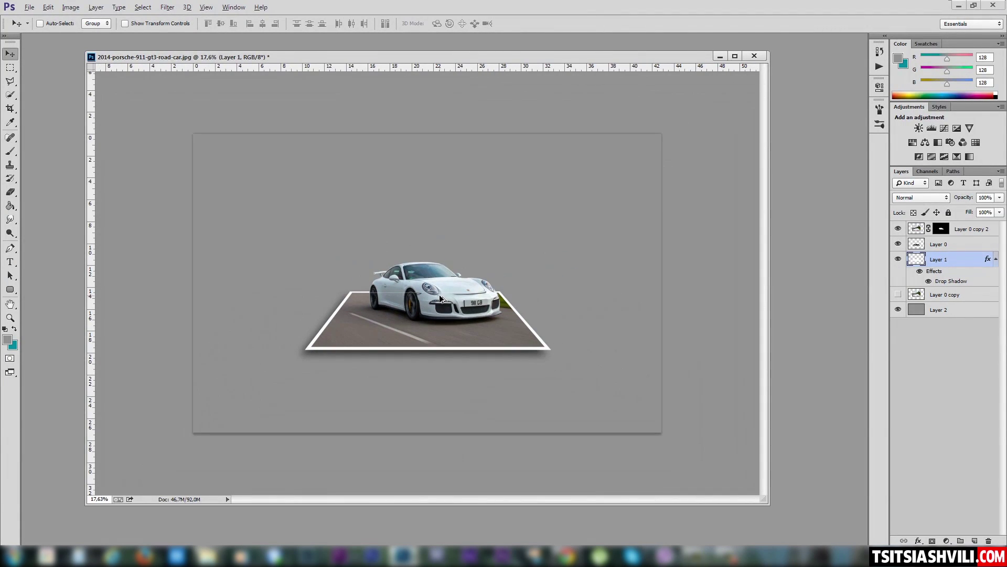
scroll(443, 296, up, 1)
scroll(443, 296, up, 1)
scroll(449, 297, up, 1)
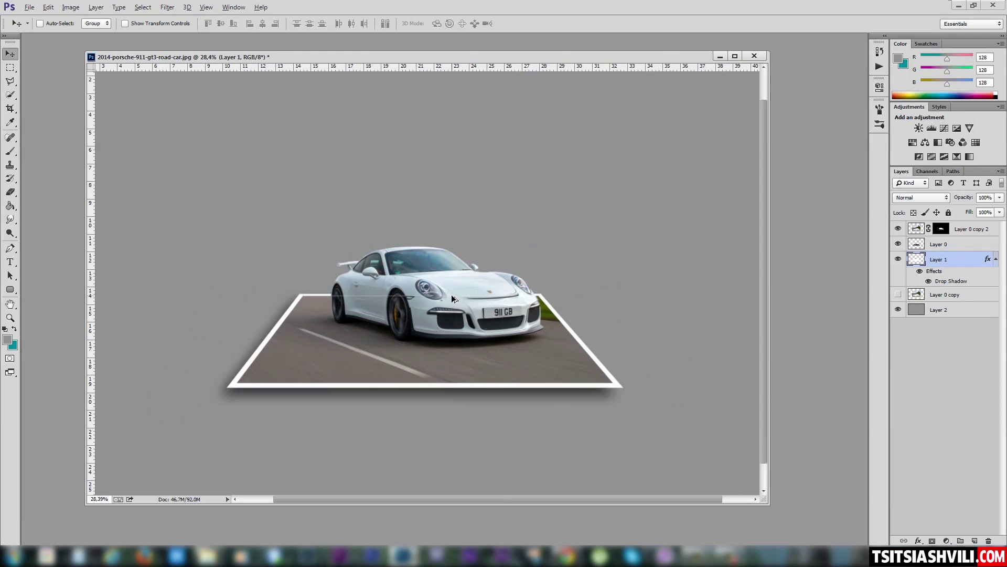
scroll(479, 302, up, 1)
scroll(478, 302, up, 1)
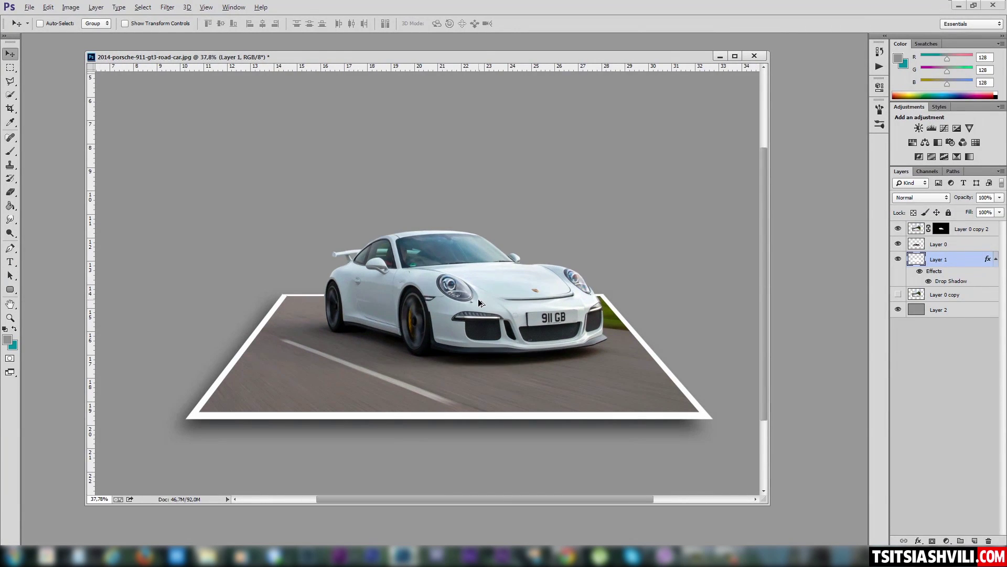
scroll(478, 302, up, 2)
right_click(350, 251)
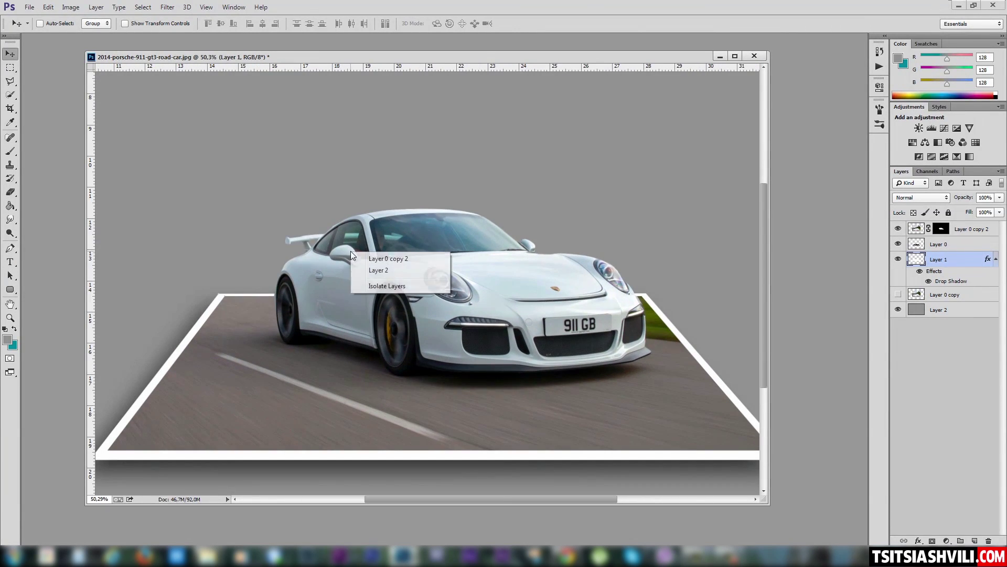
click(379, 259)
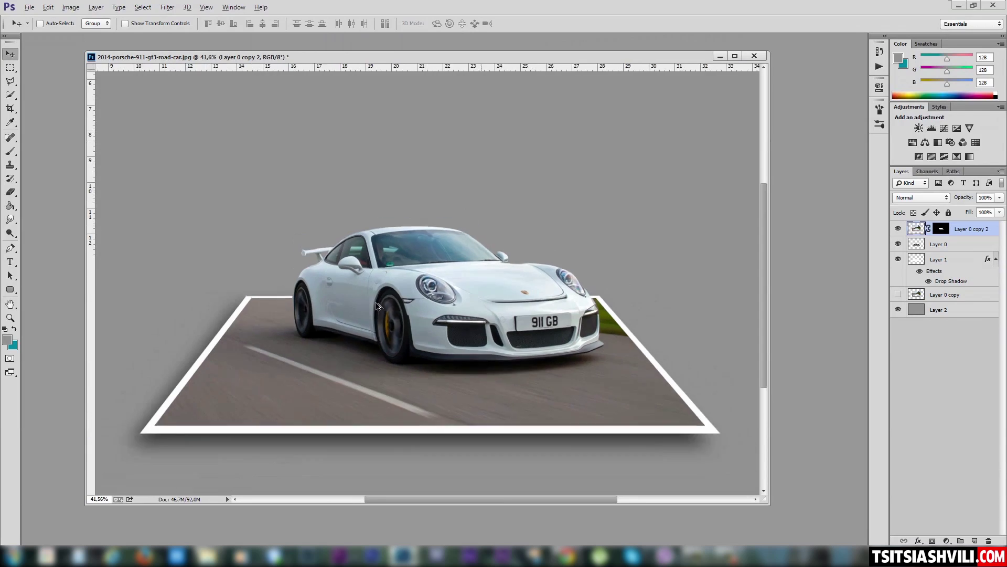
scroll(414, 315, down, 5)
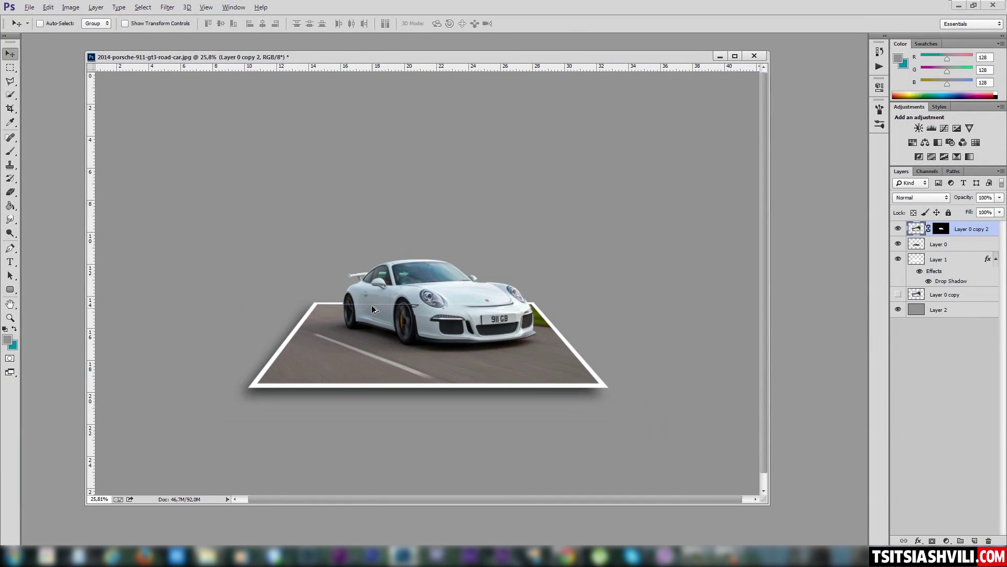
right_click(386, 286)
click(404, 290)
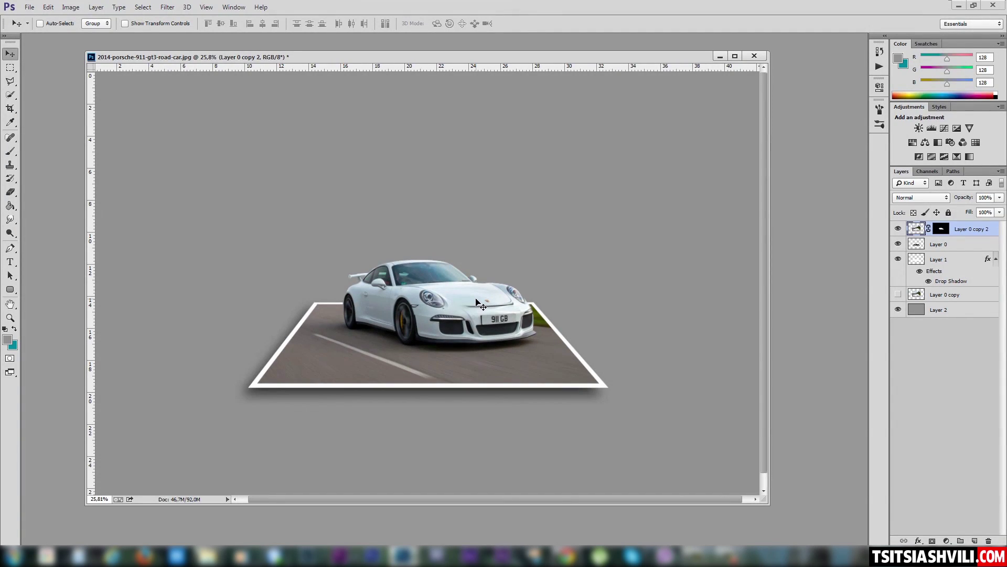
scroll(480, 303, up, 3)
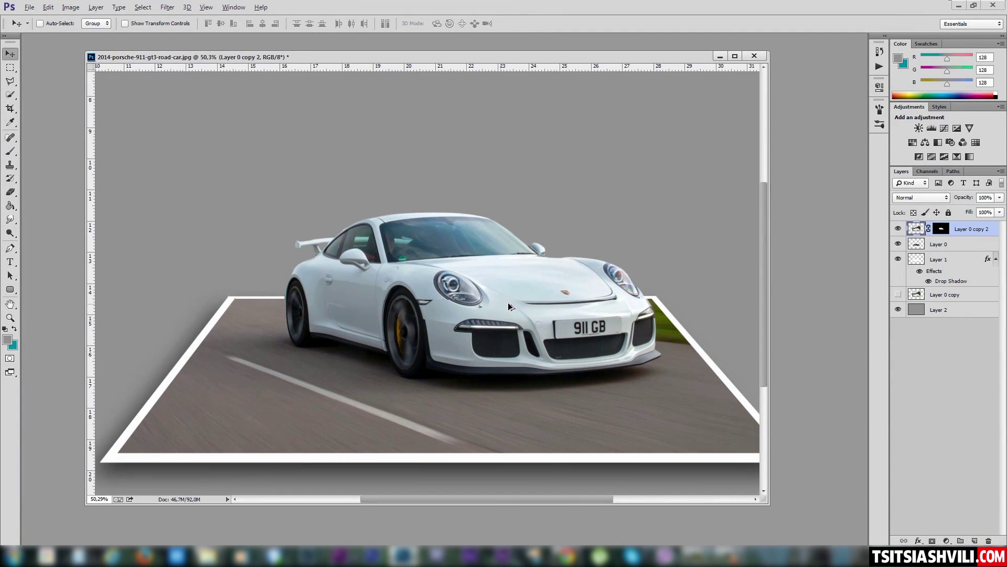
scroll(511, 304, up, 1)
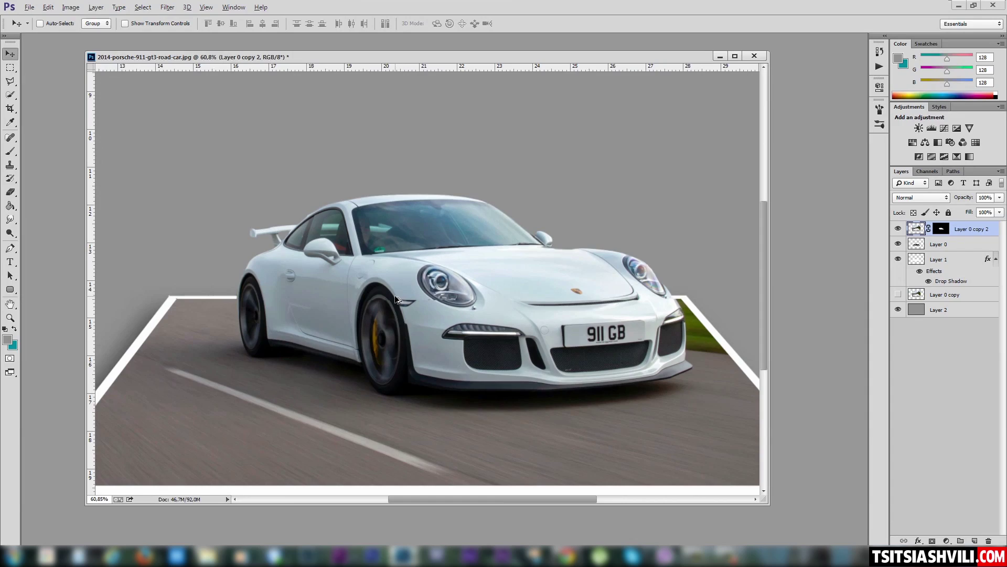
scroll(415, 297, down, 2)
scroll(456, 310, down, 2)
scroll(455, 312, down, 1)
scroll(455, 314, down, 1)
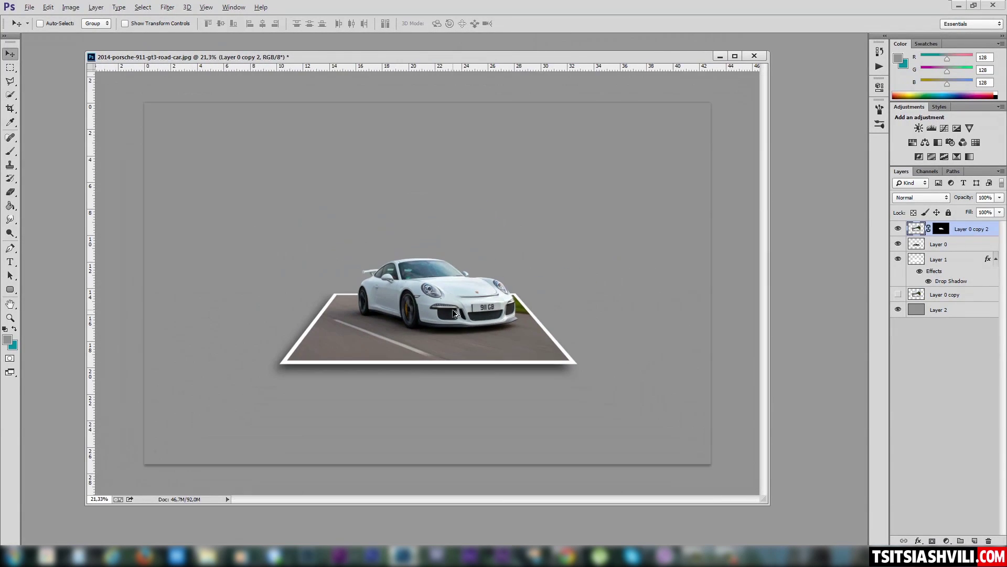
scroll(455, 313, up, 1)
scroll(455, 313, up, 1)
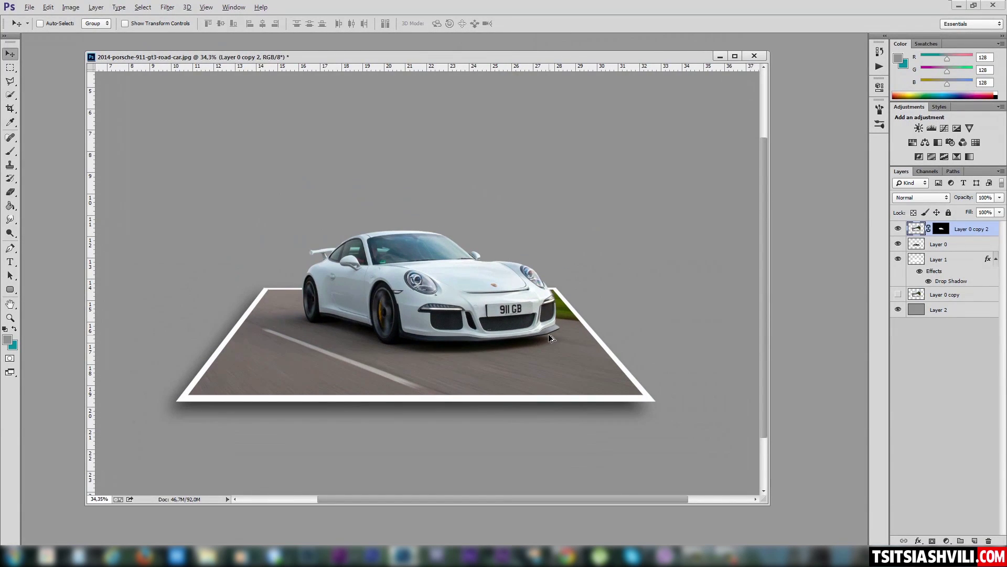
key(alt)
drag(396, 355, 414, 355)
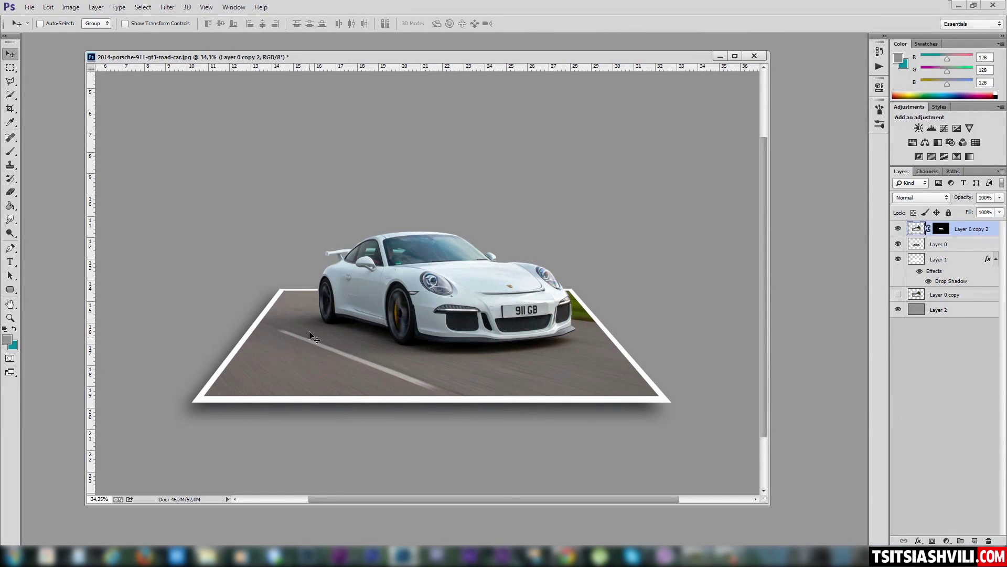
scroll(760, 283, down, 2)
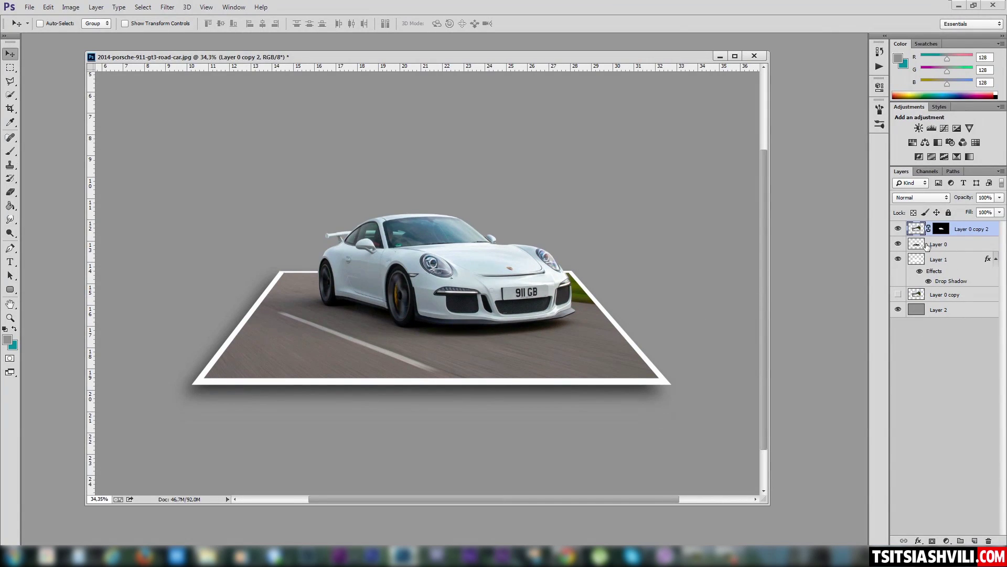
- Select Layer 0, Layer 1 and Layer 0 copy and merge them into Layer 0 copy 2, checking visibility
shift+click(939, 261)
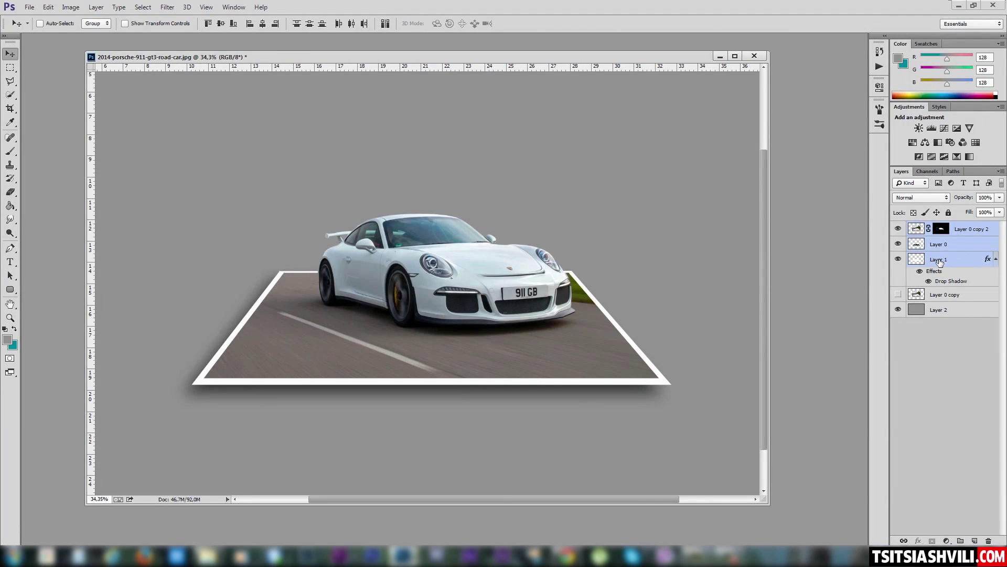
shift+click(940, 294)
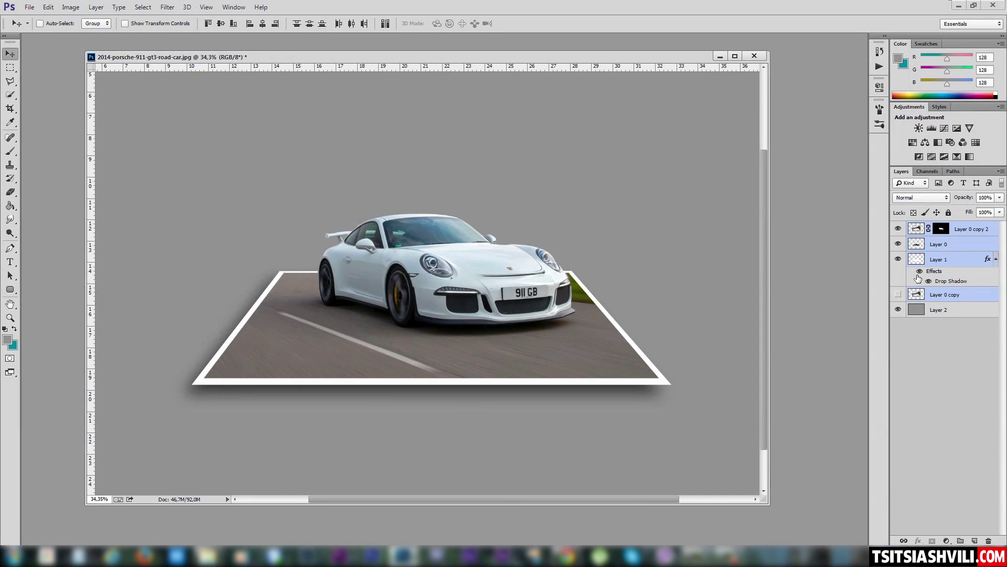
key(ctrl+e)
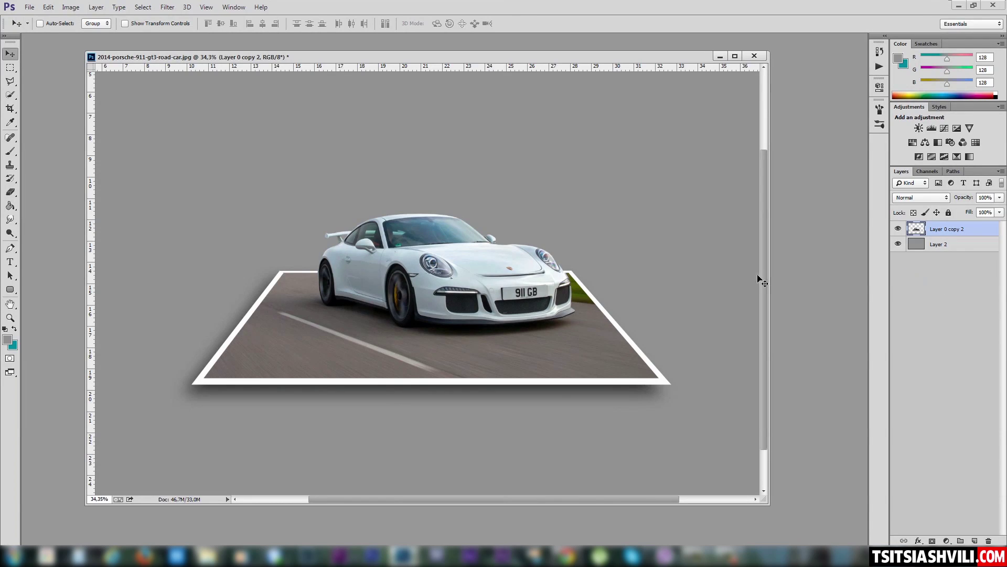
click(898, 229)
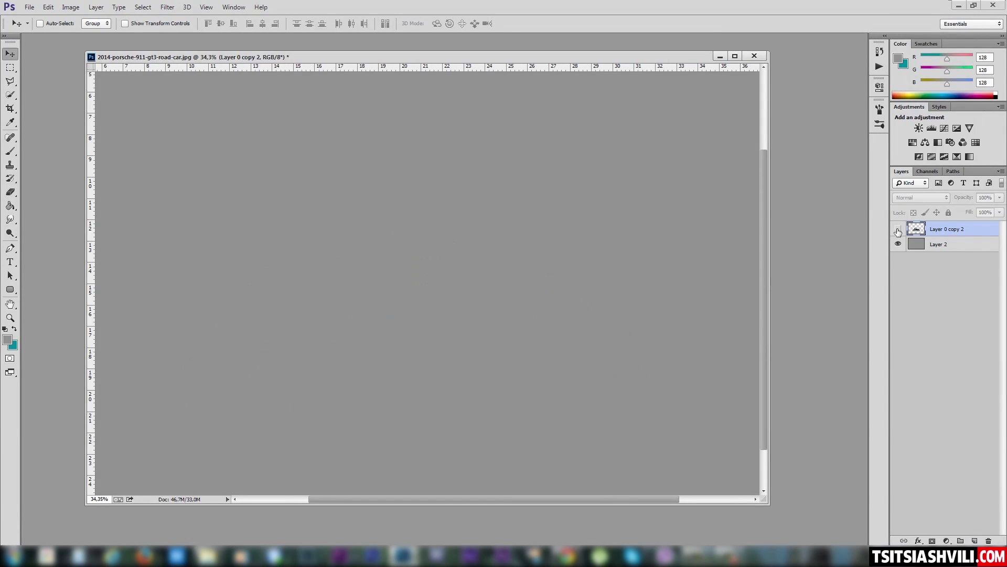
click(898, 243)
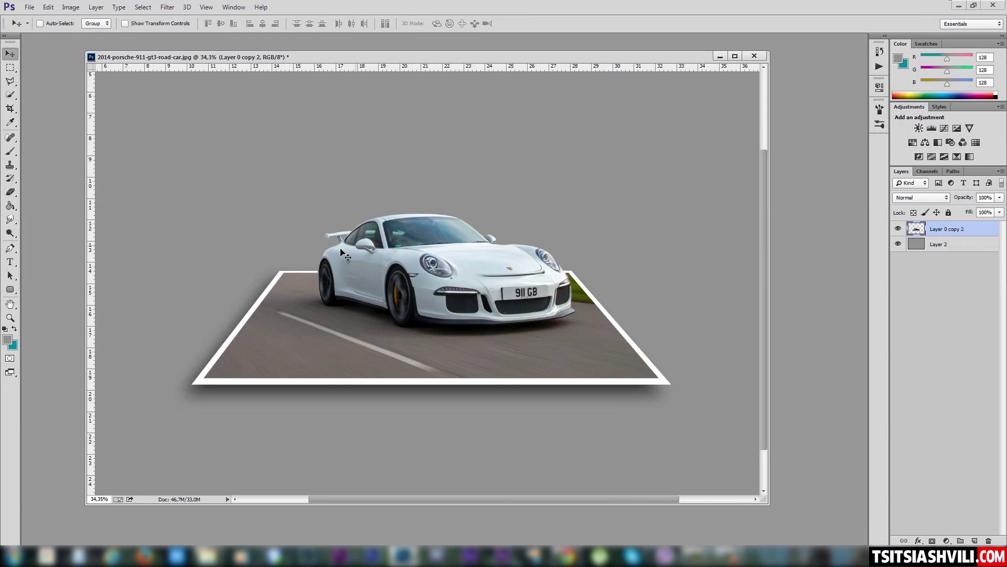
click(168, 7)
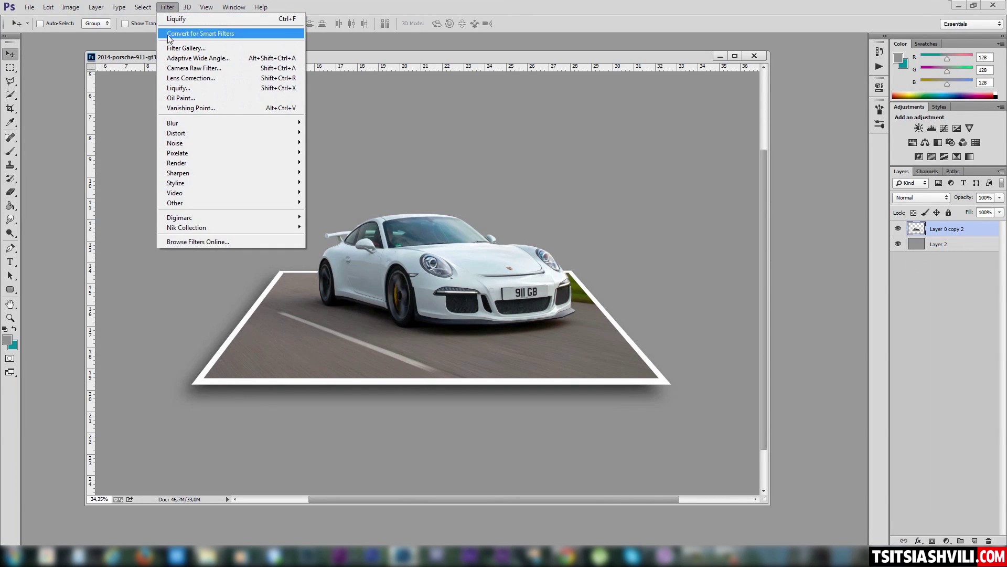
- Liquify the merged layer with a large Forward Warp brush, flaring the frame's lower corners and curving its bottom edge
click(176, 88)
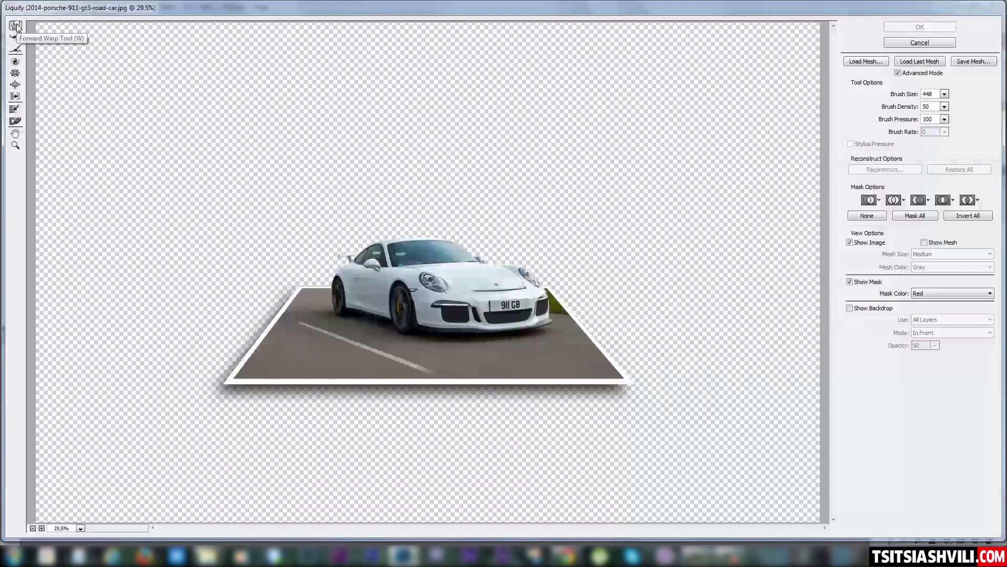
click(944, 95)
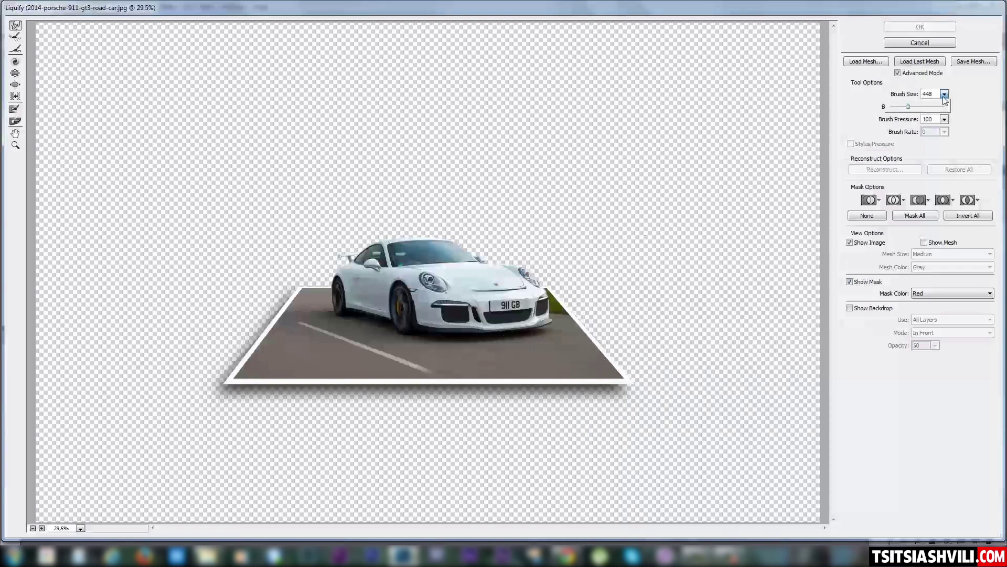
drag(908, 107, 912, 108)
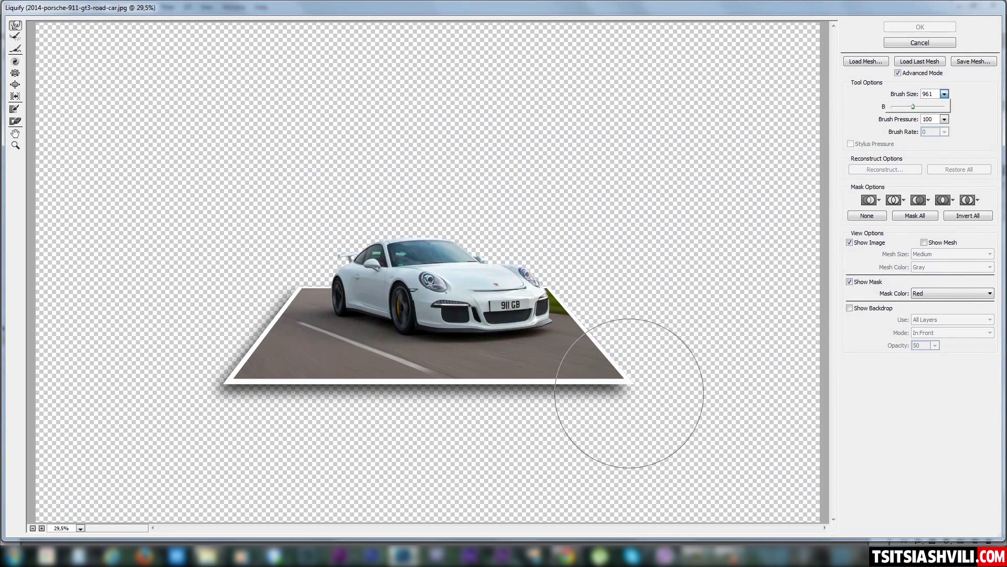
click(628, 393)
drag(627, 393, 671, 383)
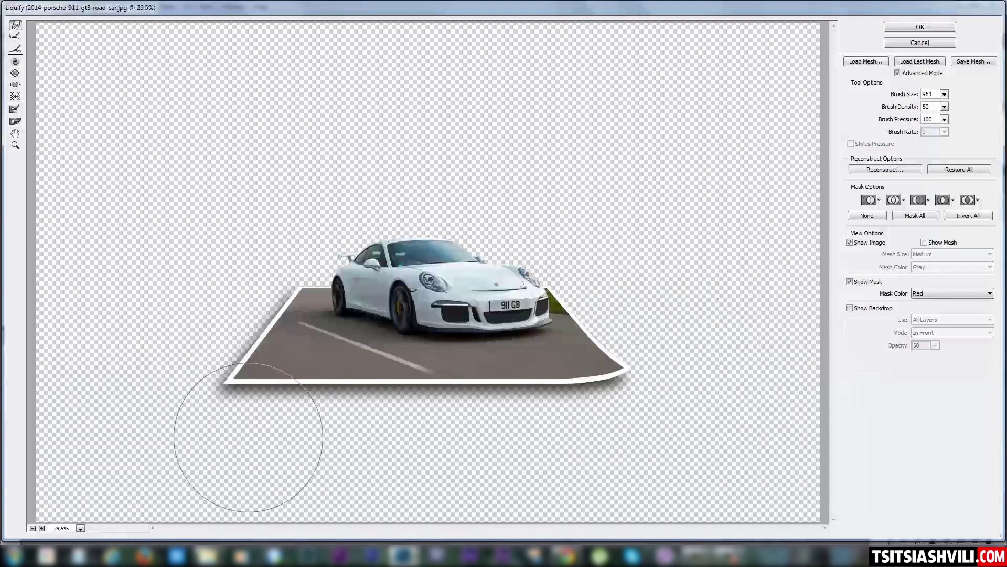
mouse_move(235, 433)
mouse_down()
mouse_move(237, 421)
mouse_move(178, 392)
mouse_up()
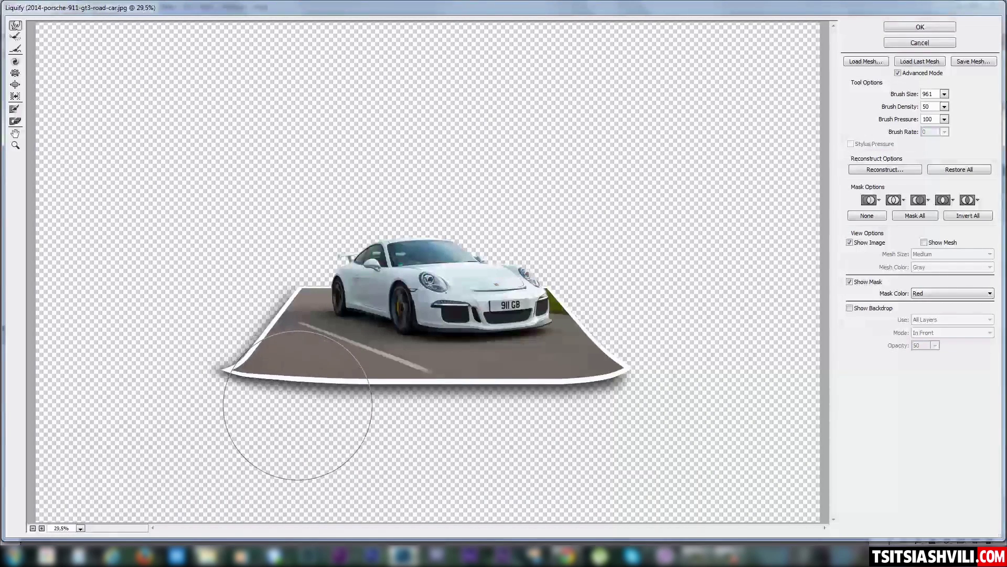
drag(247, 426, 249, 422)
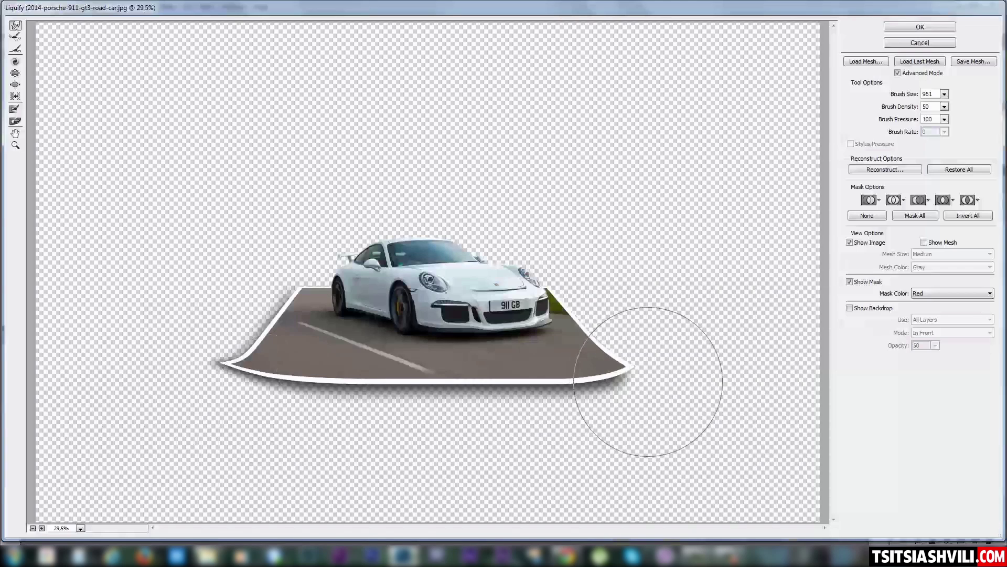
drag(646, 379, 651, 378)
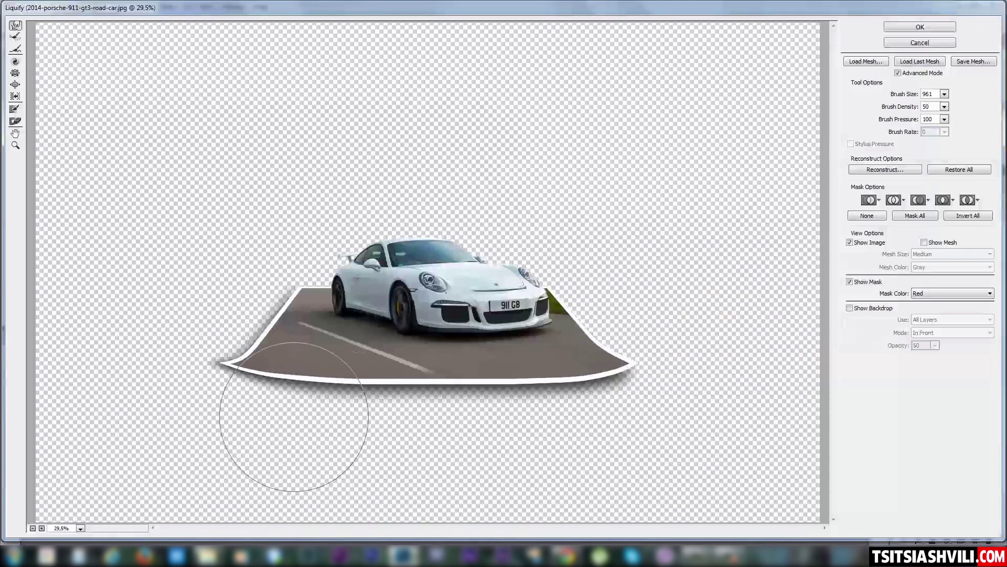
click(929, 27)
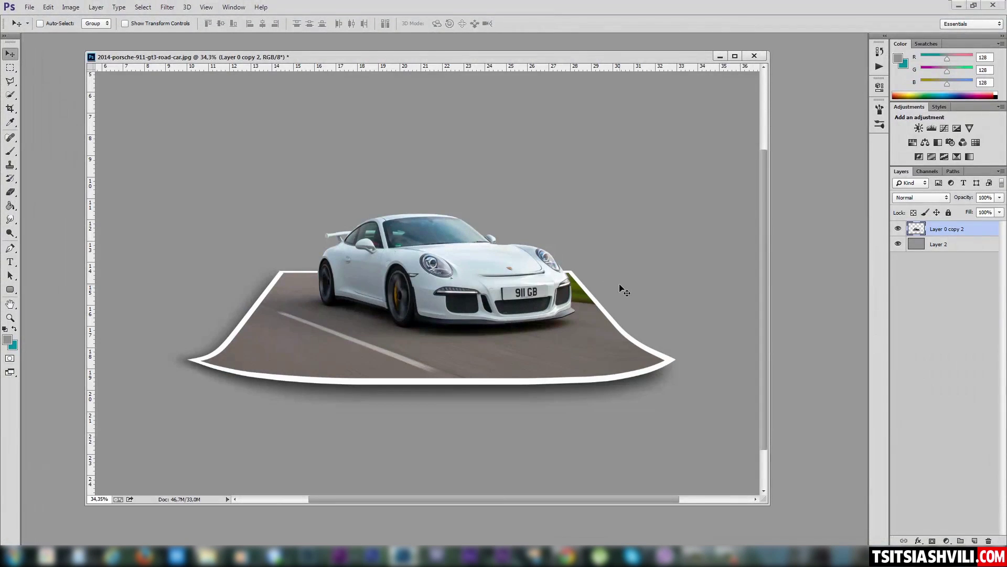
scroll(472, 304, down, 1)
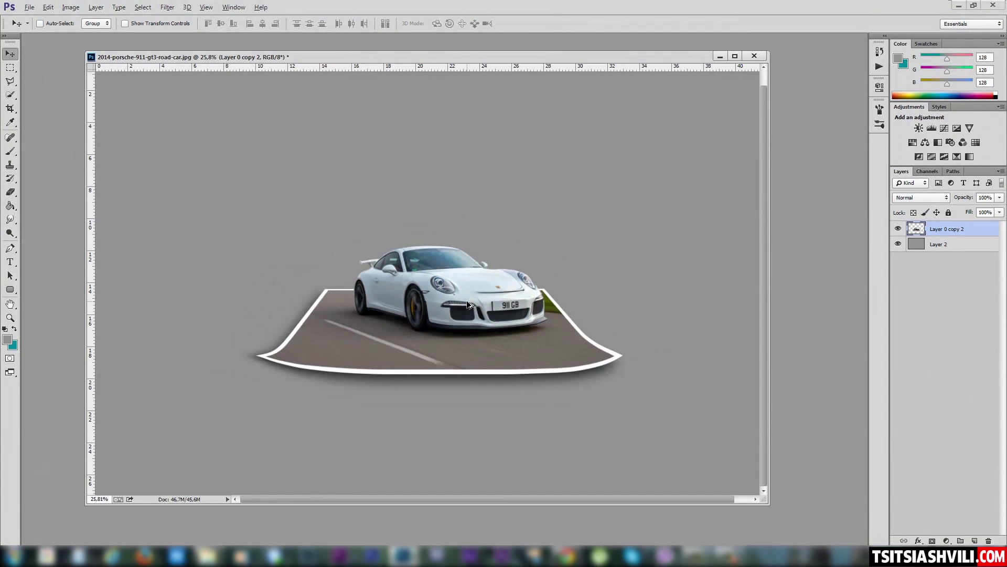
key(alt)
scroll(383, 291, up, 3)
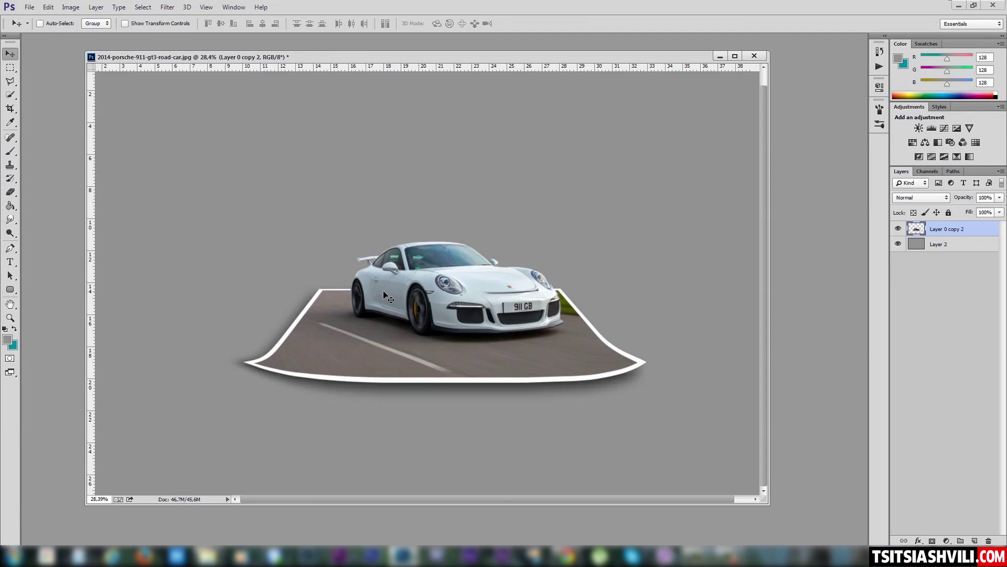
drag(576, 268, 511, 264)
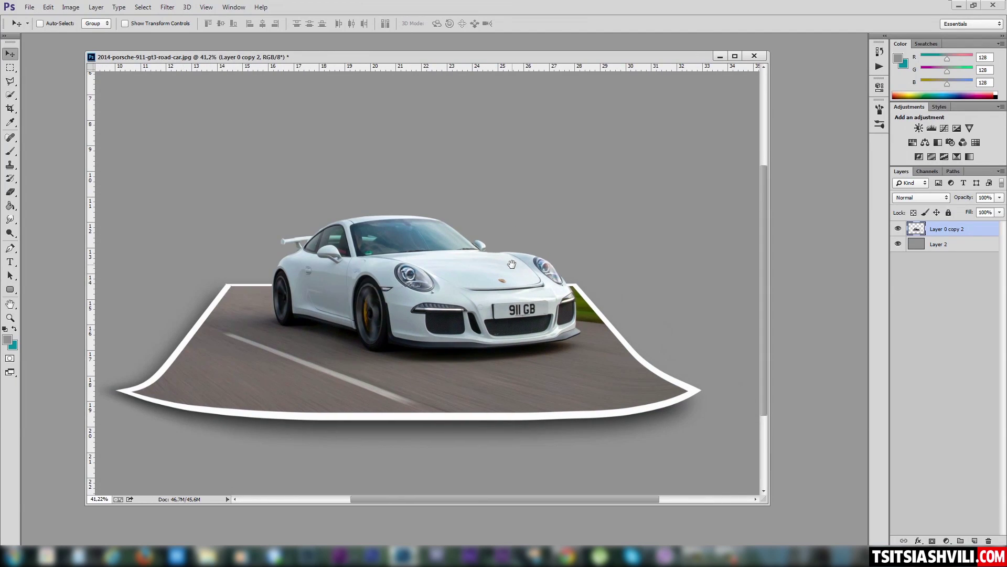
drag(404, 289, 425, 284)
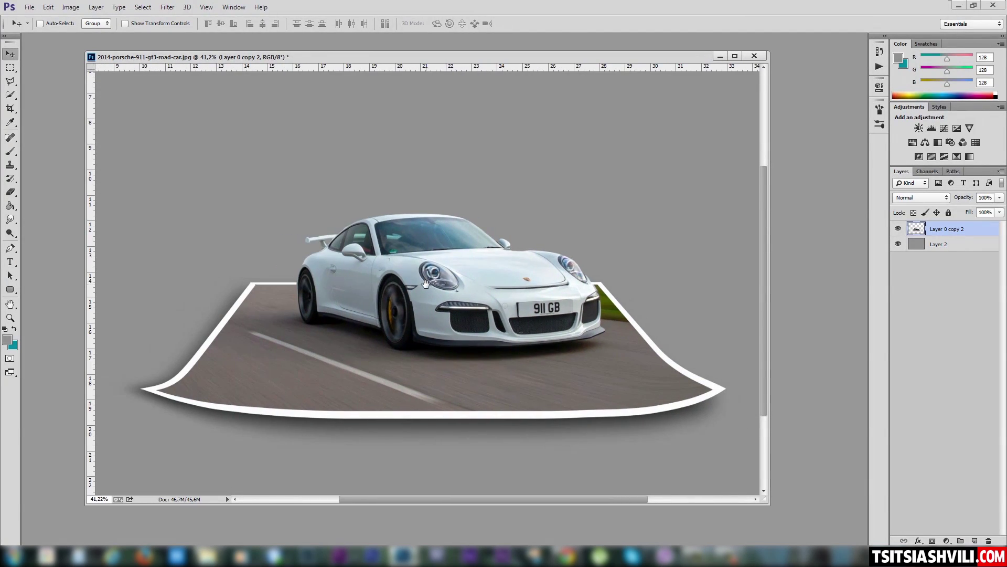
scroll(483, 296, down, 2)
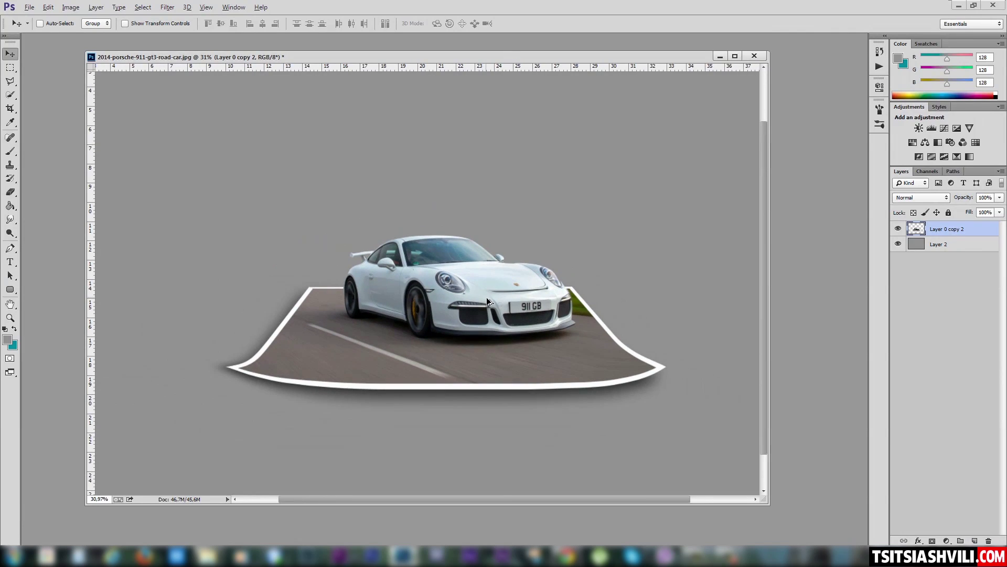
key(alt)
drag(493, 295, 464, 291)
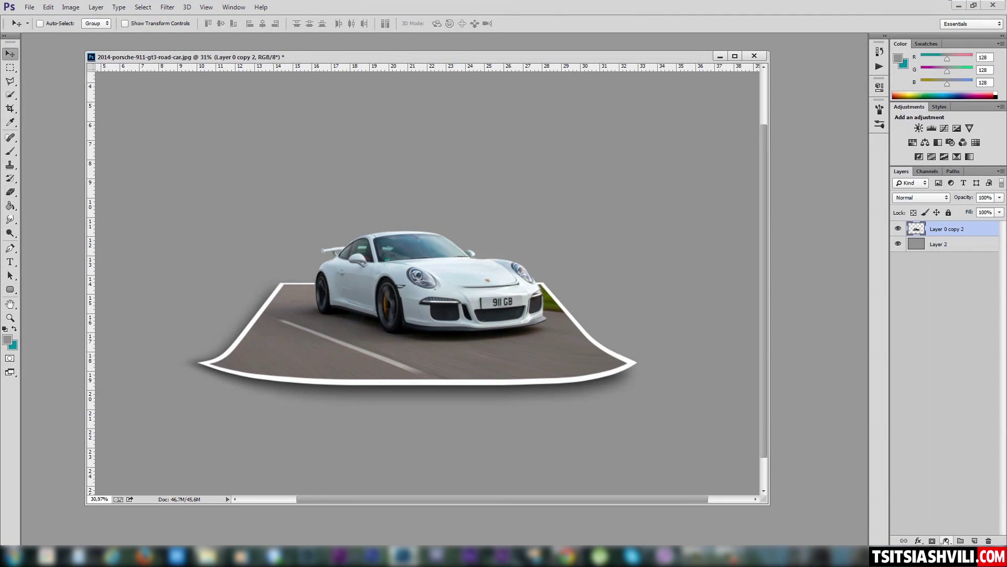
- Add a Hue/Saturation adjustment layer with Saturation raised to +54
click(947, 541)
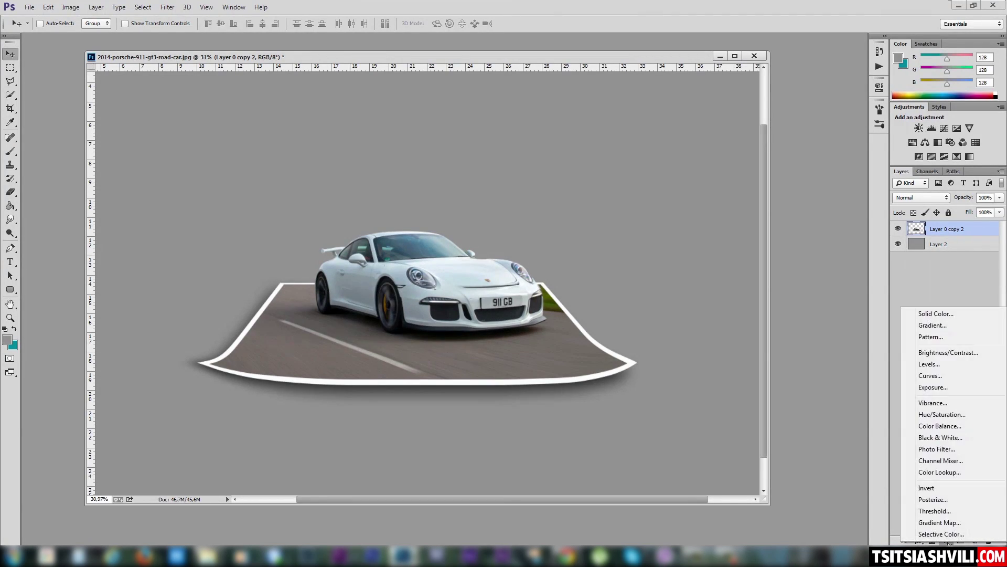
click(951, 414)
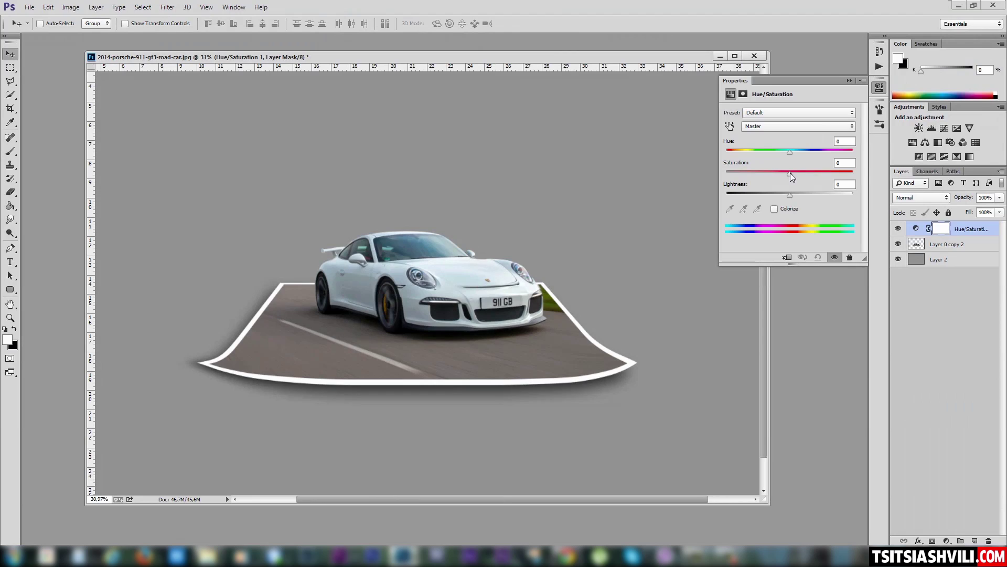
mouse_move(790, 172)
mouse_down()
mouse_move(849, 174)
mouse_move(824, 171)
mouse_up()
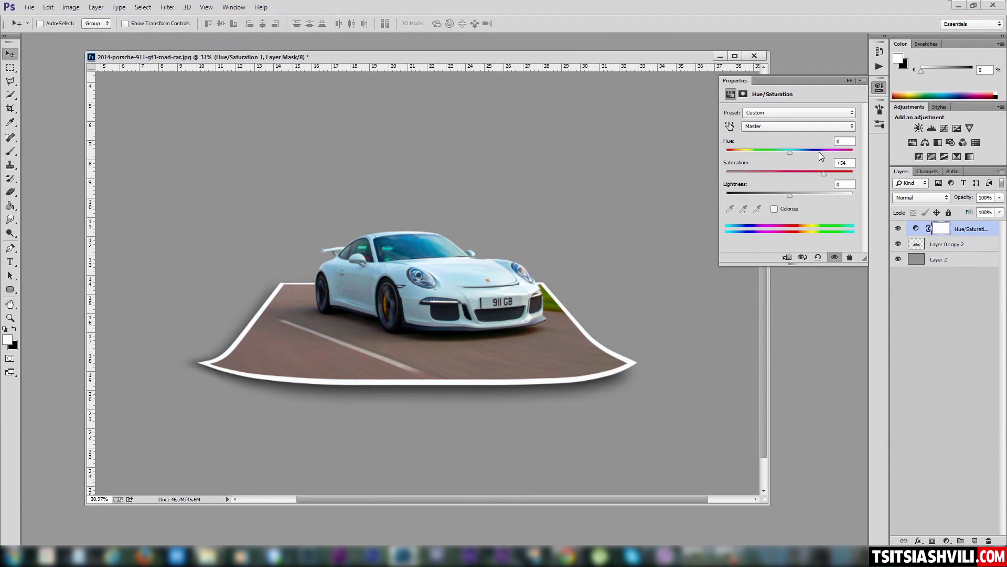
click(947, 540)
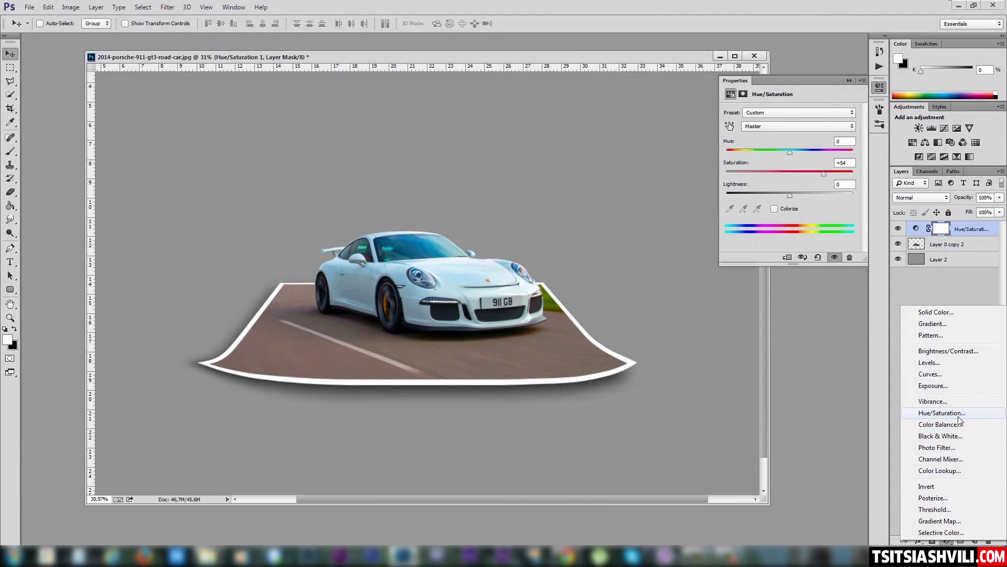
- Add a Curves adjustment layer and raise the Red channel's midtone point
click(932, 374)
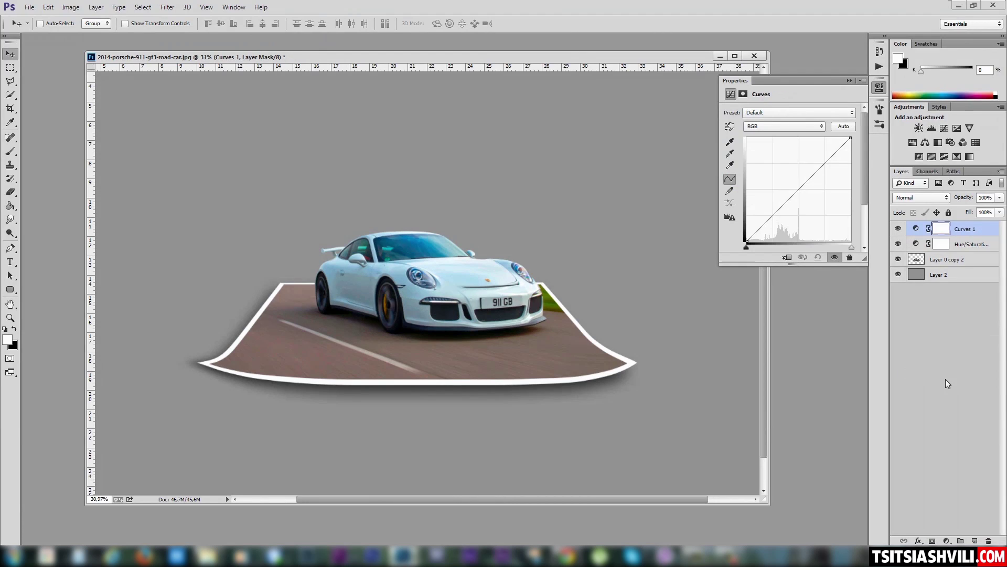
click(773, 125)
click(769, 145)
drag(795, 192, 798, 189)
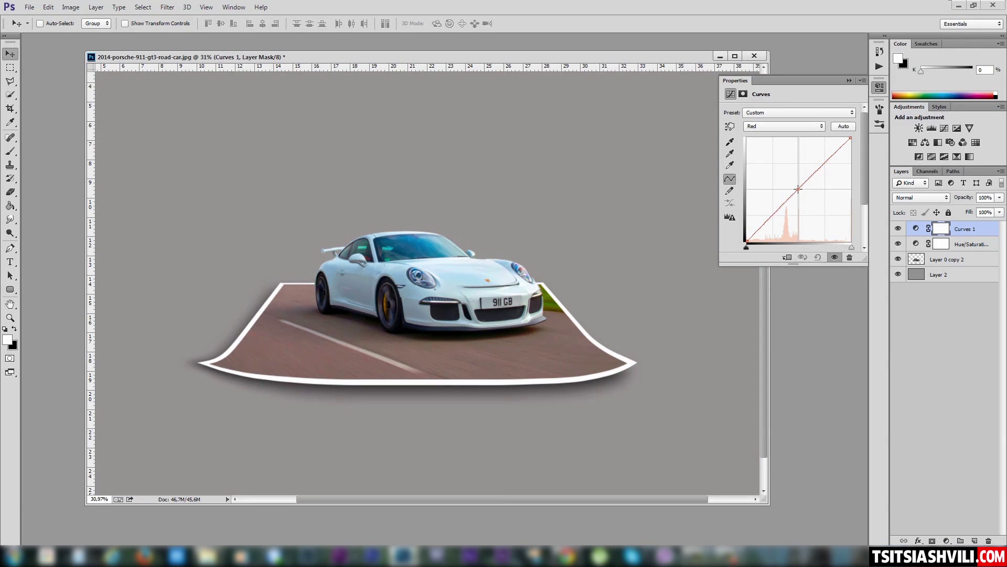
drag(797, 189, 798, 188)
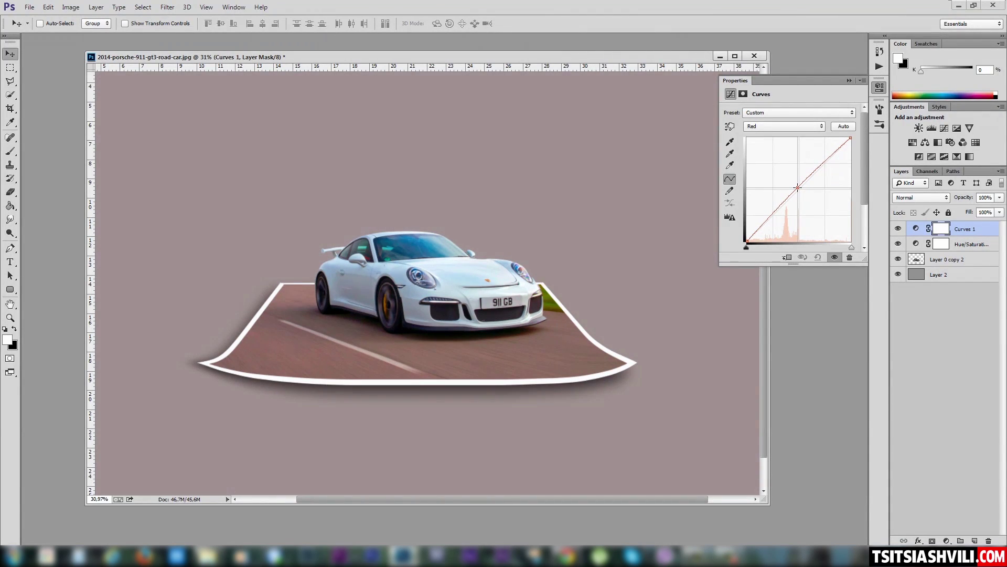
- Lift the Green and Blue channel curves slightly, then collapse the Curves properties panel
click(807, 128)
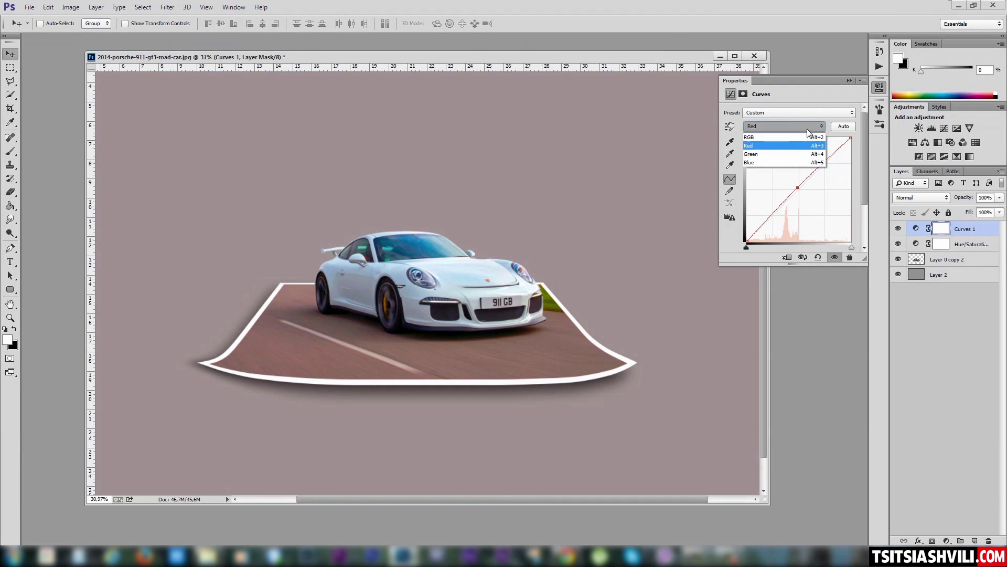
click(787, 149)
drag(799, 188, 797, 186)
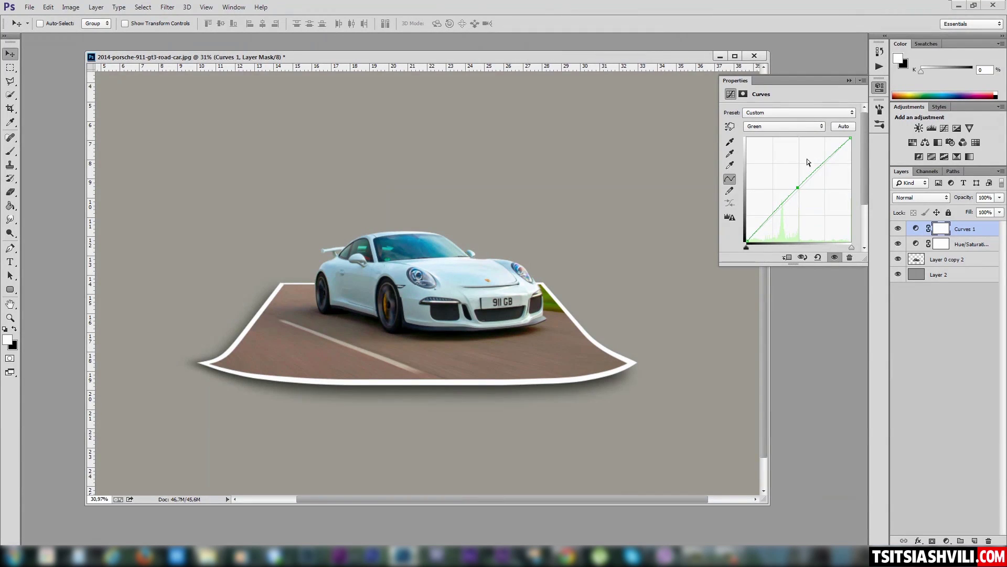
click(783, 126)
click(780, 161)
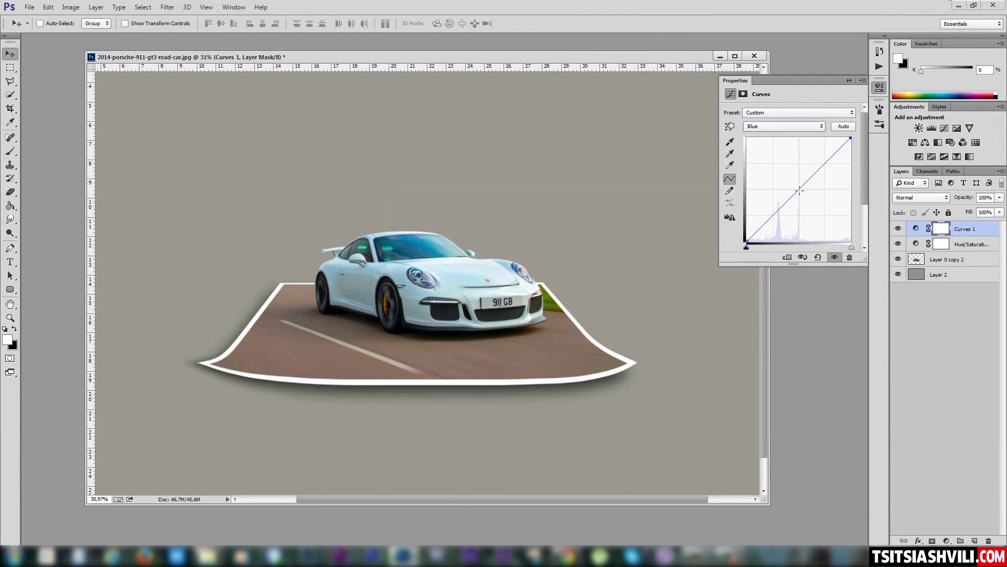
drag(796, 186, 798, 187)
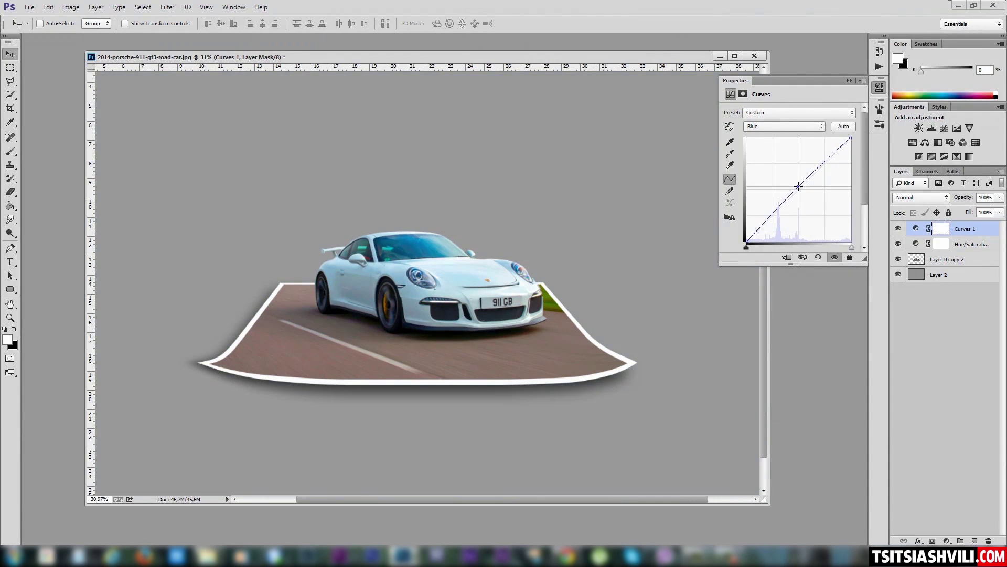
click(848, 81)
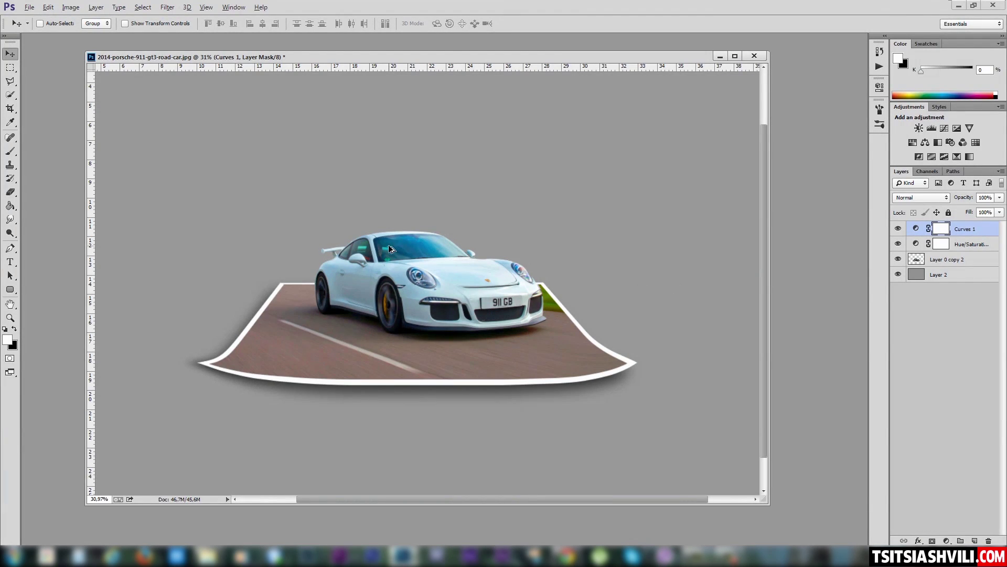
scroll(399, 252, down, 3)
scroll(393, 251, up, 1)
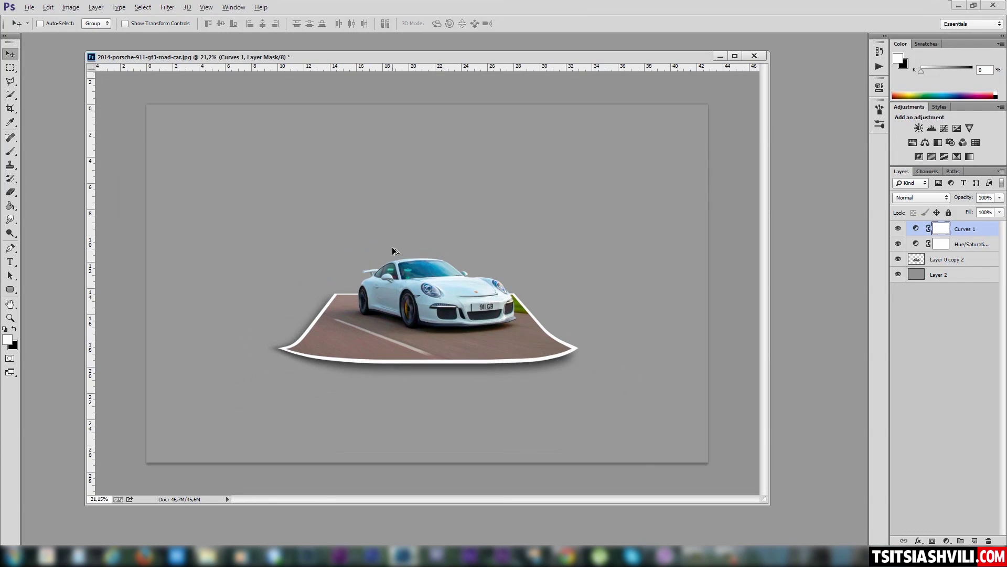
scroll(399, 255, up, 2)
scroll(449, 263, down, 1)
key(alt)
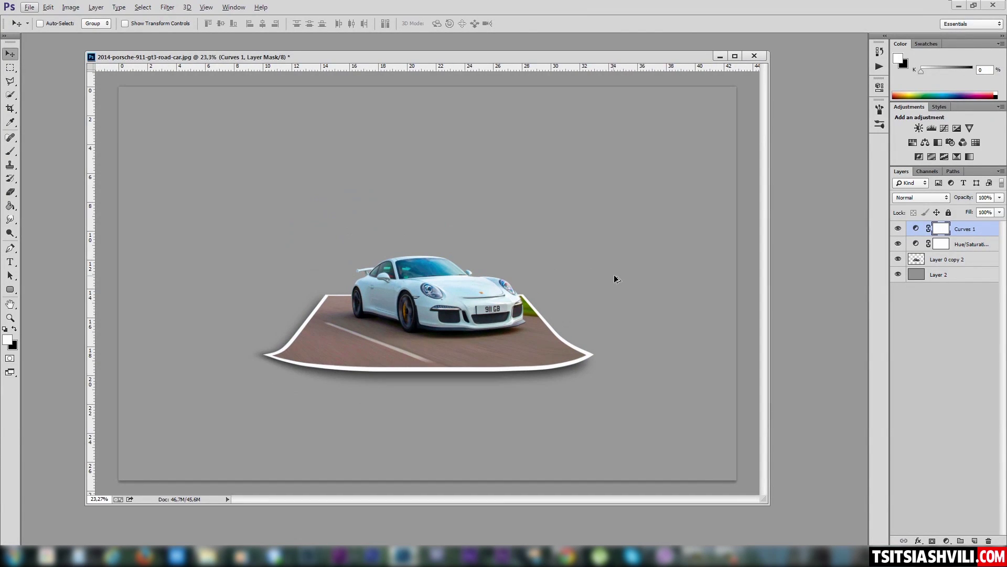
click(940, 232)
click(944, 245)
click(946, 248)
mouse_move(966, 253)
mouse_down()
mouse_move(928, 246)
mouse_move(964, 248)
mouse_up()
key(alt)
click(916, 259)
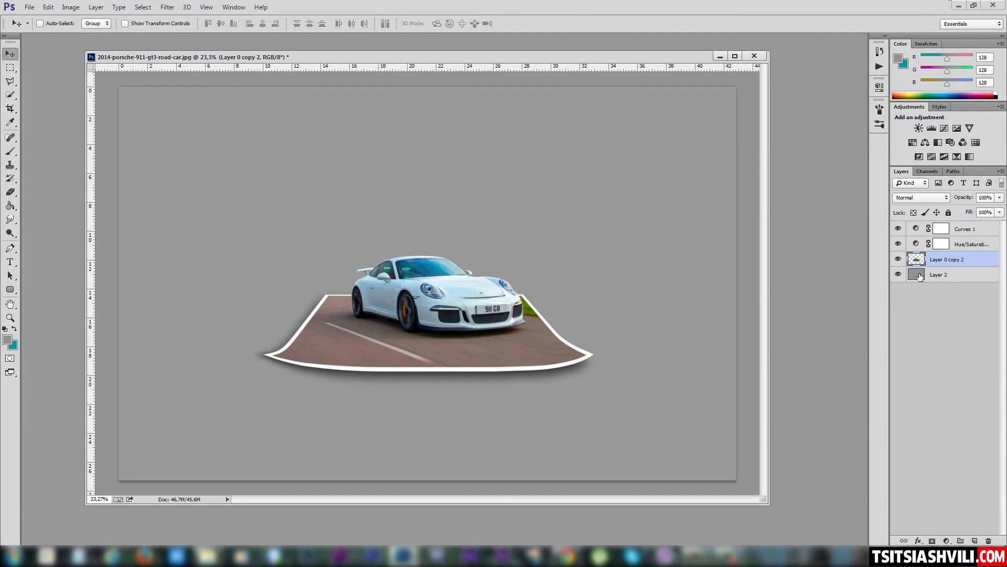
- Hide Curves 1 to compare, then clip Hue/Saturation 1 to Layer 0 copy 2
click(966, 231)
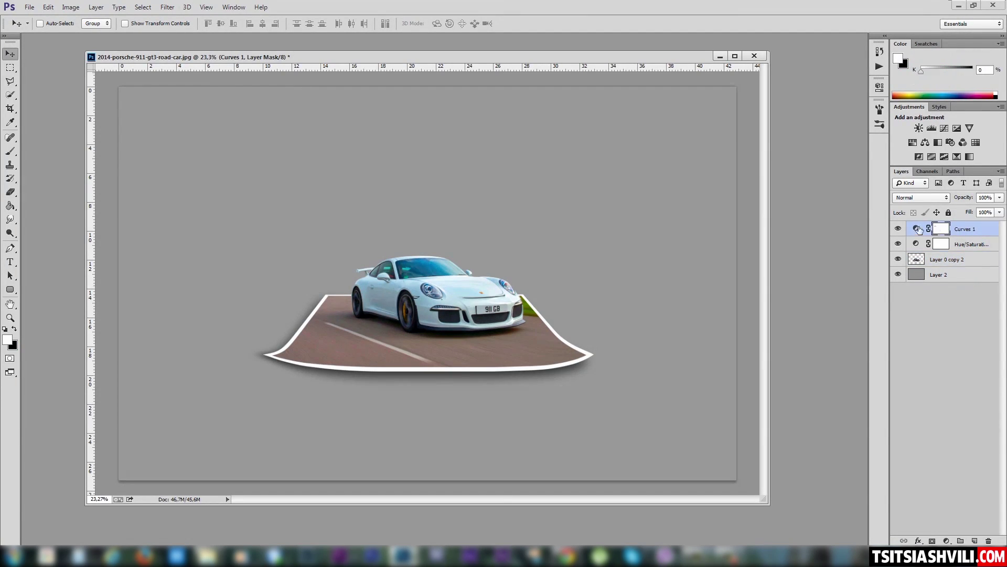
click(898, 229)
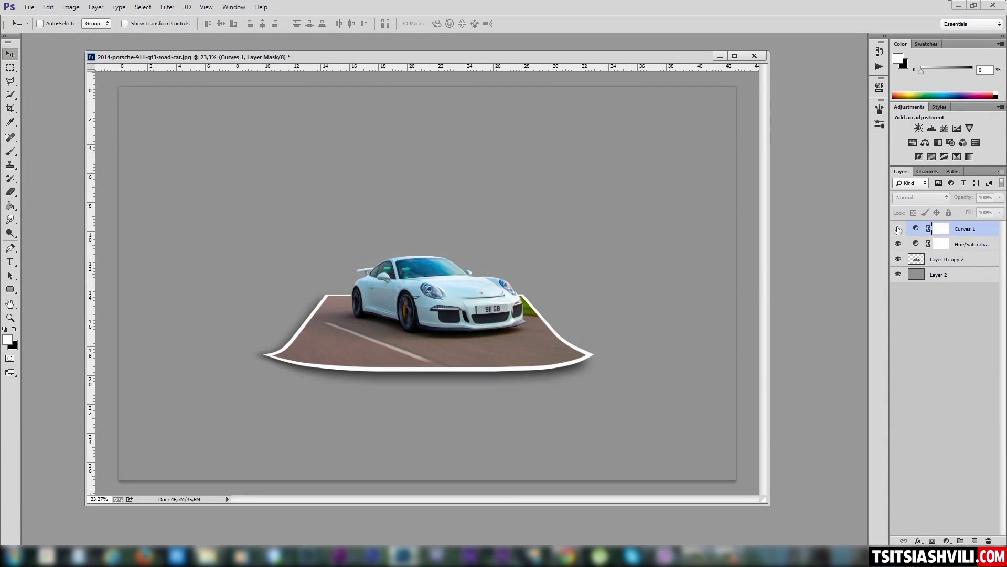
drag(947, 233, 960, 245)
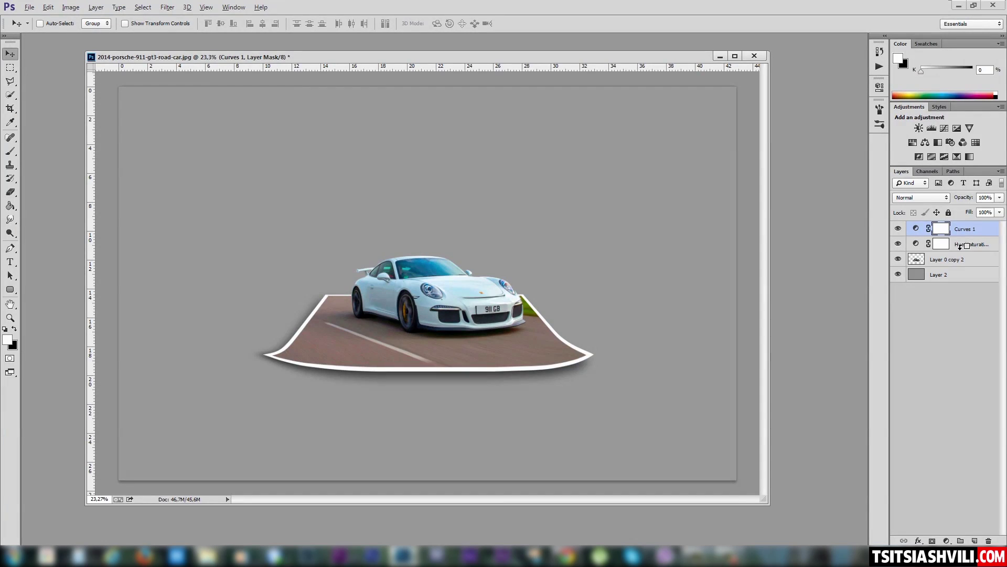
alt+click(960, 246)
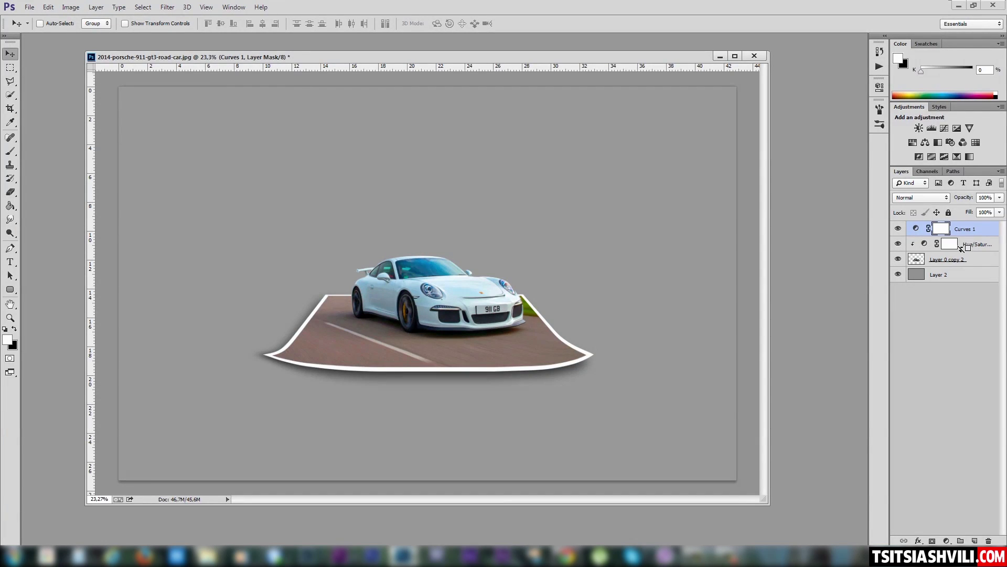
alt+click(961, 248)
alt+click(961, 248)
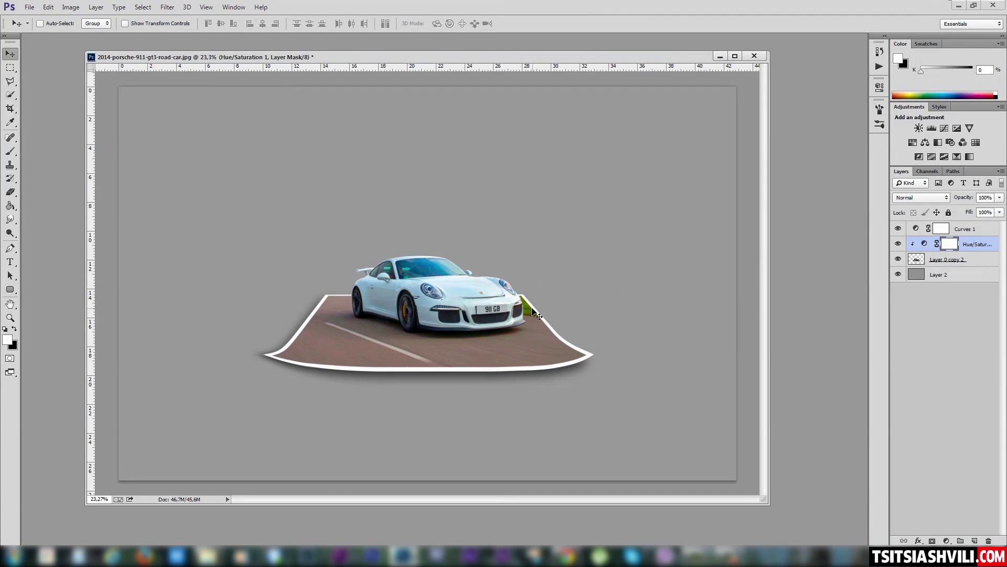
scroll(408, 313, down, 1)
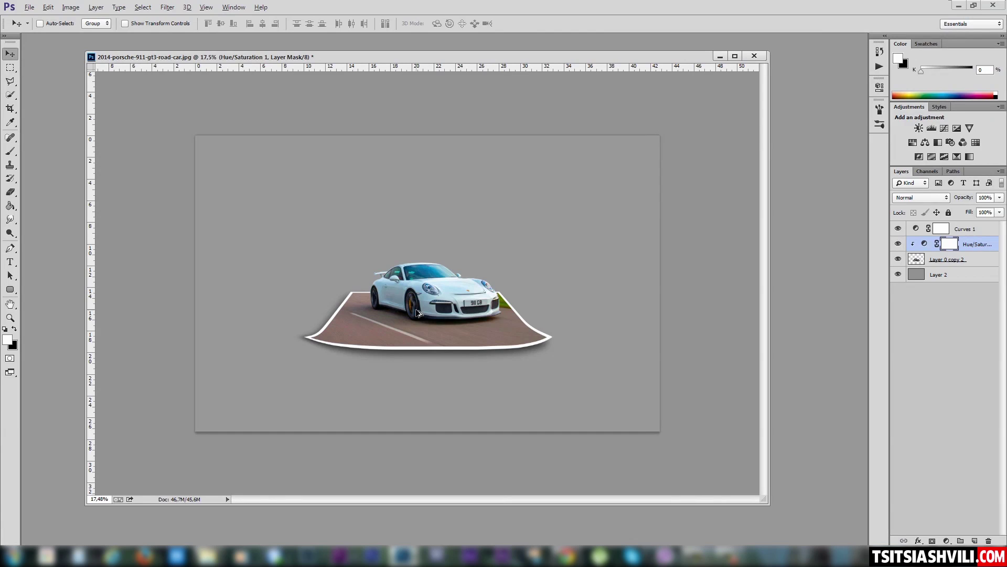
scroll(512, 355, up, 1)
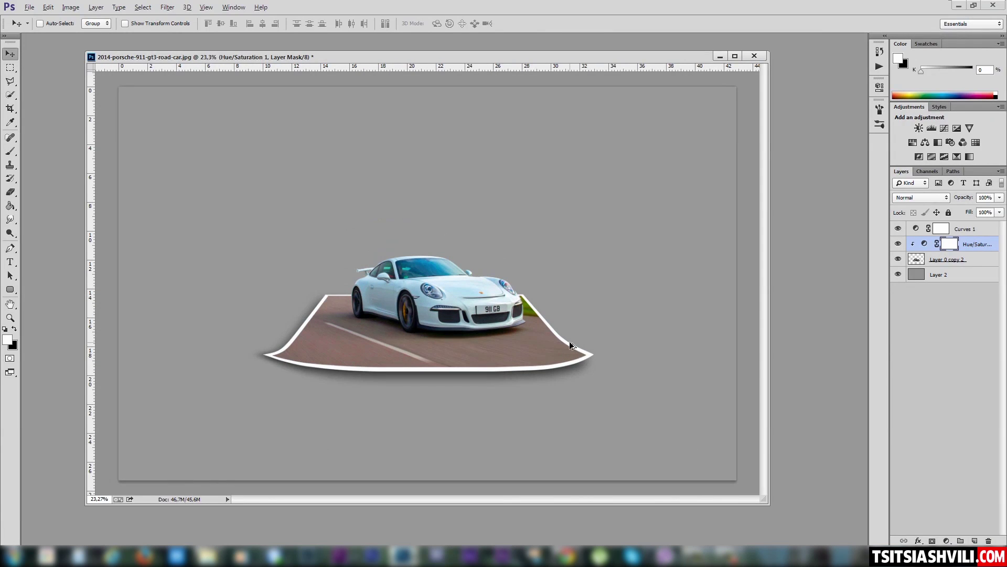
scroll(568, 341, up, 1)
drag(298, 336, 359, 345)
scroll(310, 331, down, 1)
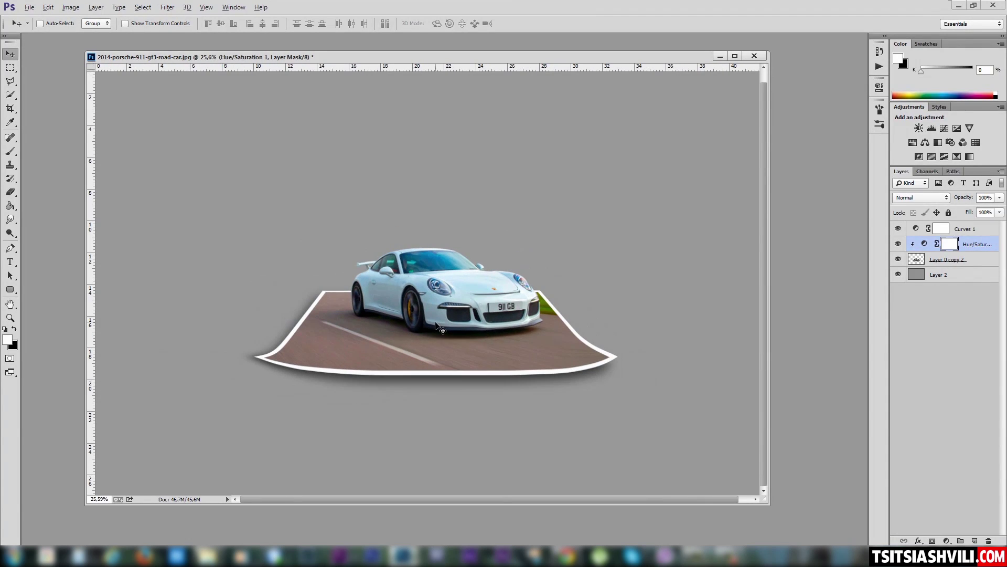
scroll(462, 330, down, 1)
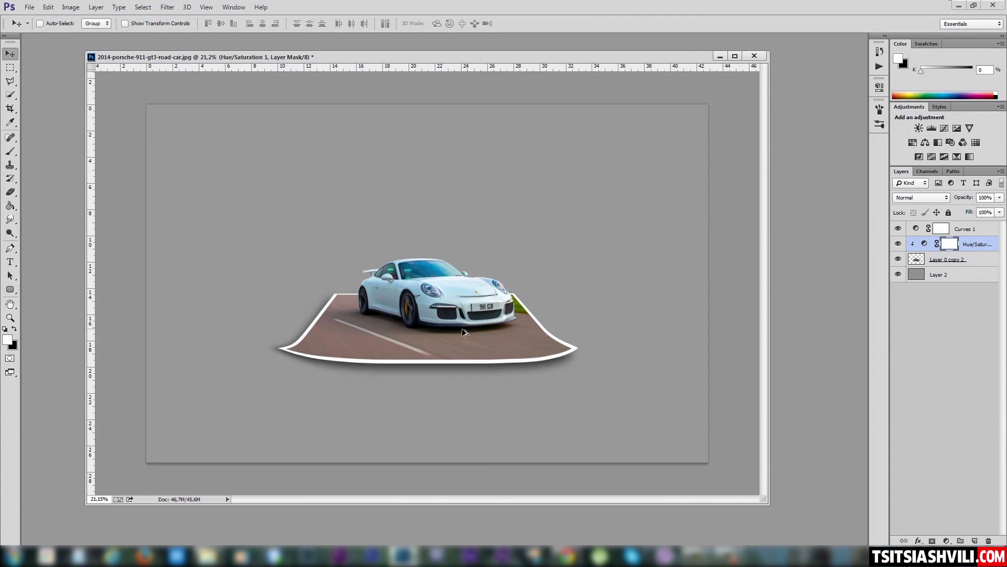
scroll(463, 331, up, 1)
scroll(474, 329, up, 2)
scroll(476, 329, up, 1)
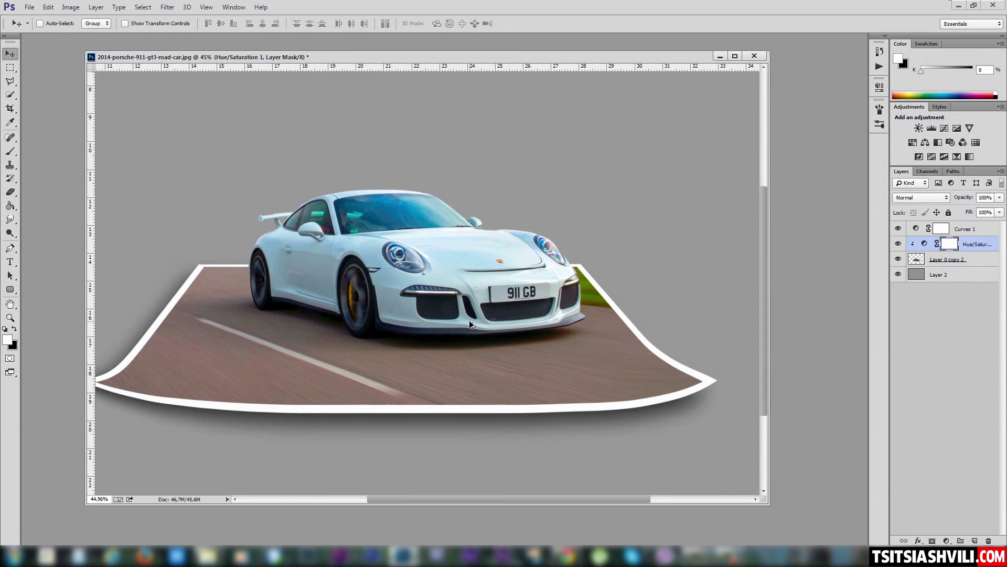
scroll(470, 323, down, 1)
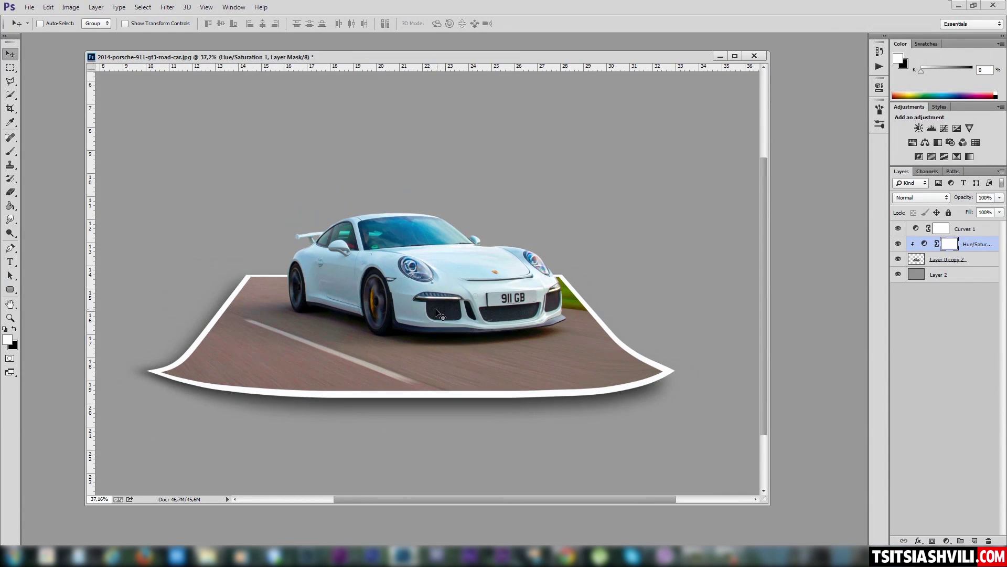
scroll(410, 309, down, 1)
key(alt)
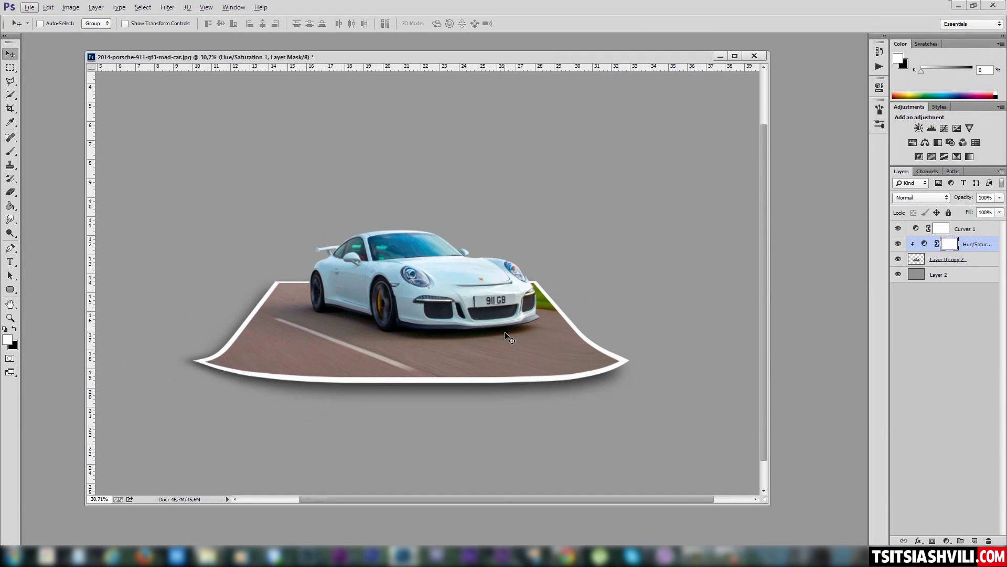
scroll(462, 303, down, 1)
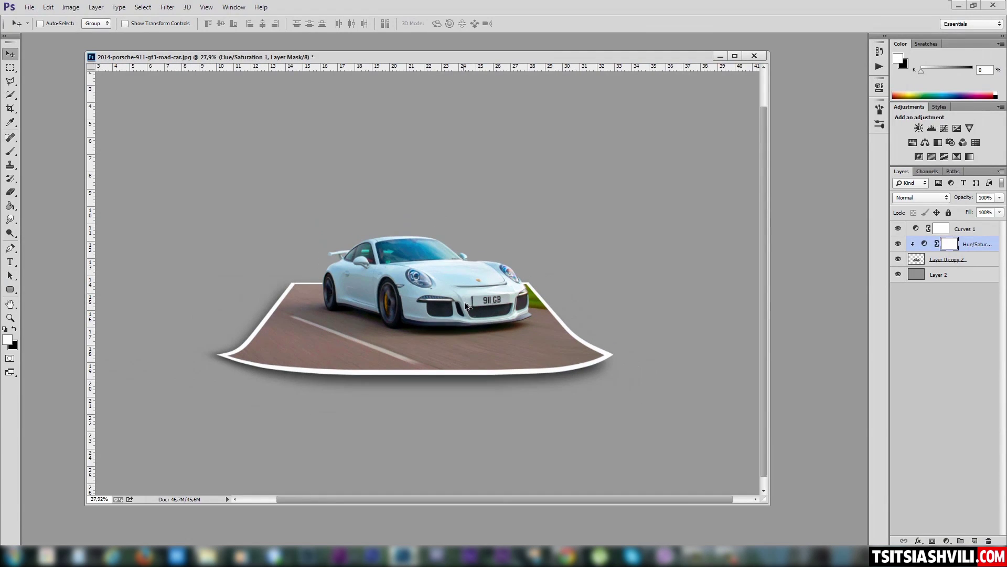